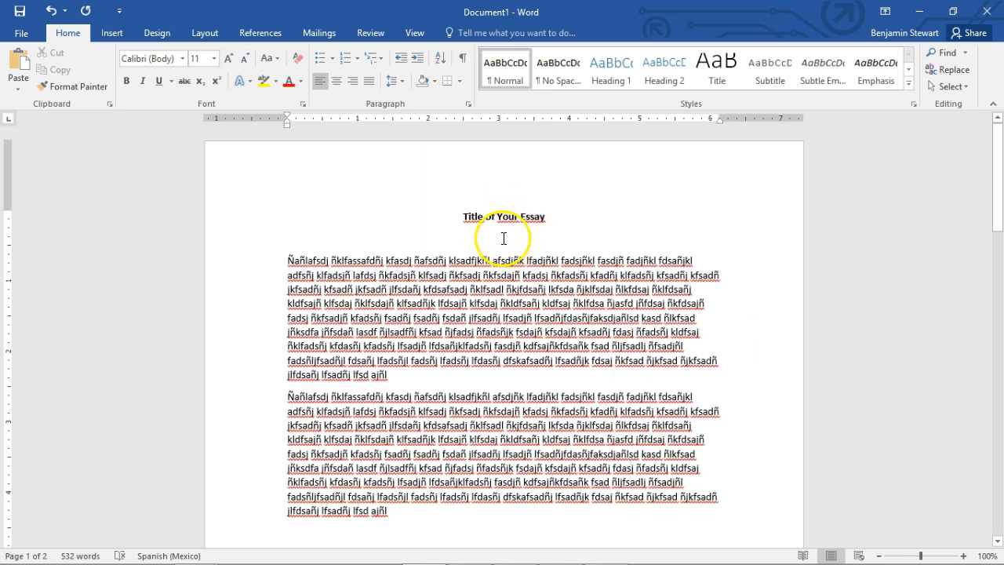
left_click_drag(462, 217, 546, 217)
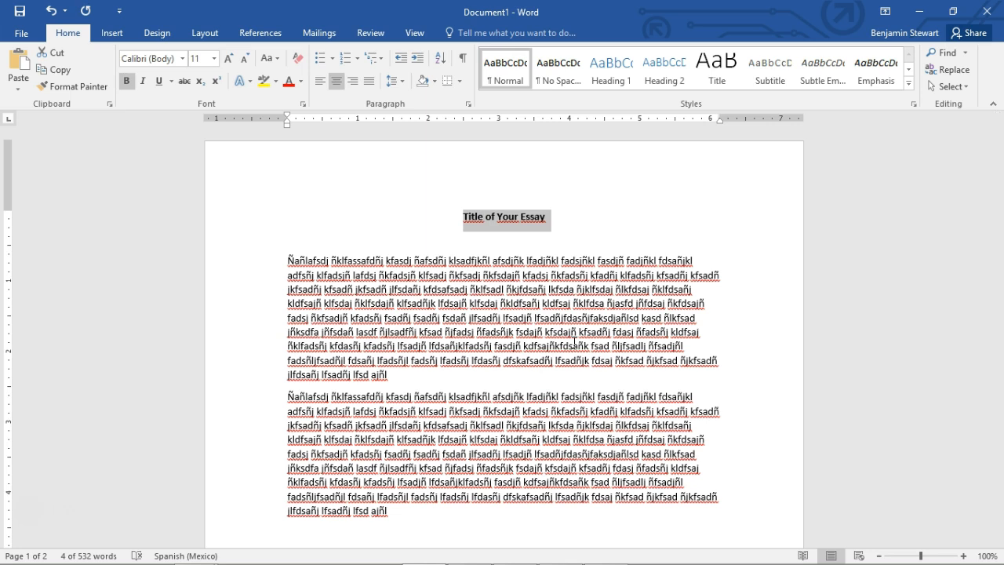
left_click(547, 218)
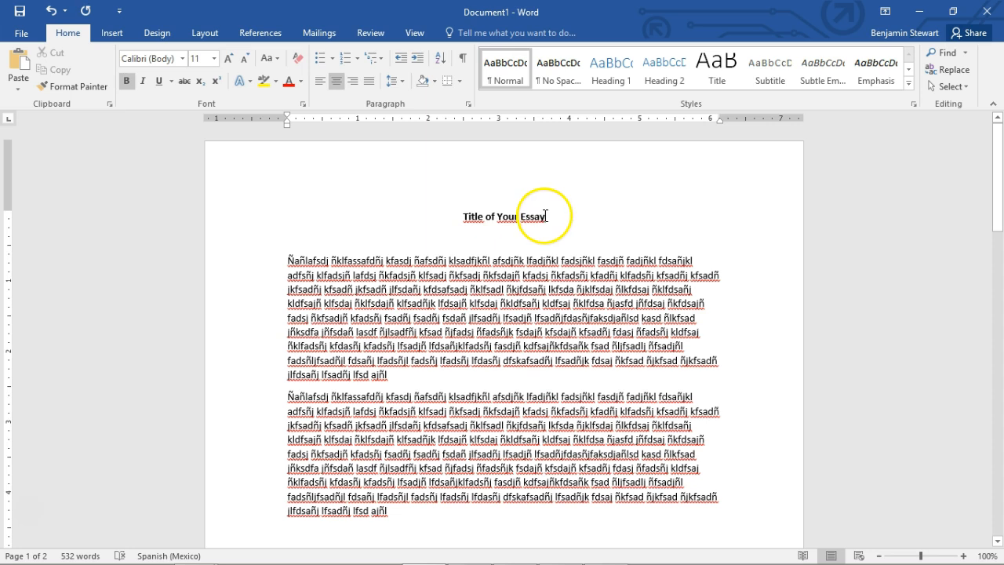
left_click(466, 216)
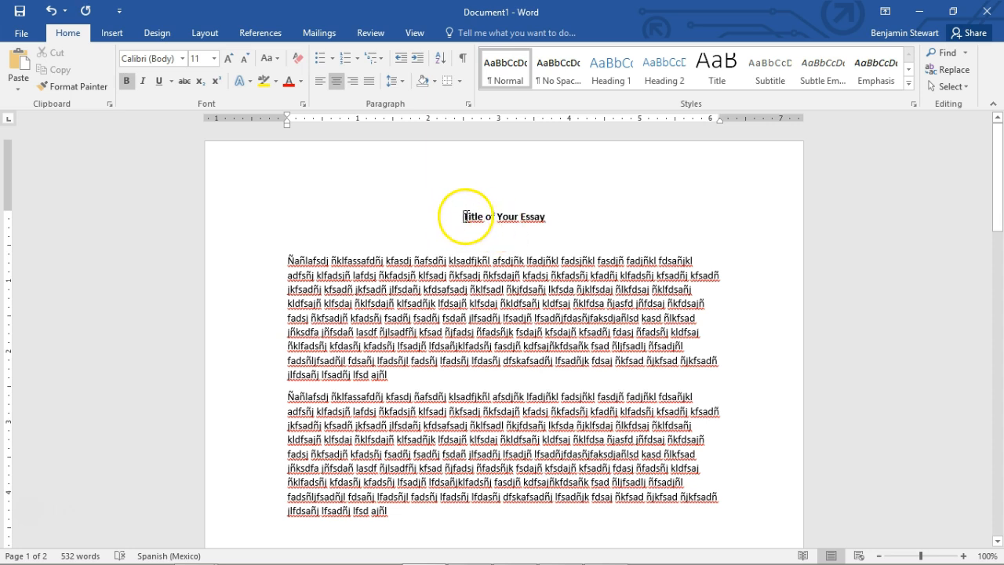
left_click_drag(466, 217, 548, 217)
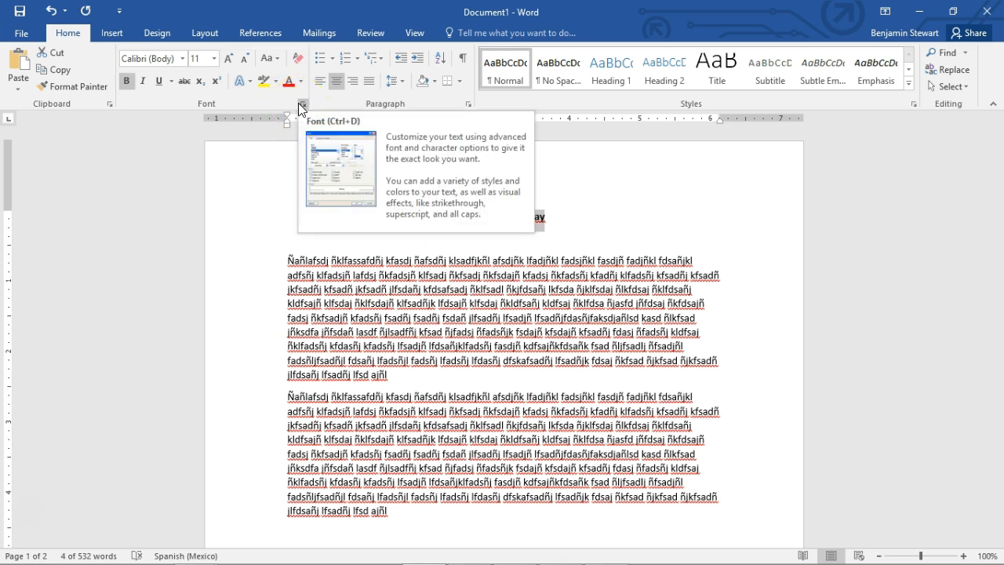
left_click(510, 265)
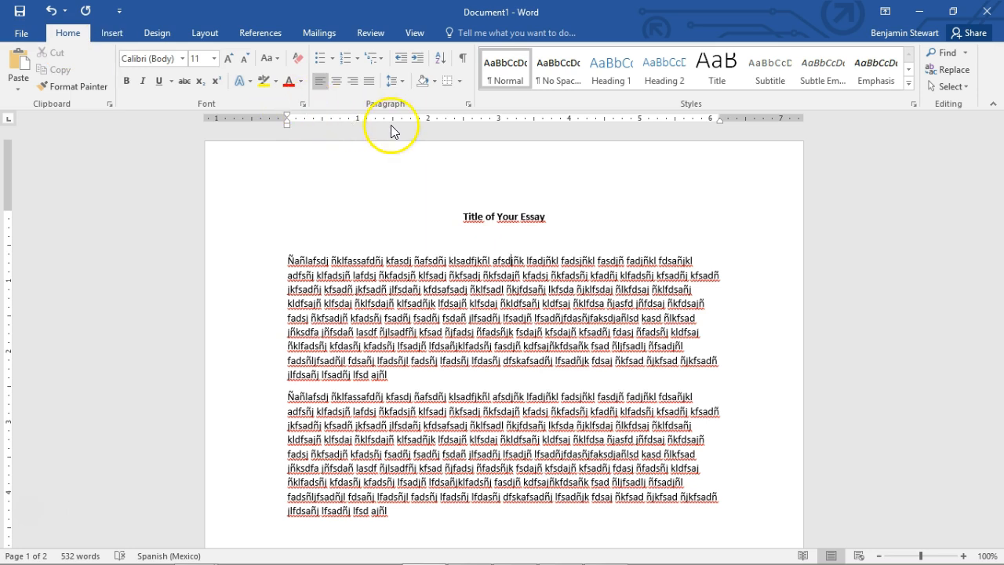
Check the measurement units choices in the advanced program options and leave the options without changing them
left_click(21, 37)
key("Escape")
left_click(16, 35)
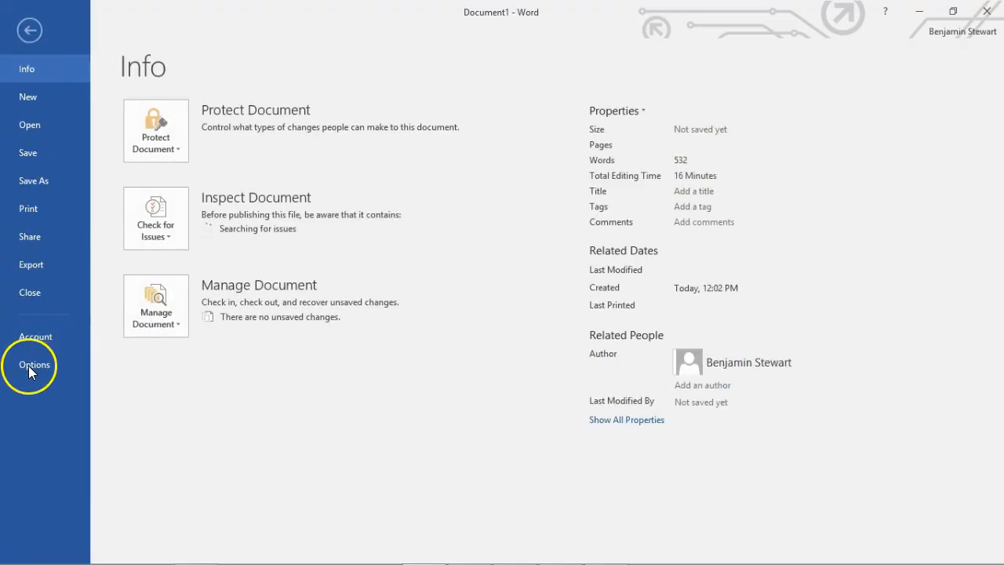
key("Escape")
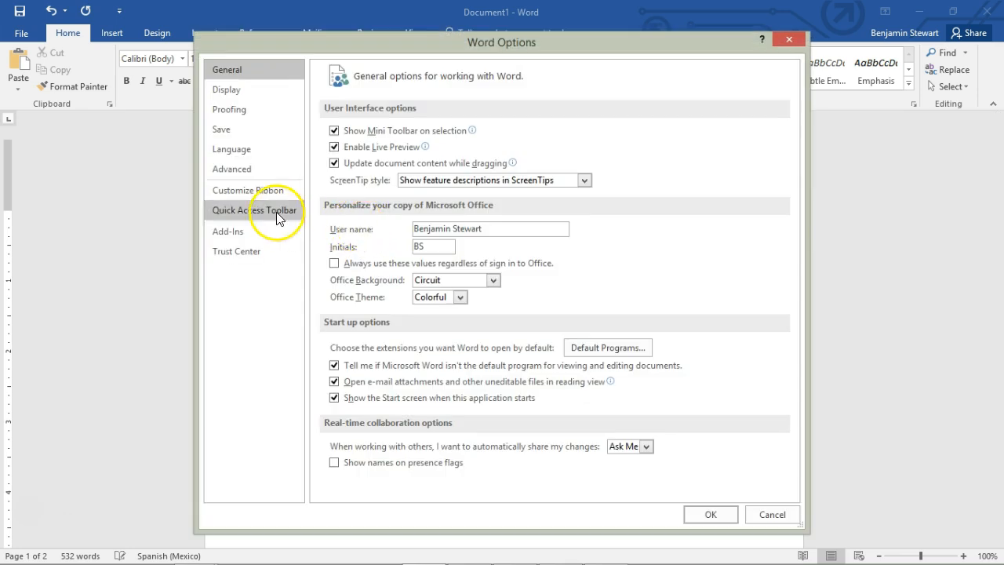
left_click(231, 169)
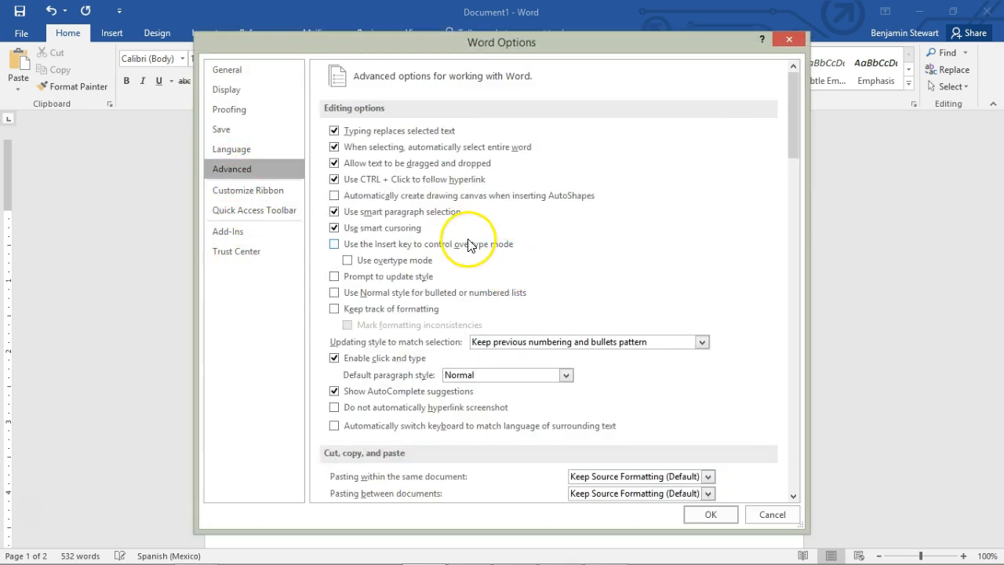
scroll(448, 258, "down", 10)
scroll(455, 269, "down", 8)
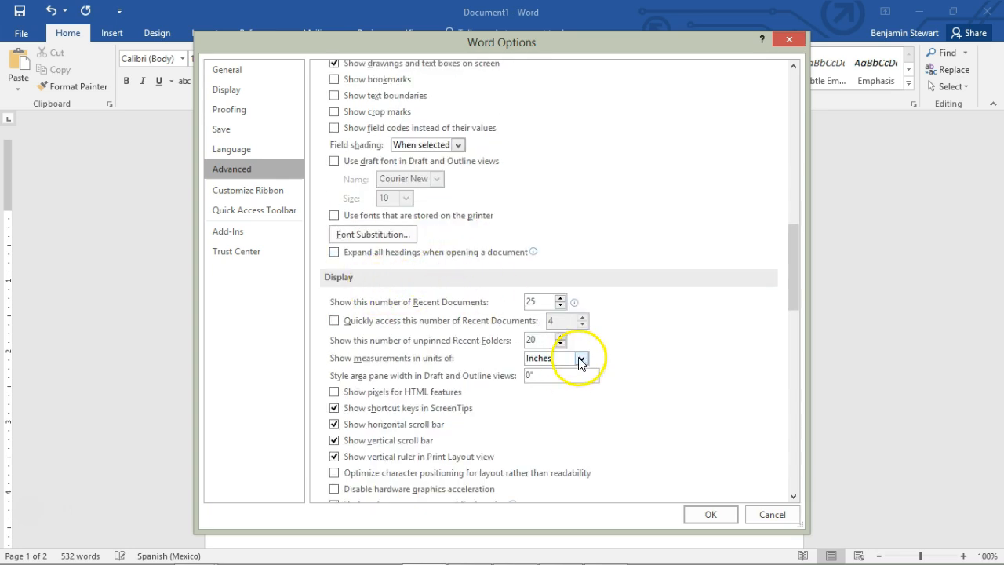
left_click(580, 358)
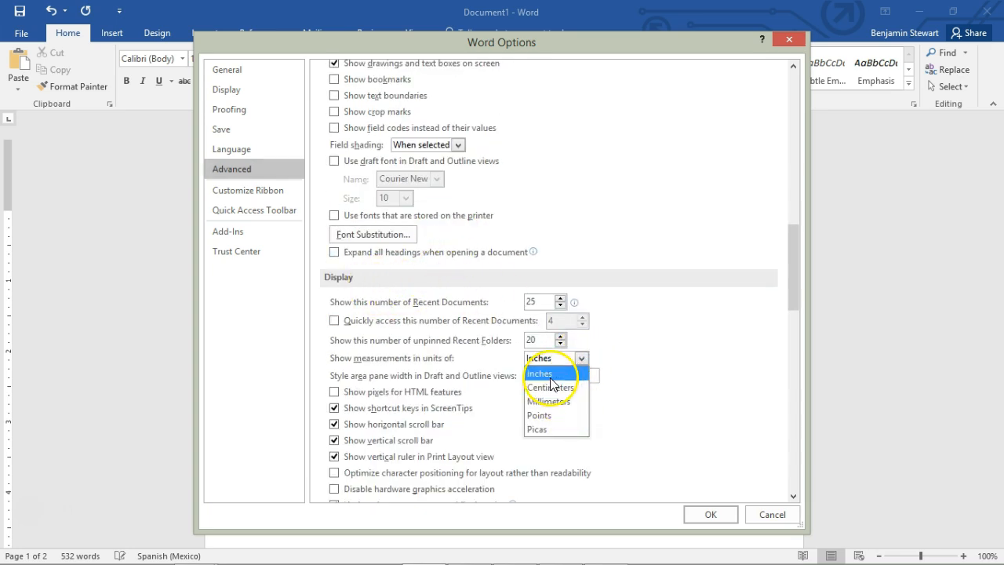
left_click(772, 514)
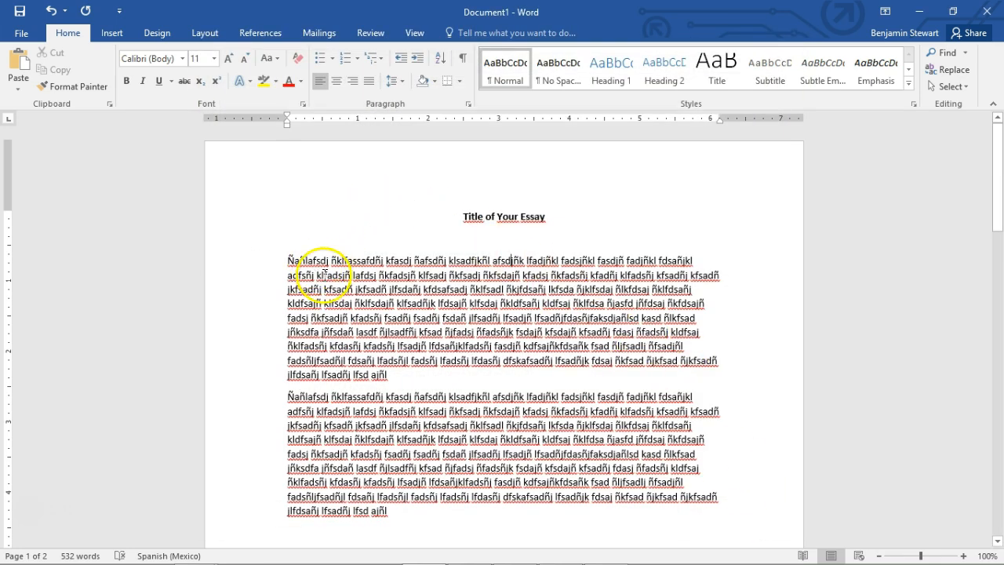
Give all body paragraphs between the title and the References heading a first-line indent of 0.5 inch
scroll(403, 259, "down", 2)
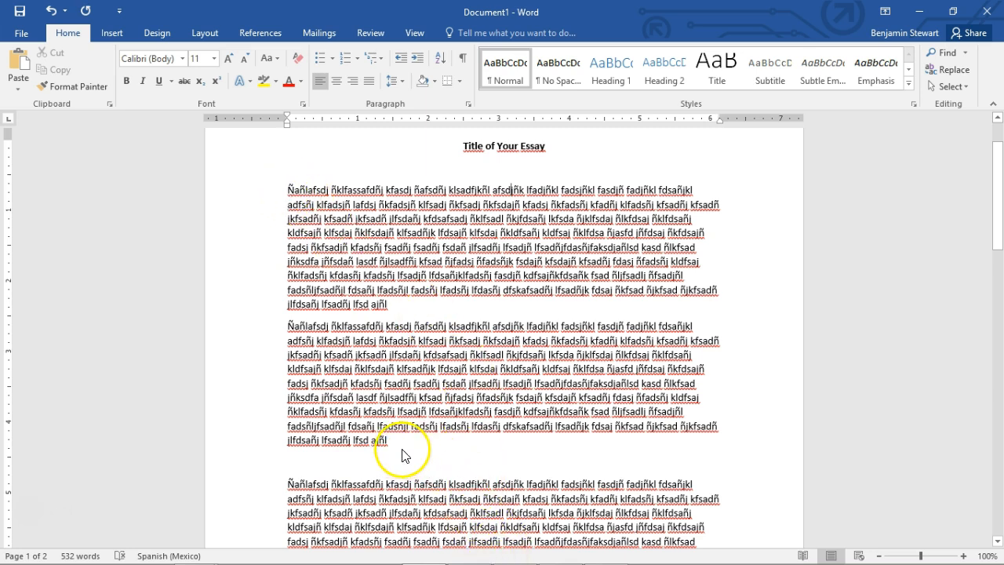
scroll(449, 416, "down", 15)
left_click(400, 409, "shift")
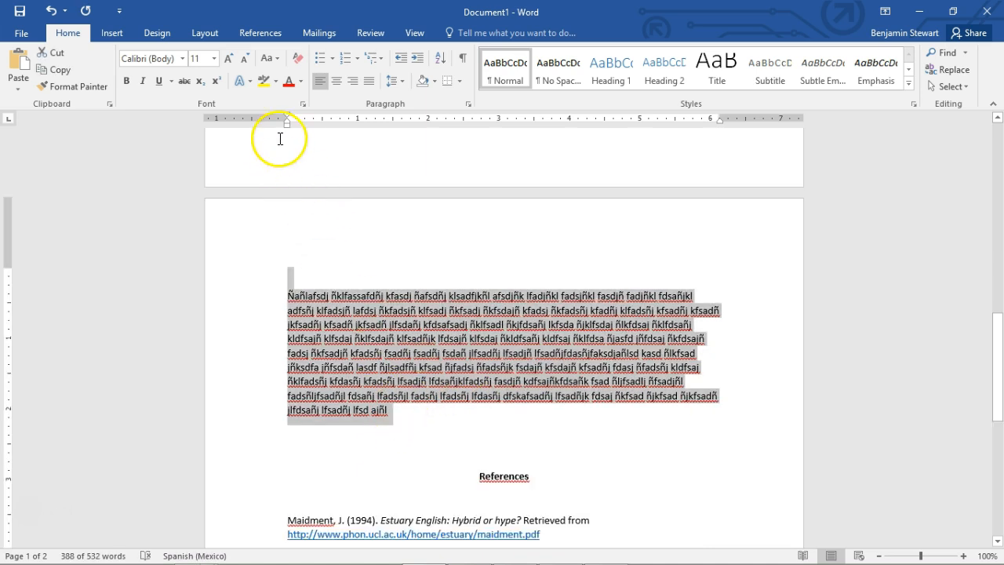
left_click_drag(288, 119, 324, 123)
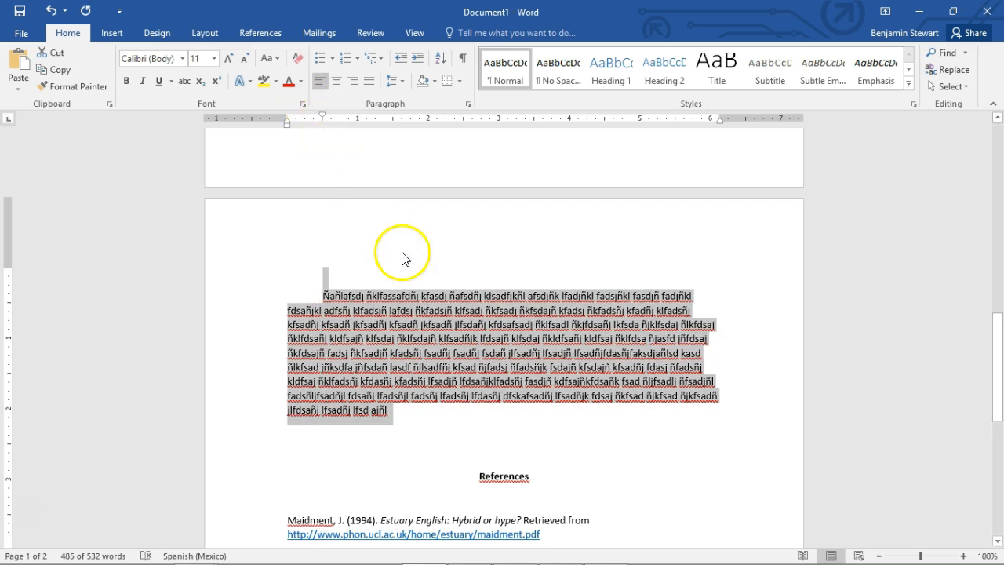
scroll(460, 325, "up", 20)
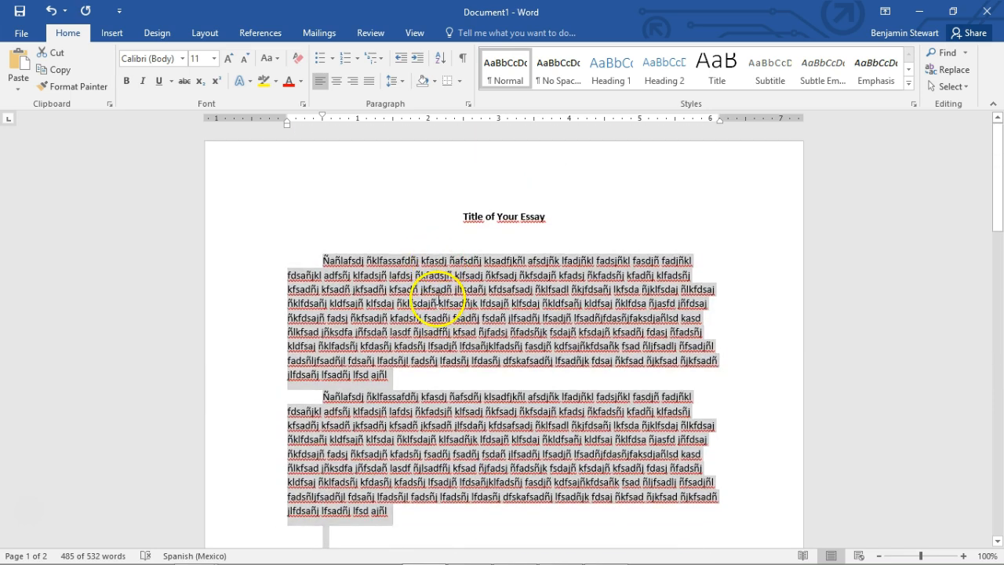
left_click(438, 298)
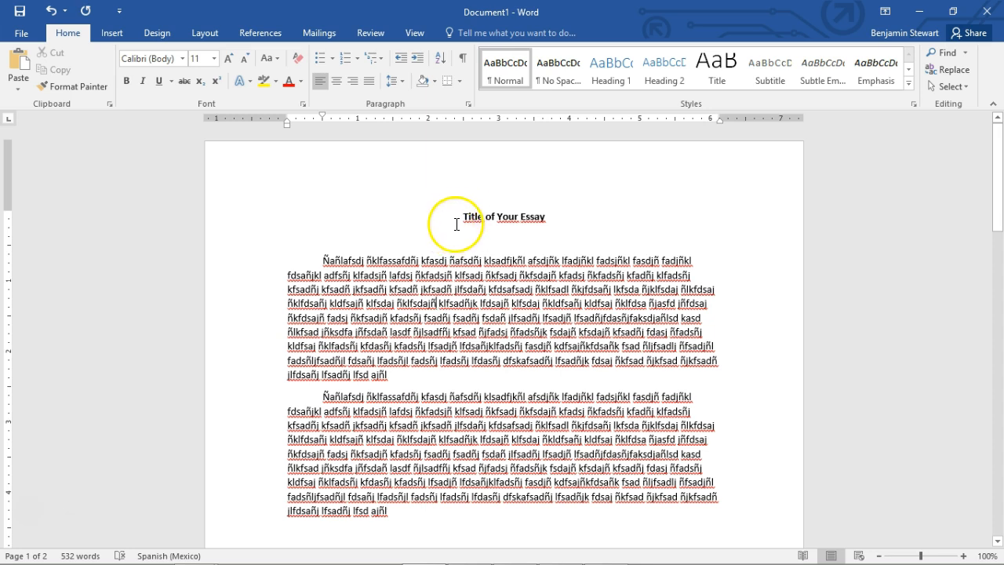
Set the line spacing to 2.0 for the text from the title through the last body paragraph
left_click_drag(461, 216, 388, 313)
scroll(573, 275, "up", 9)
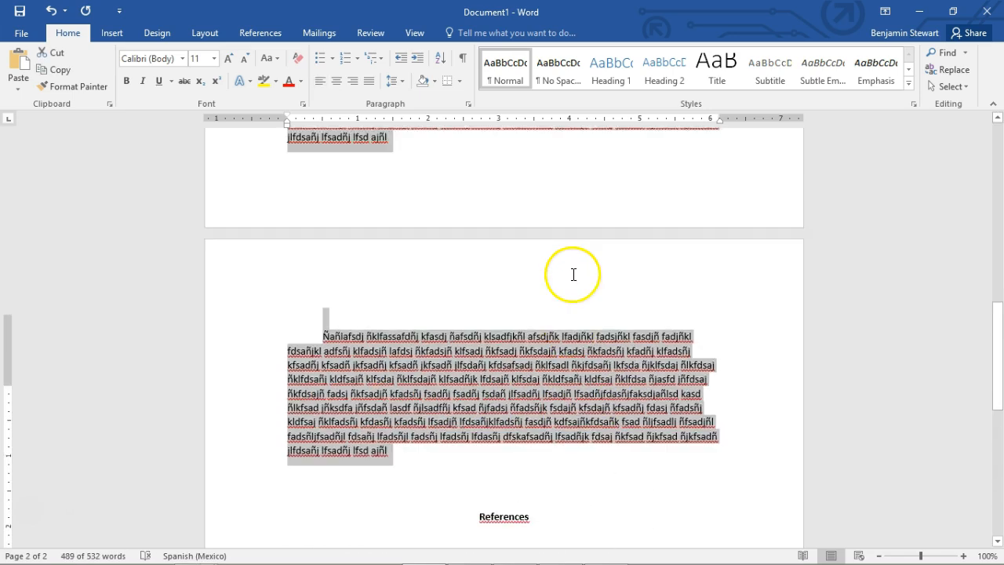
scroll(574, 280, "up", 10)
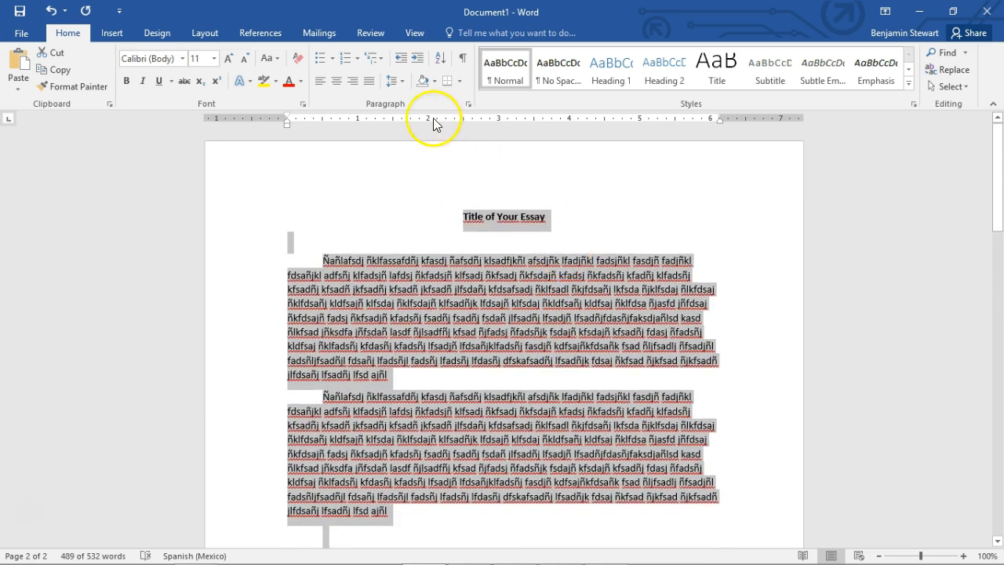
left_click(398, 81)
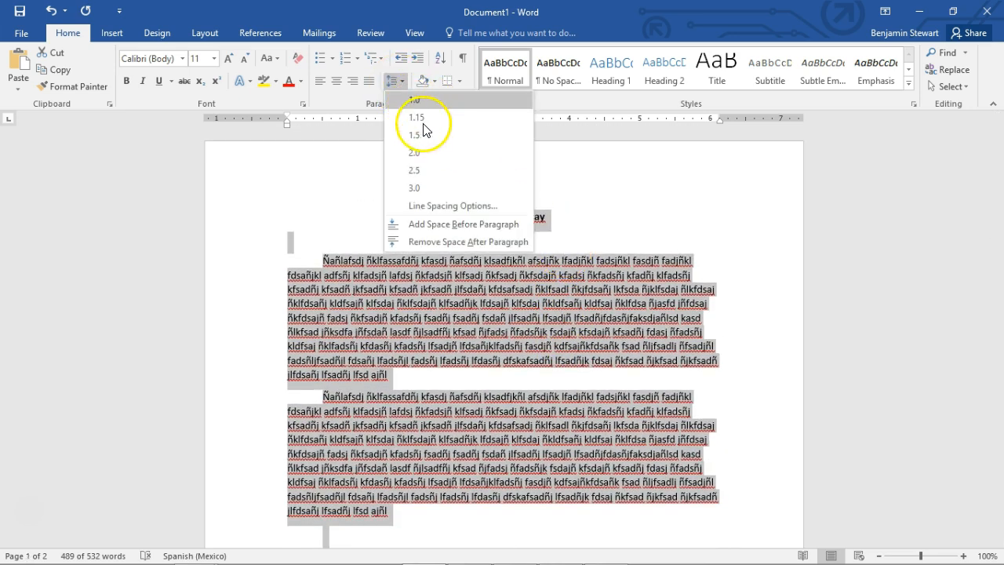
left_click(421, 156)
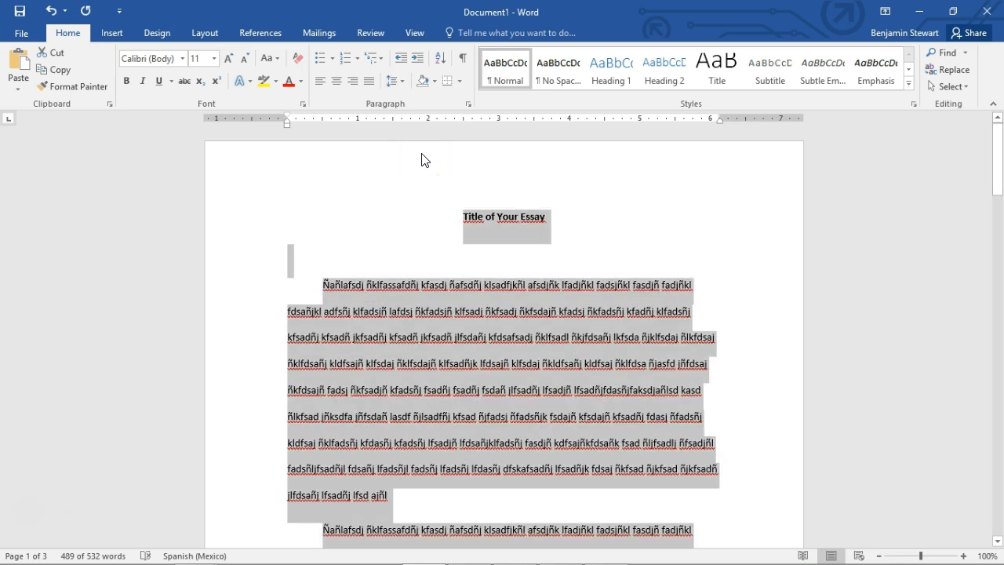
Set paragraph spacing before and after to 0 with double line spacing, and add no space between paragraphs of the same style
left_click(403, 82)
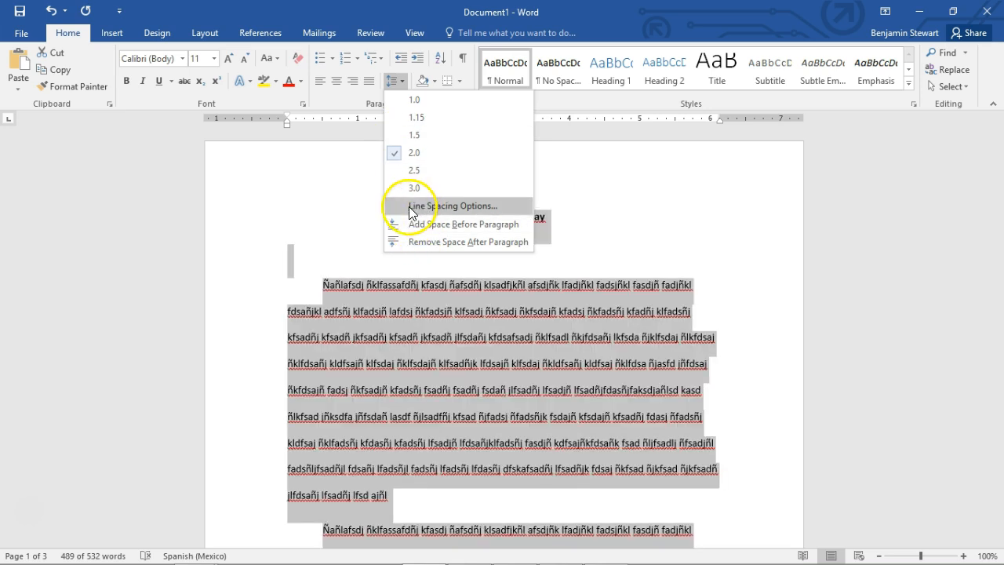
left_click(430, 205)
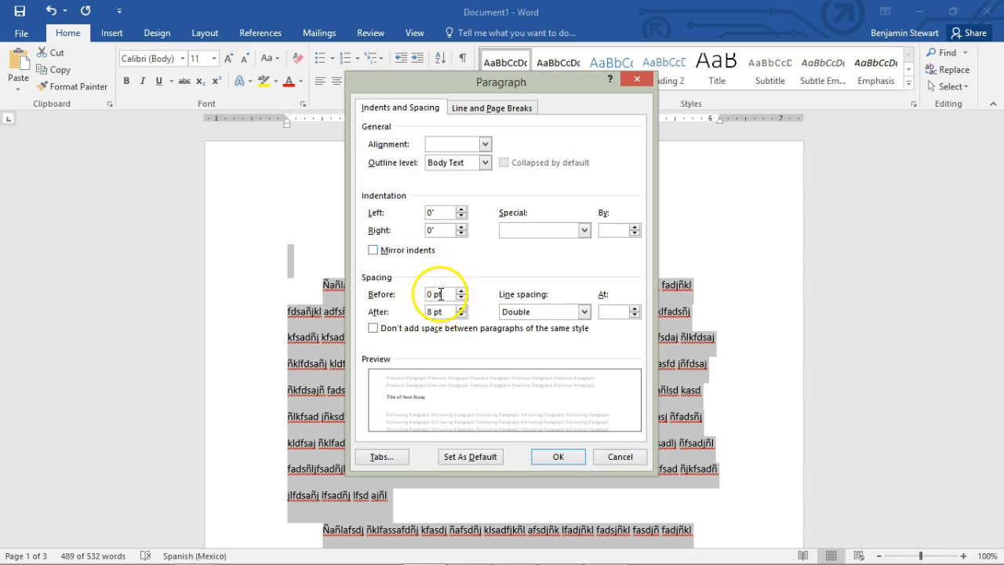
left_click_drag(444, 294, 390, 304)
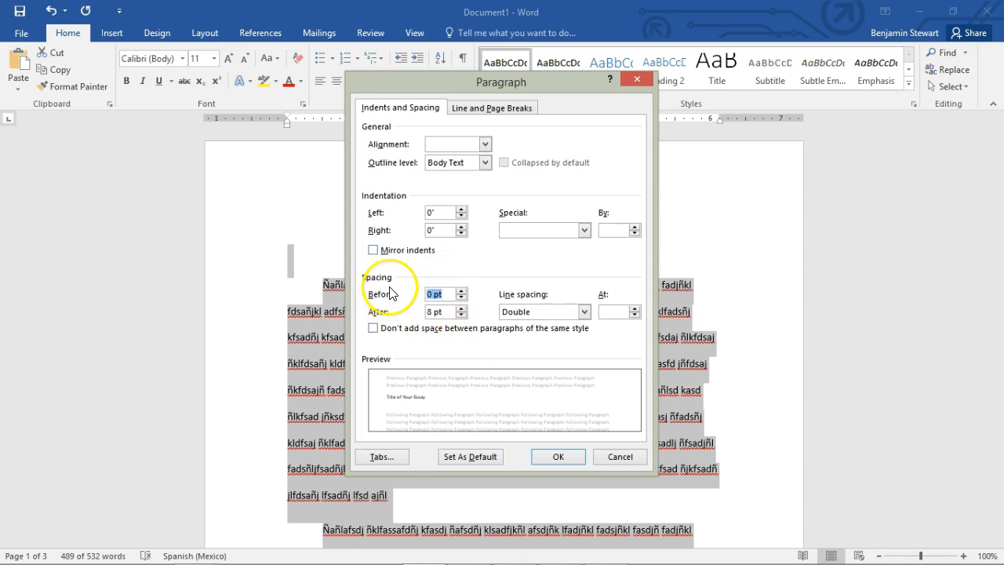
type("0")
key("Tab")
type("0")
left_click(565, 311)
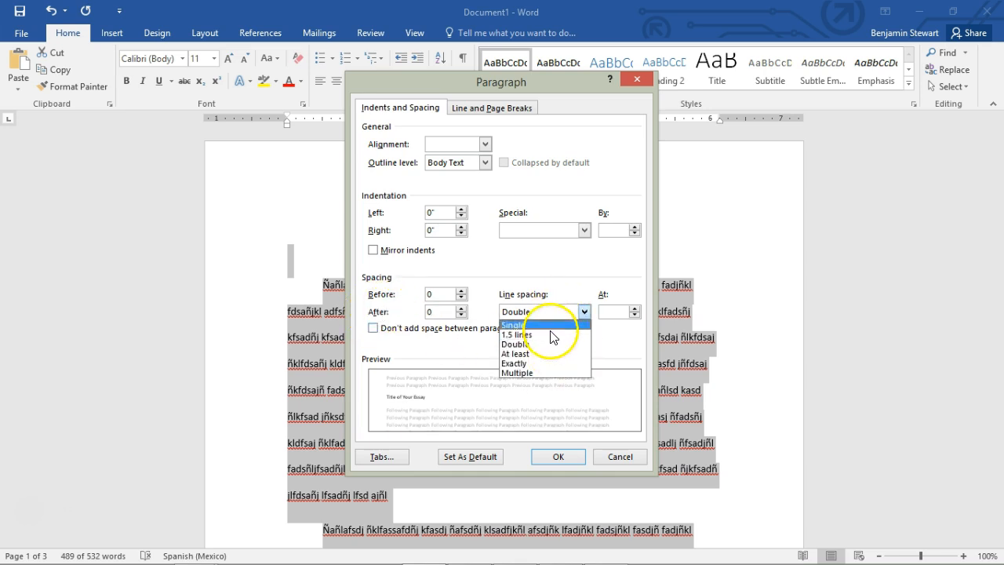
left_click(553, 344)
left_click(374, 329)
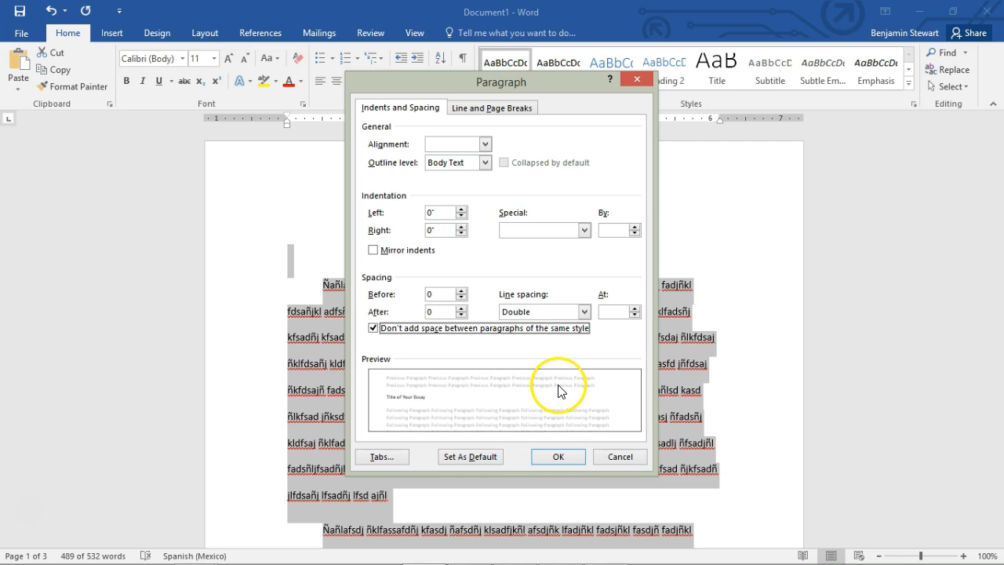
left_click(558, 455)
Delete the empty line between the essay title and the first body paragraph
left_click(483, 255)
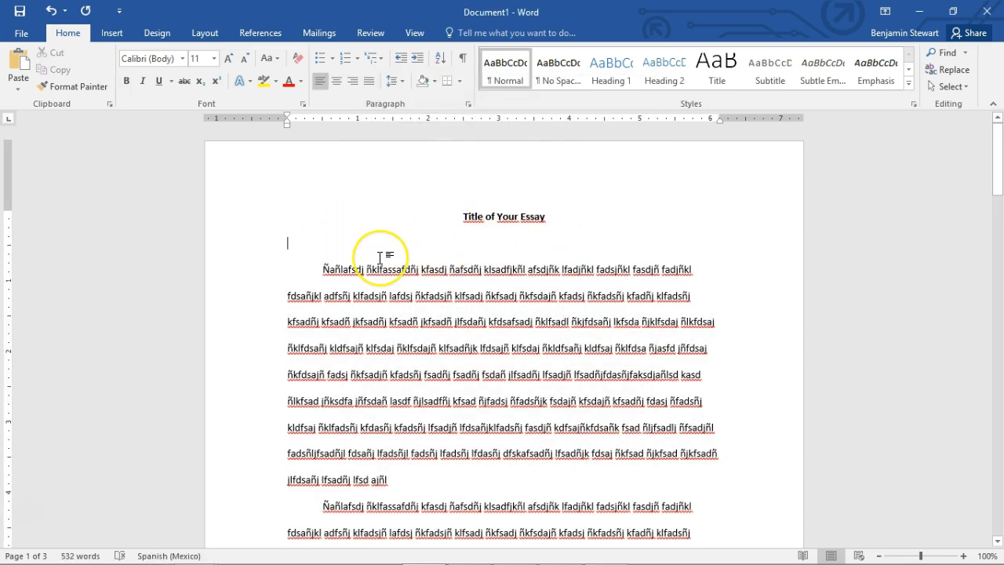
key("BackSpace")
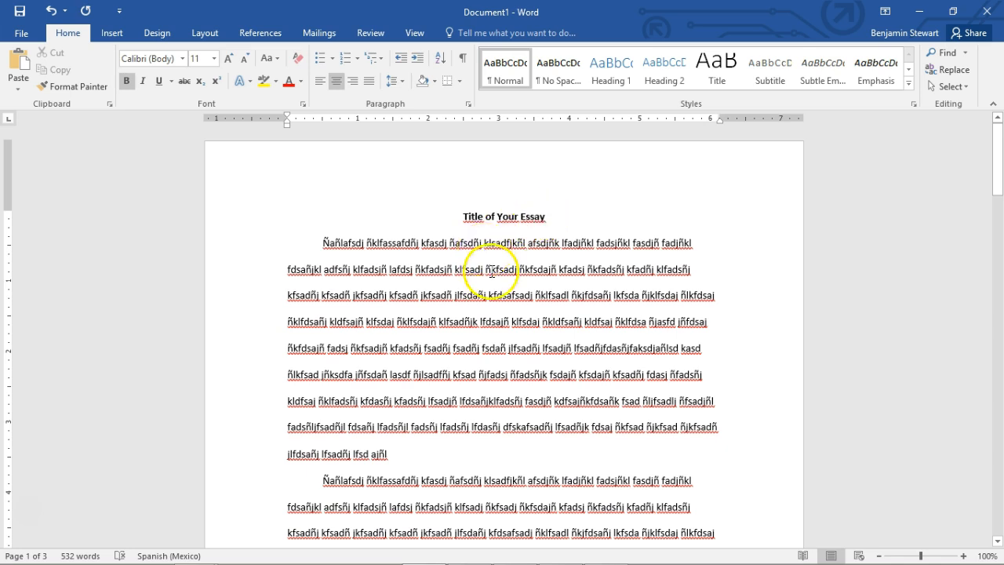
Examine the gap between the first two body paragraphs and review the first paragraph's indent and spacing settings
scroll(492, 272, "down", 3)
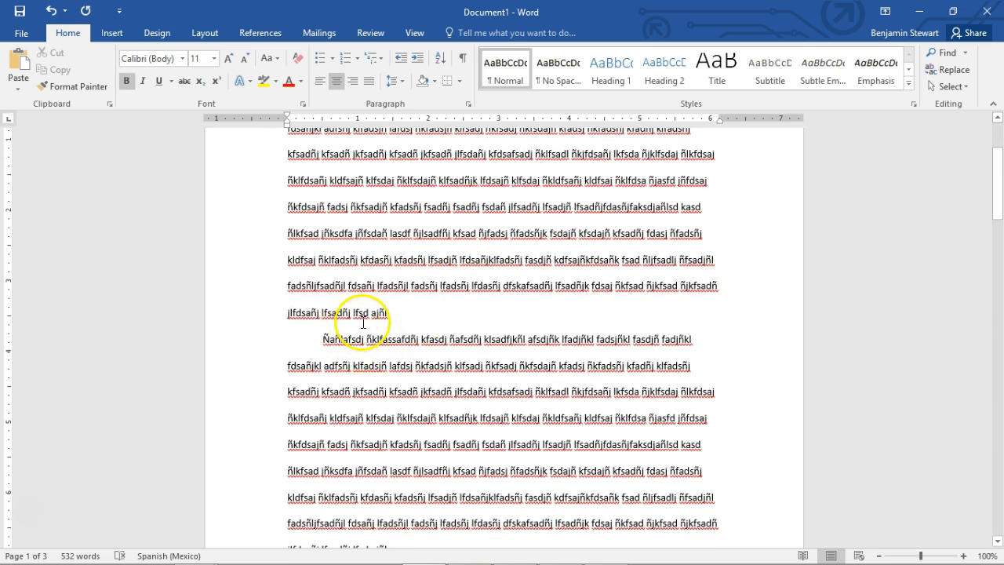
left_click_drag(322, 318, 391, 318)
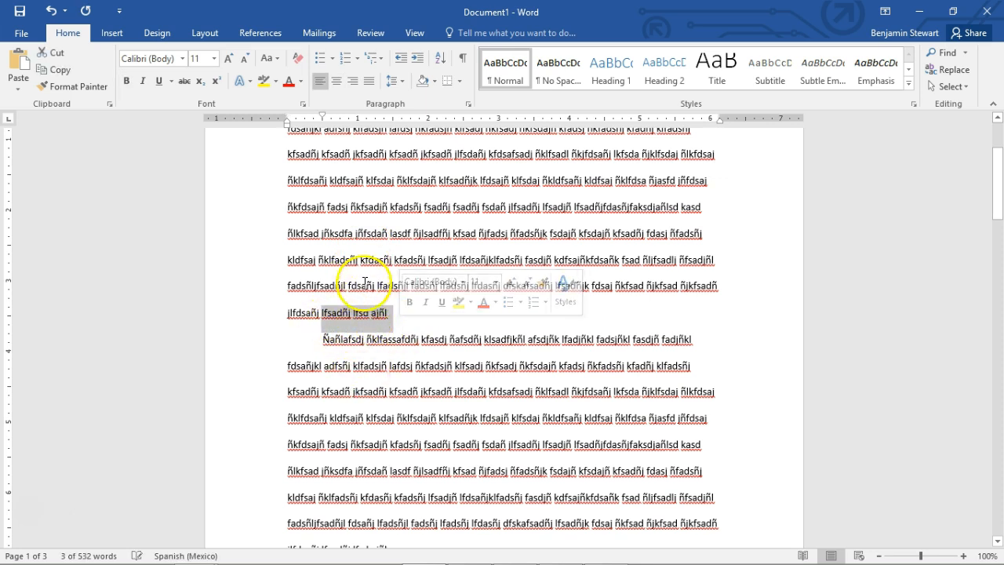
left_click(366, 296)
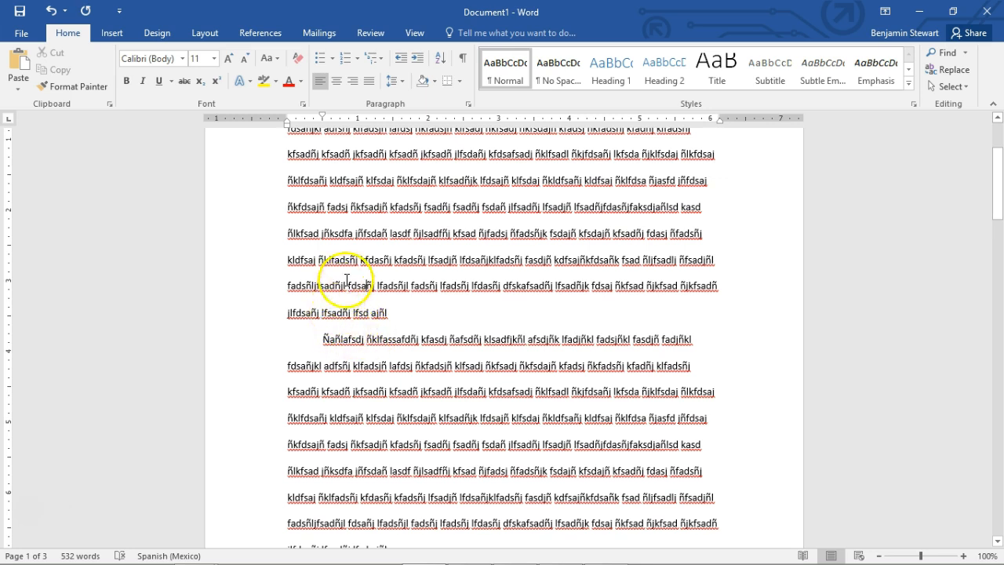
scroll(388, 222, "up", 2)
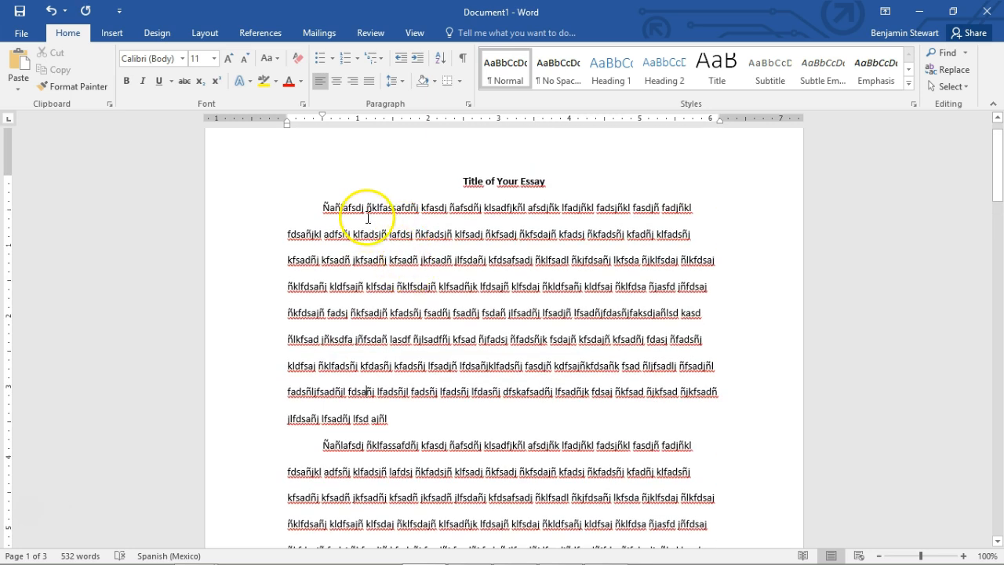
scroll(377, 295, "down", 3)
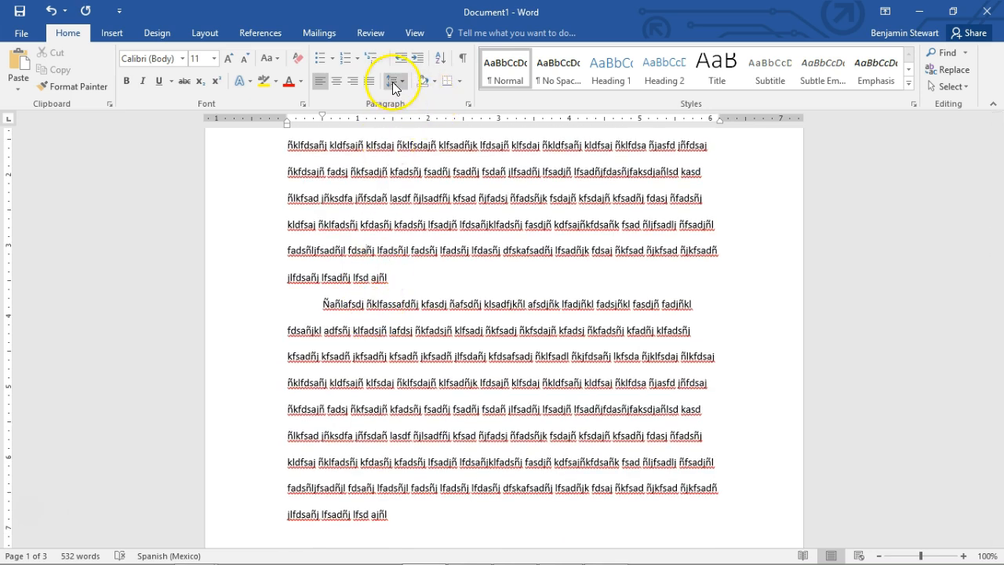
left_click(393, 81)
left_click(413, 206)
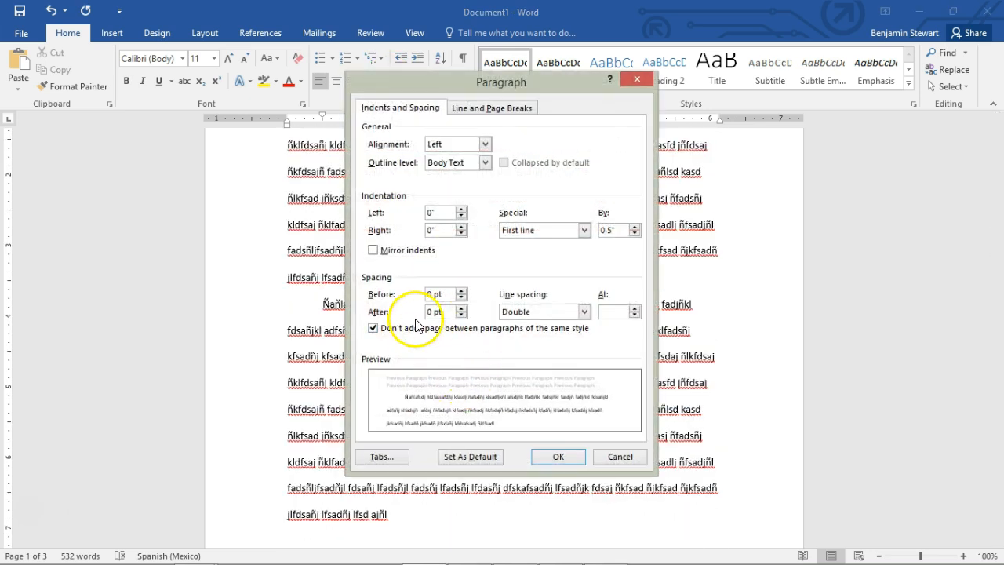
left_click(620, 457)
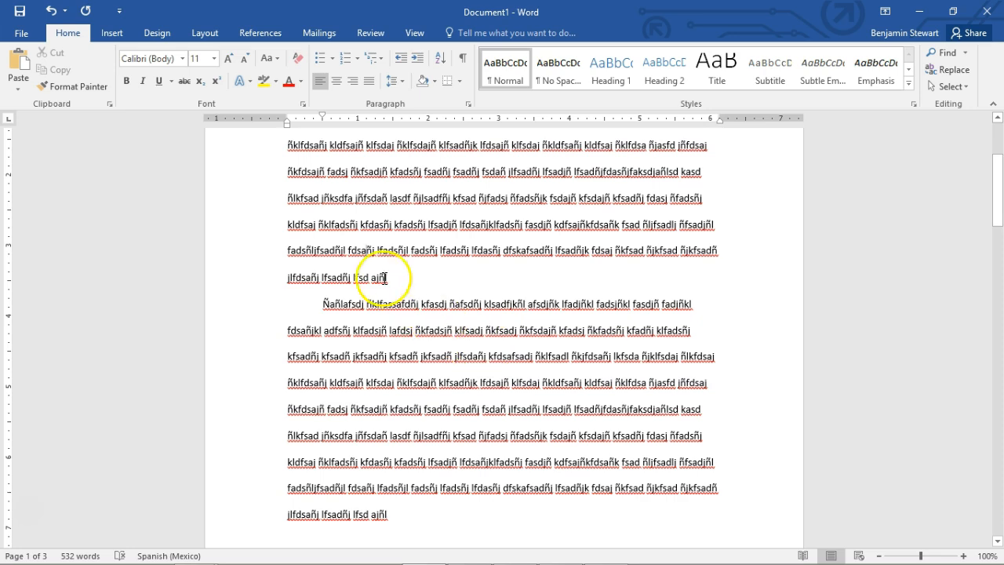
scroll(378, 293, "up", 4)
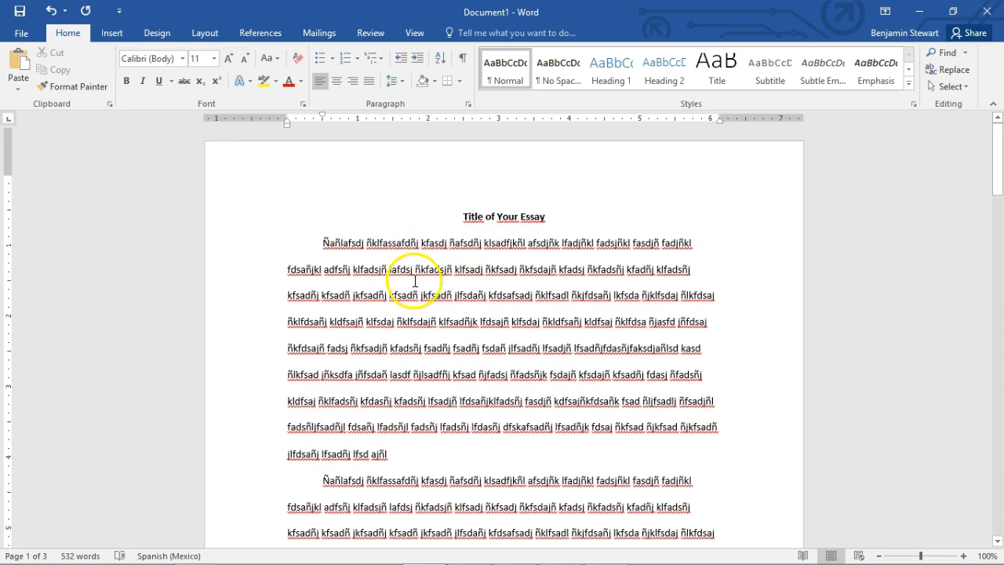
Delete the empty lines separating the remaining body paragraphs of the essay
scroll(401, 306, "down", 5)
scroll(401, 306, "down", 3)
scroll(366, 312, "down", 1)
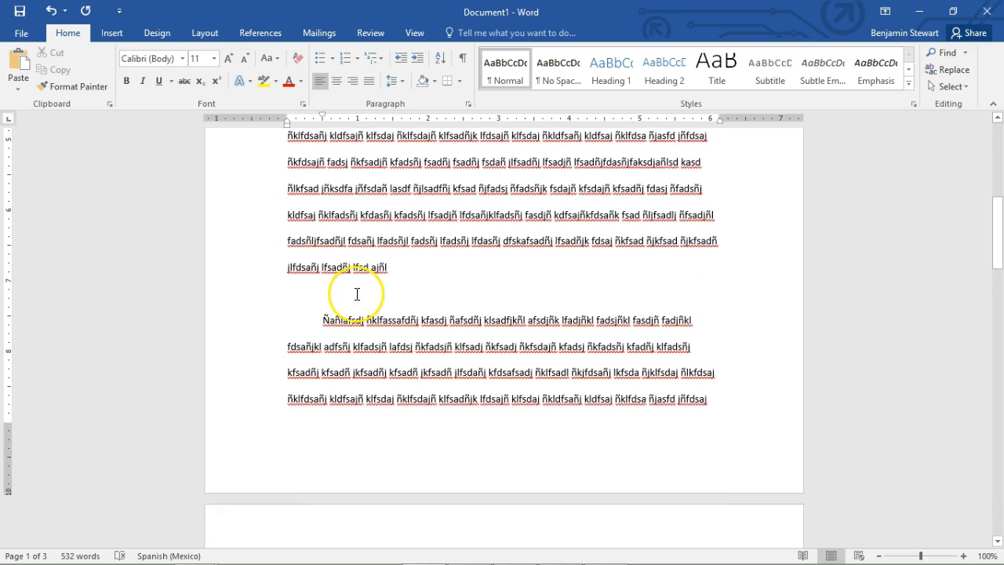
key("BackSpace")
left_click(376, 325)
scroll(377, 329, "down", 6)
left_click(343, 336)
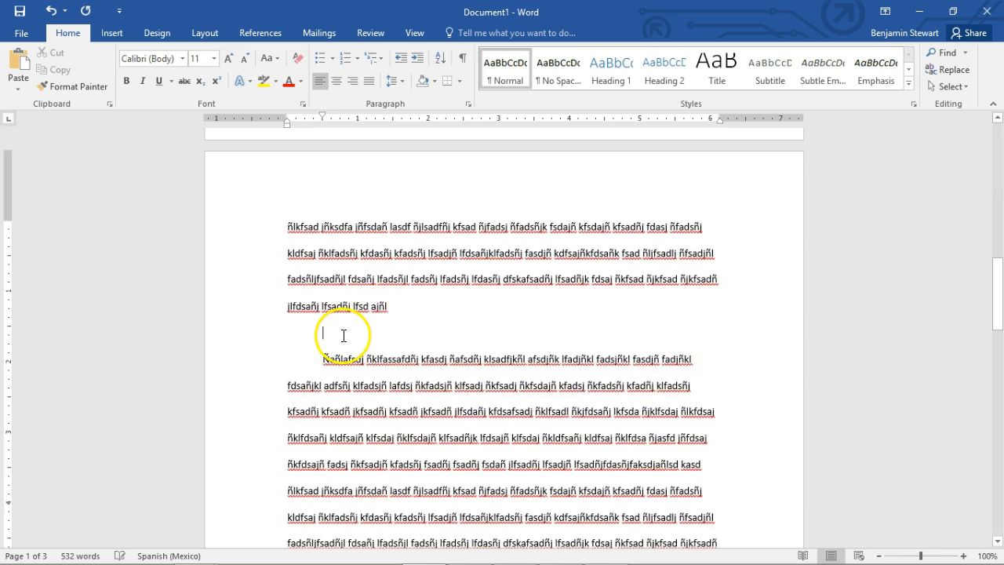
key("Delete")
scroll(349, 335, "down", 7)
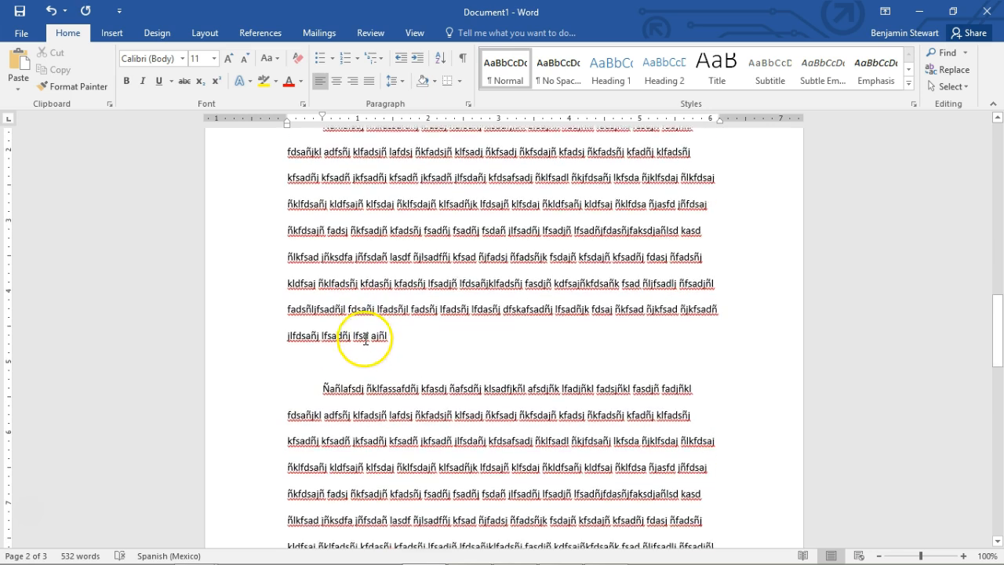
key("Delete")
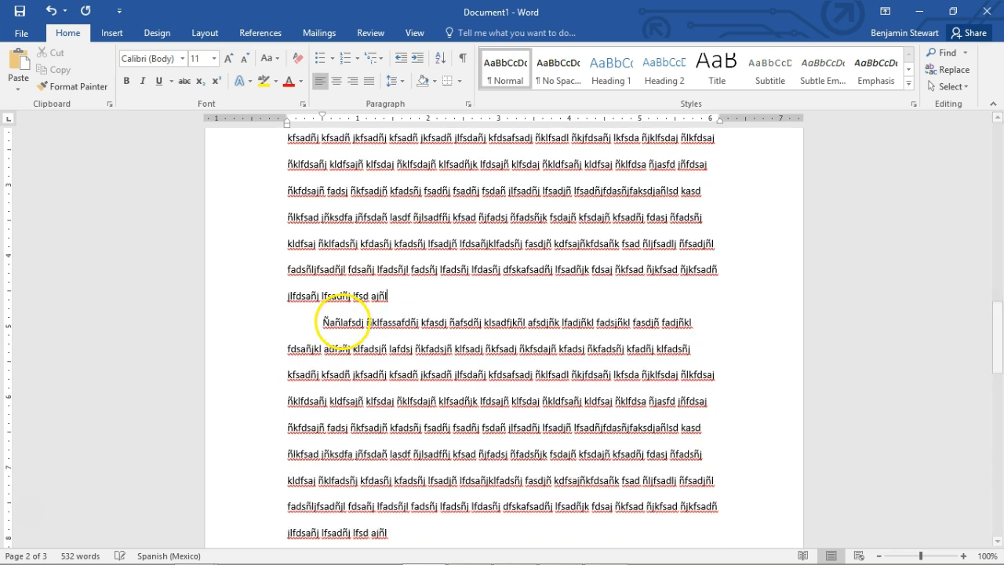
scroll(341, 345, "down", 5)
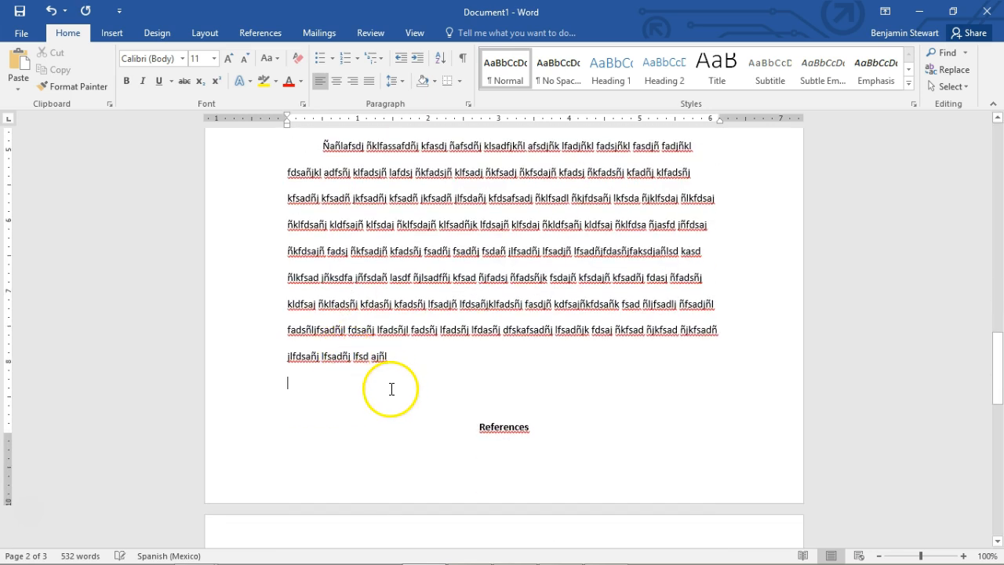
Try justified alignment on the first body paragraph, and return it to left alignment
scroll(384, 376, "up", 4)
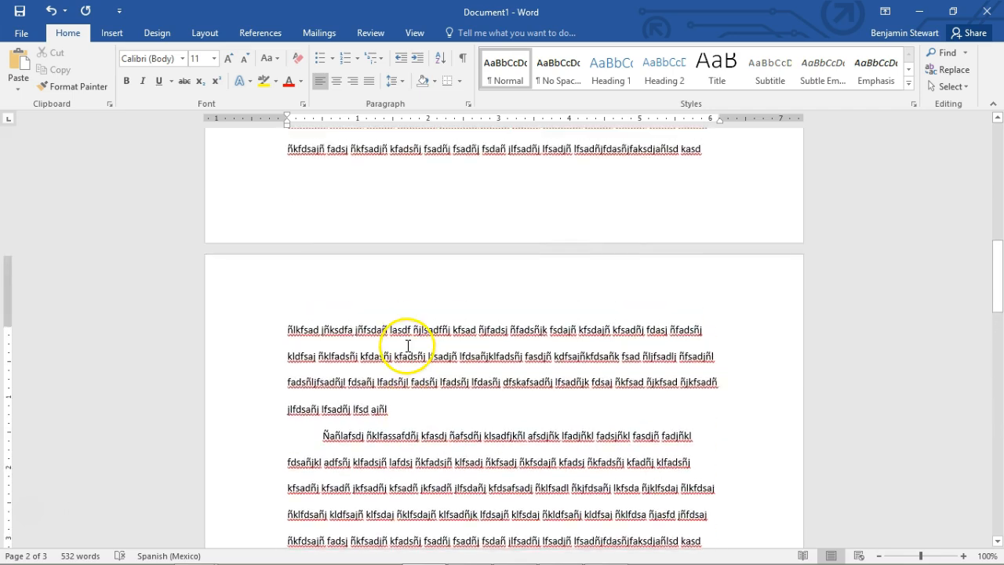
scroll(409, 343, "up", 9)
scroll(330, 206, "up", 4)
left_click_drag(320, 245, 390, 454)
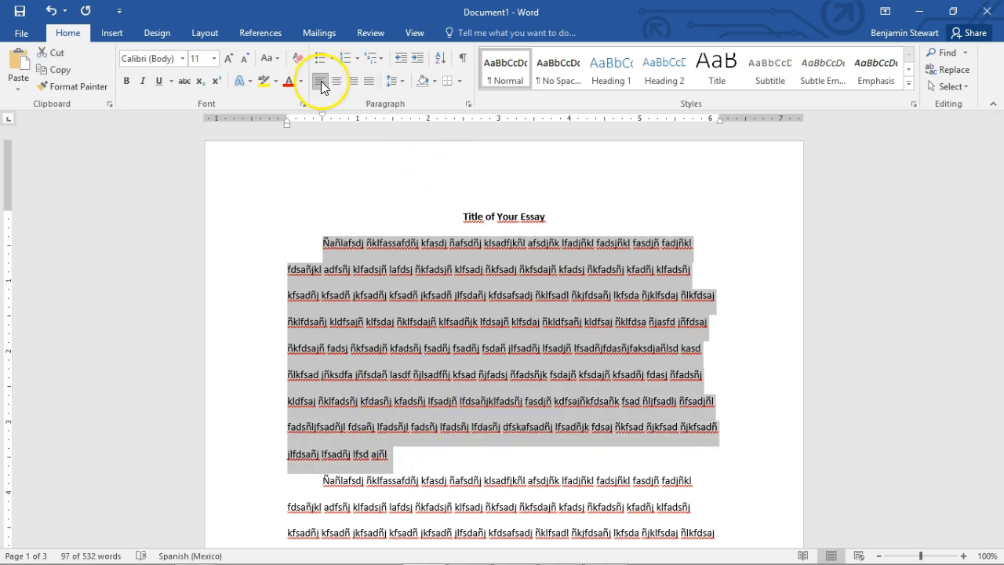
left_click(368, 81)
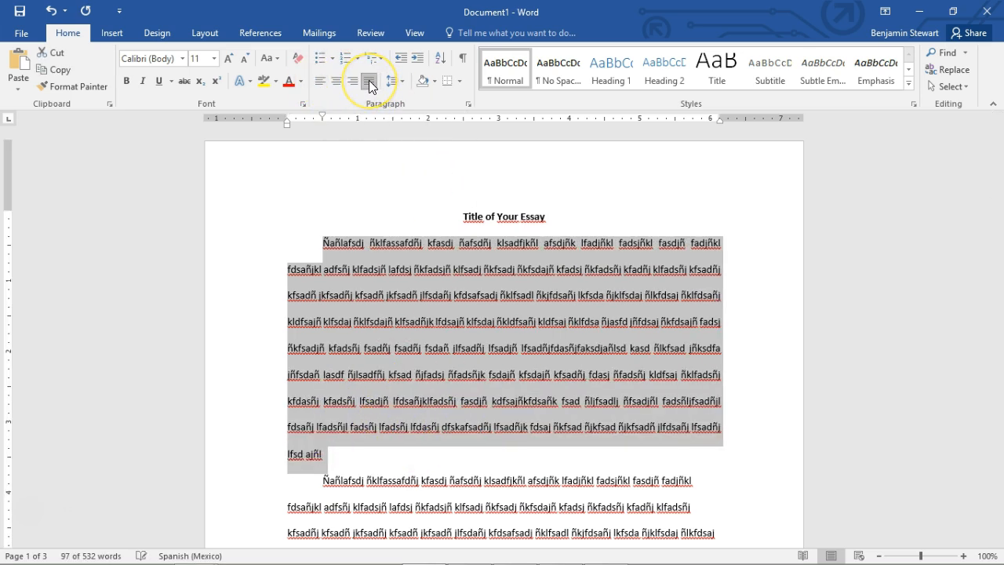
left_click(320, 80)
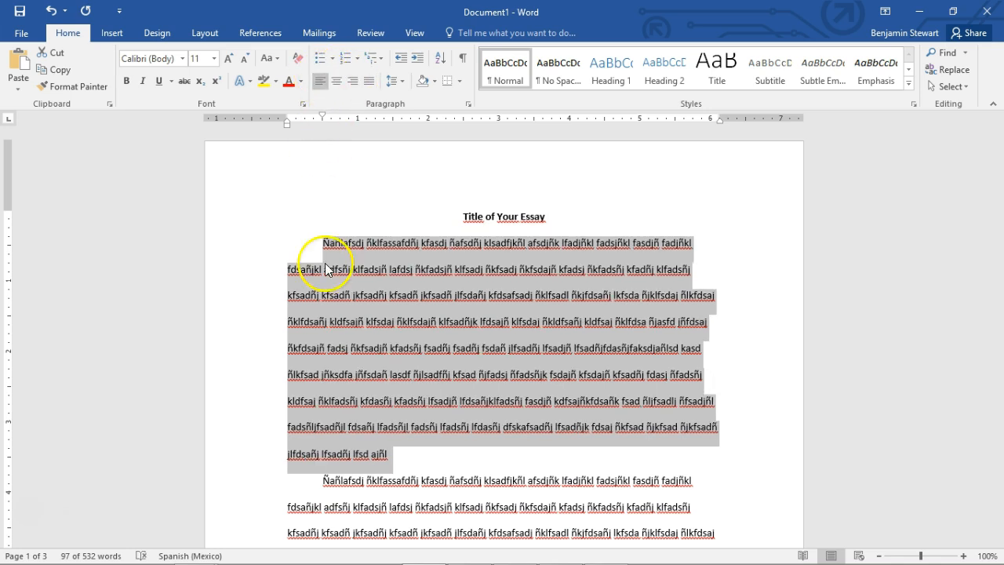
left_click(370, 270)
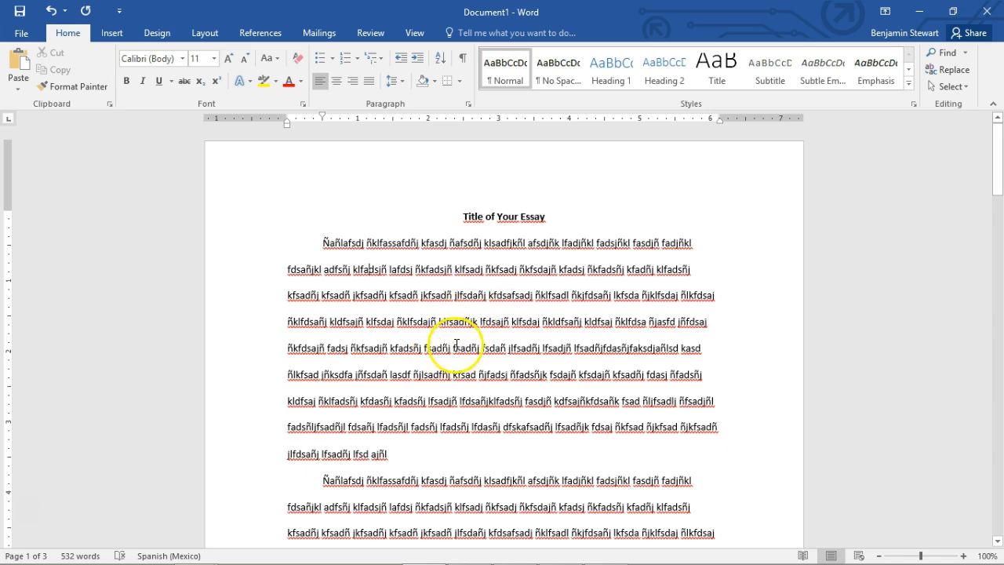
Examine the breaks between body paragraphs and their first-line indents across the first two pages
scroll(467, 353, "down", 3)
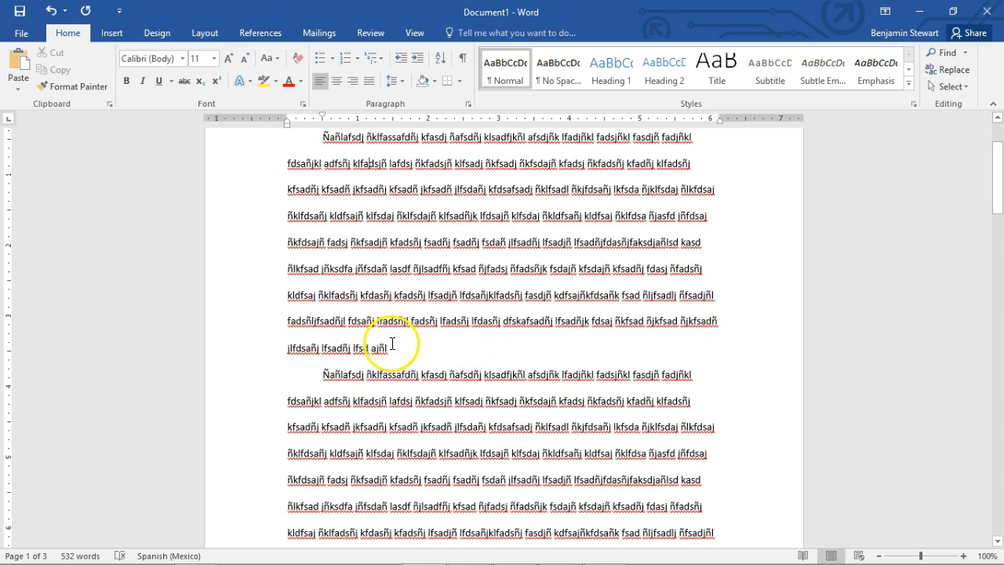
left_click_drag(404, 346, 429, 296)
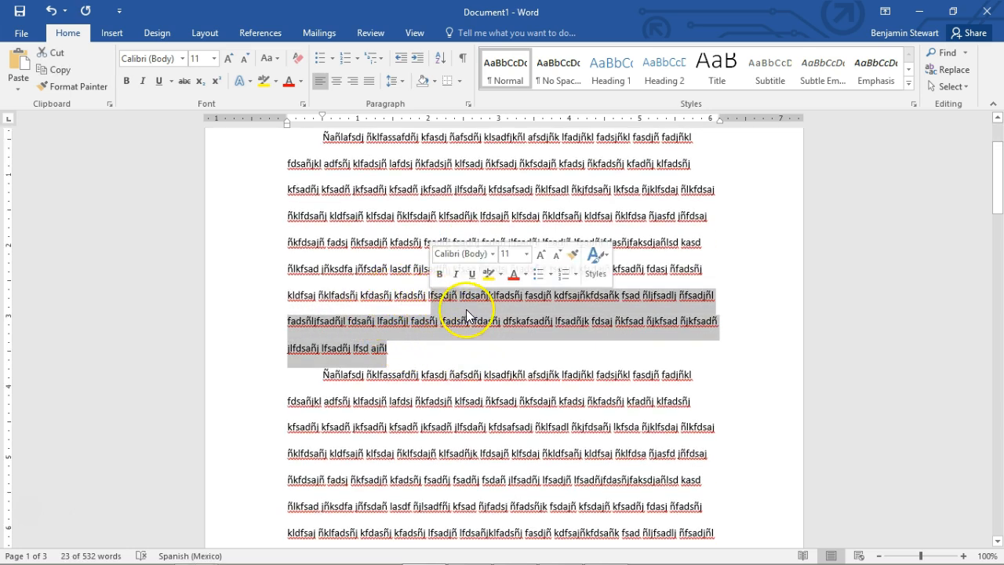
scroll(467, 298, "up", 3)
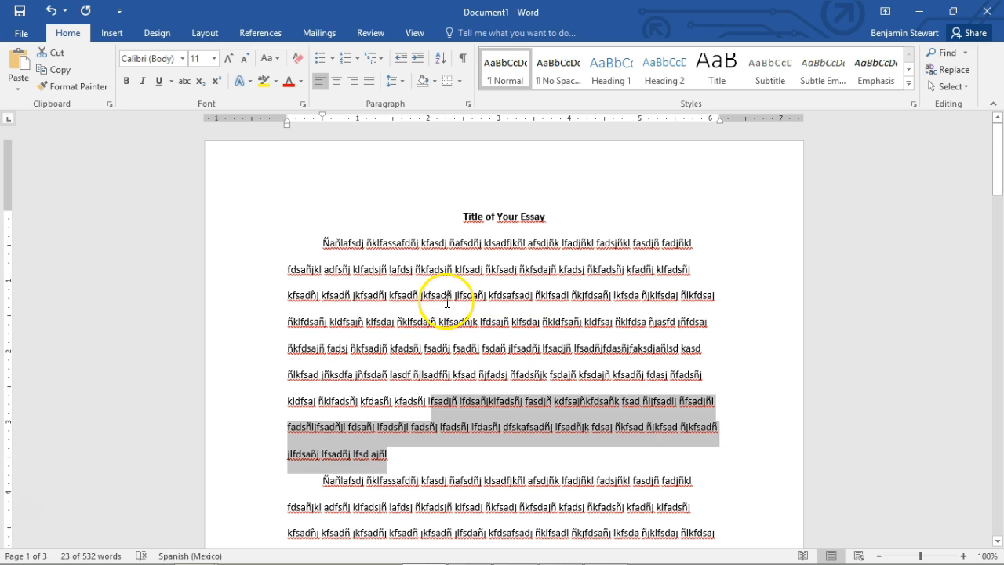
scroll(447, 302, "down", 3)
left_click(415, 348)
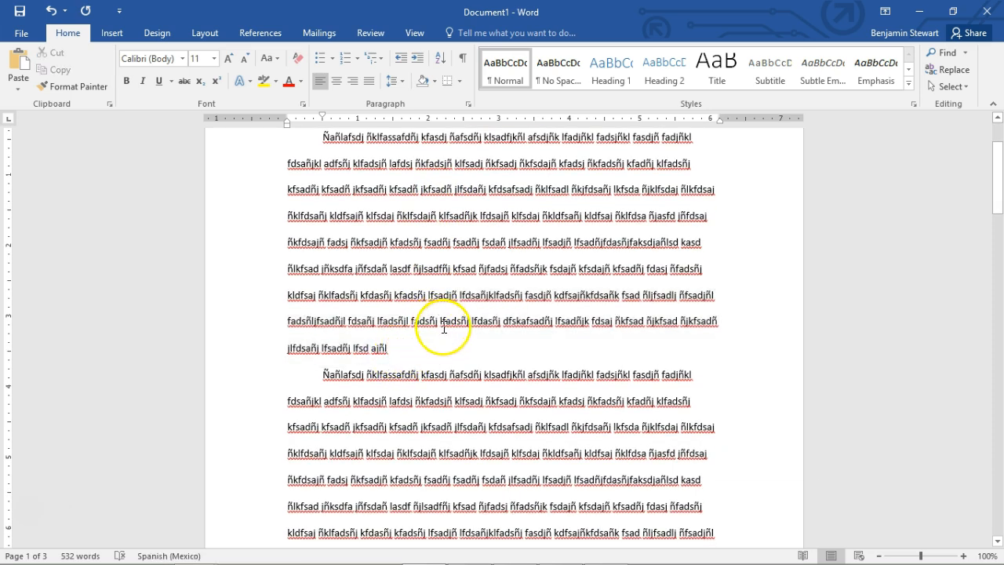
scroll(444, 328, "down", 3)
left_click_drag(320, 269, 401, 274)
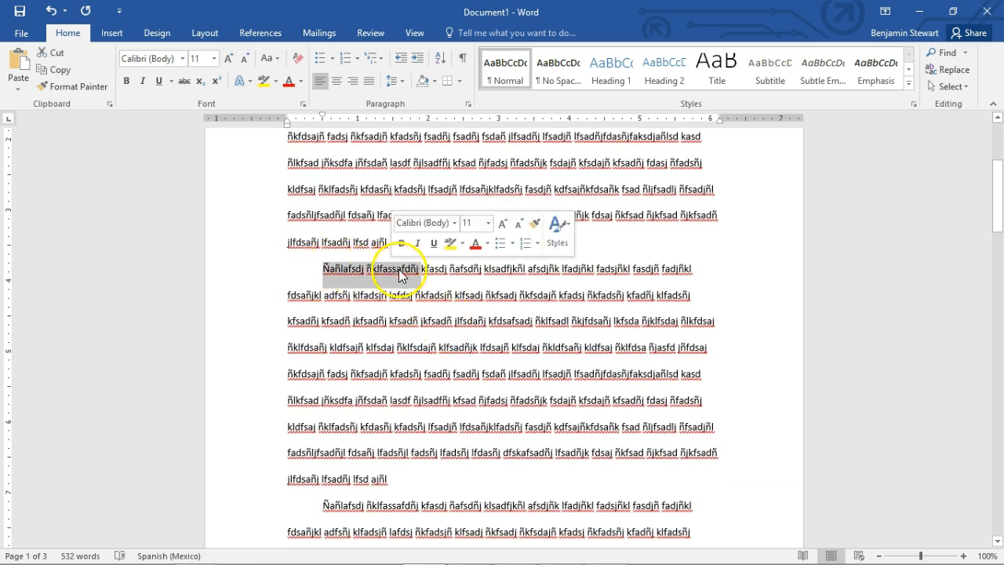
scroll(498, 298, "down", 5)
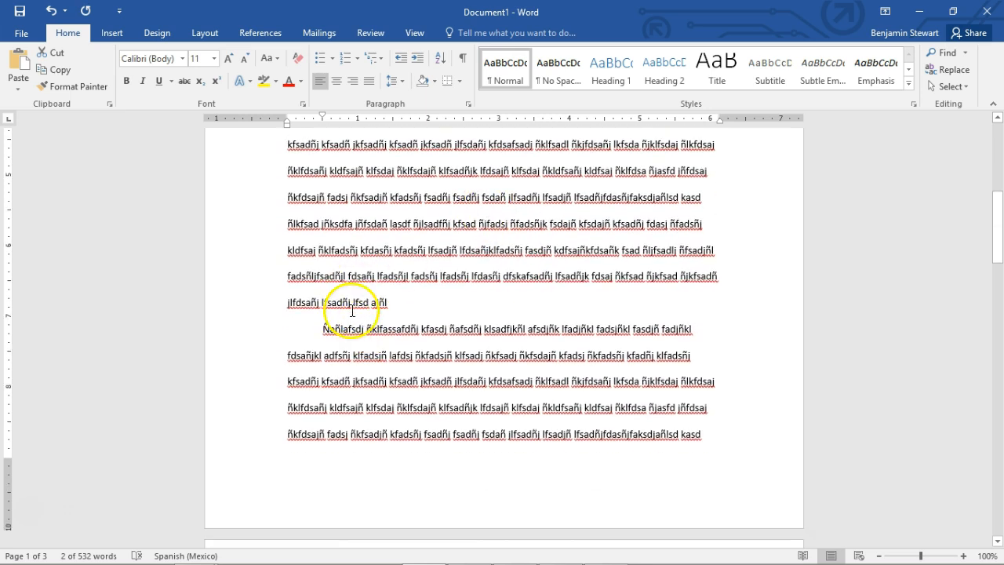
scroll(358, 195, "down", 6)
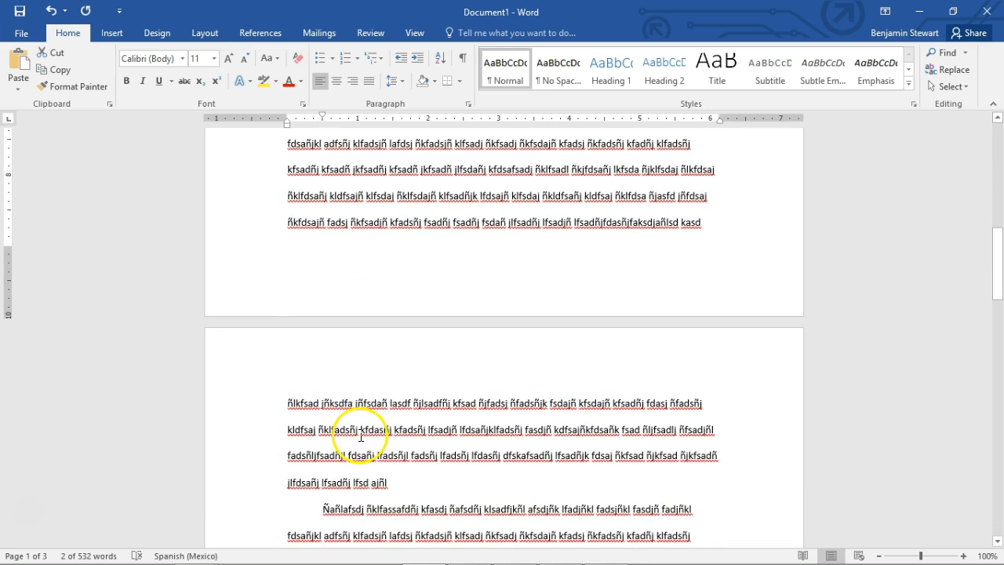
double_click(399, 377)
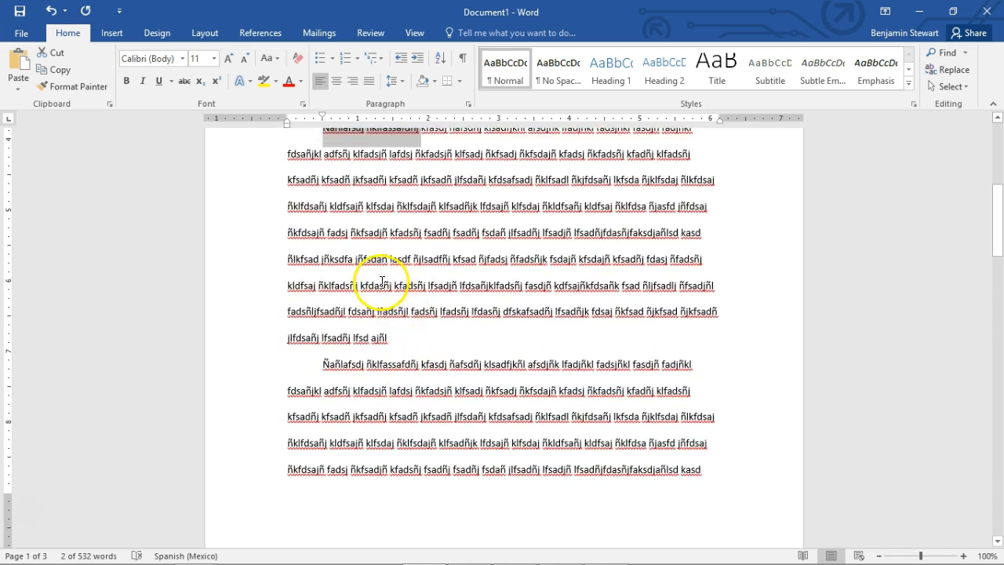
scroll(339, 219, "up", 2)
left_click(331, 199)
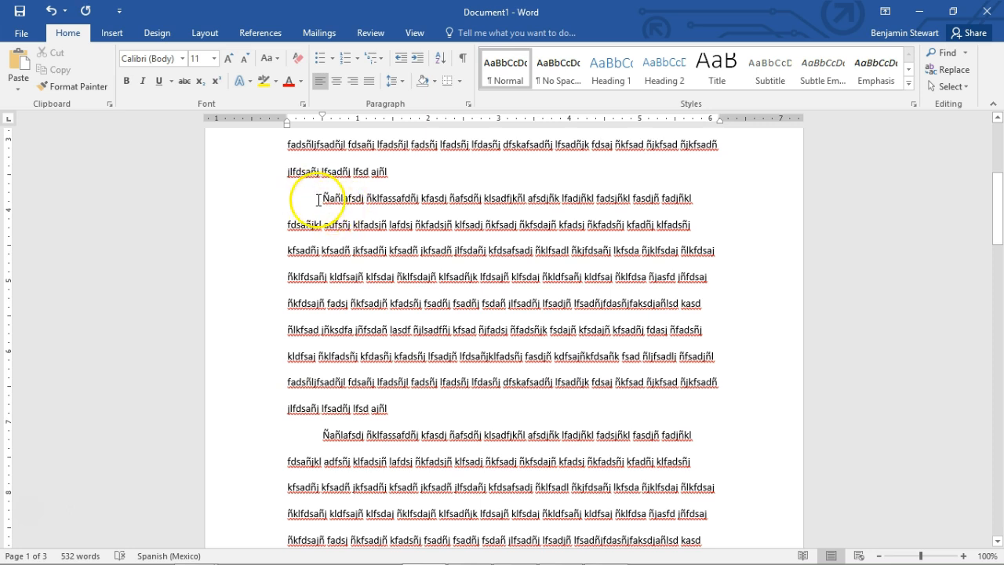
scroll(331, 206, "down", 3)
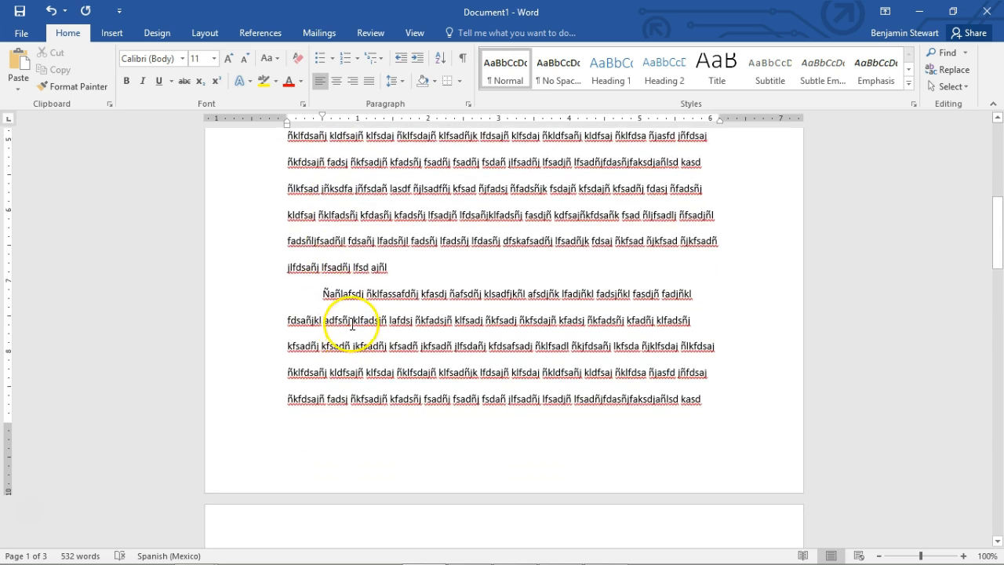
scroll(353, 322, "down", 8)
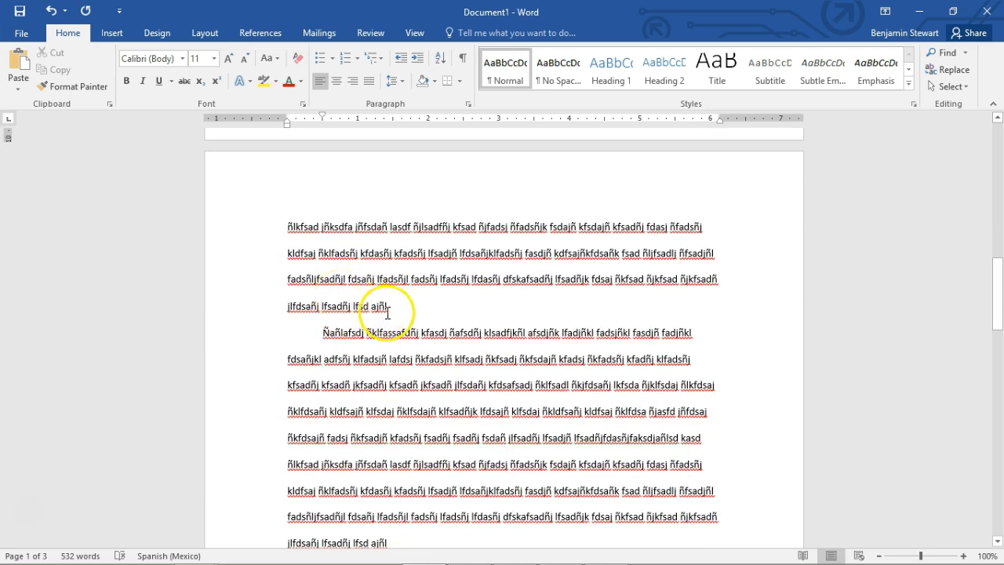
Delete the empty lines between the last body paragraph and the References heading
scroll(381, 329, "down", 1)
scroll(378, 312, "down", 8)
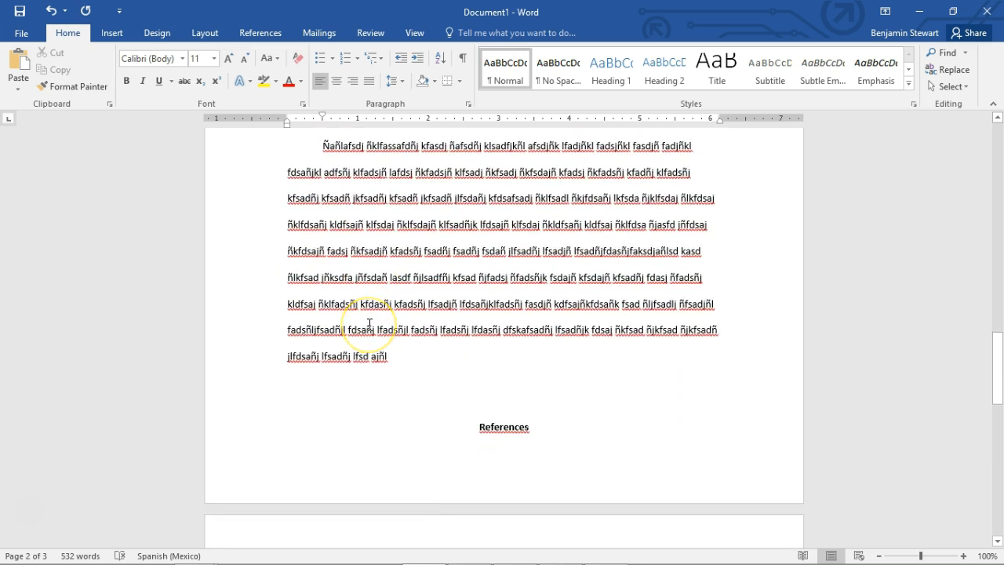
scroll(369, 323, "down", 3)
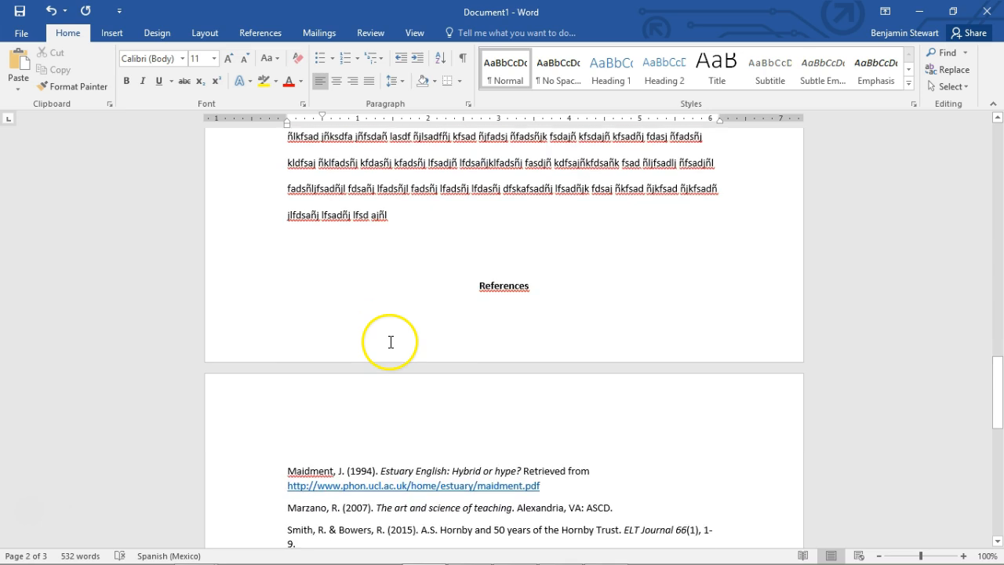
left_click(440, 253)
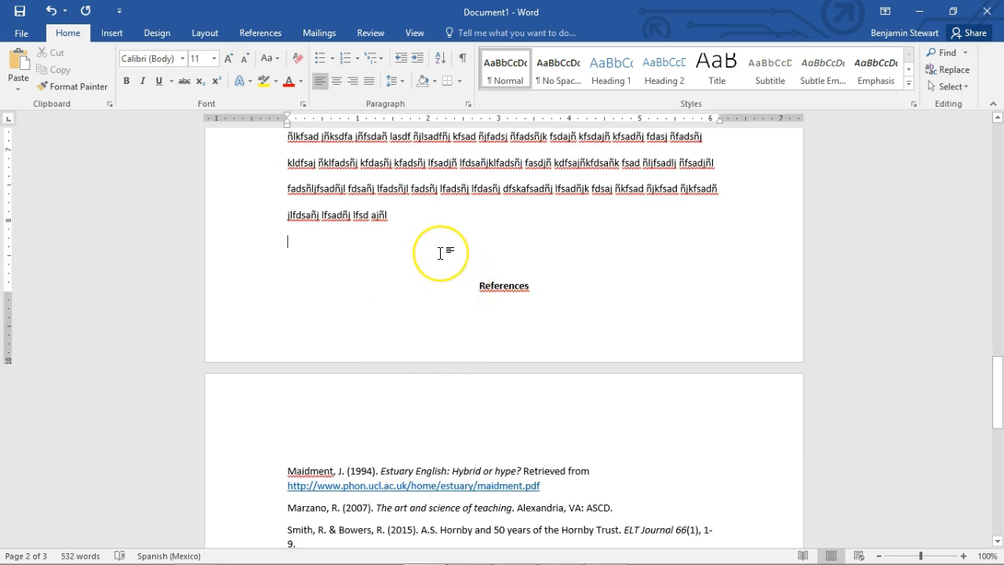
key("BackSpace")
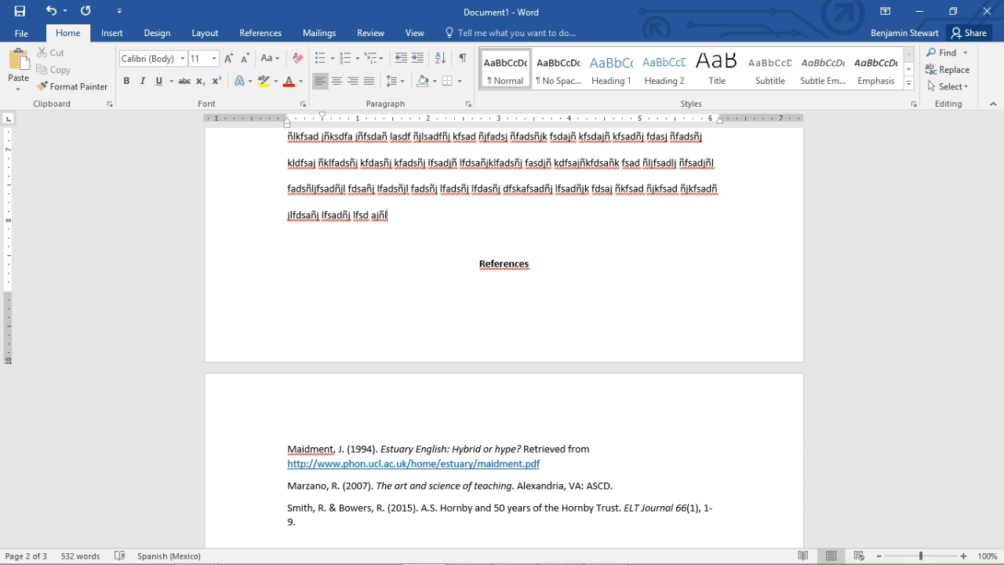
left_click(480, 265)
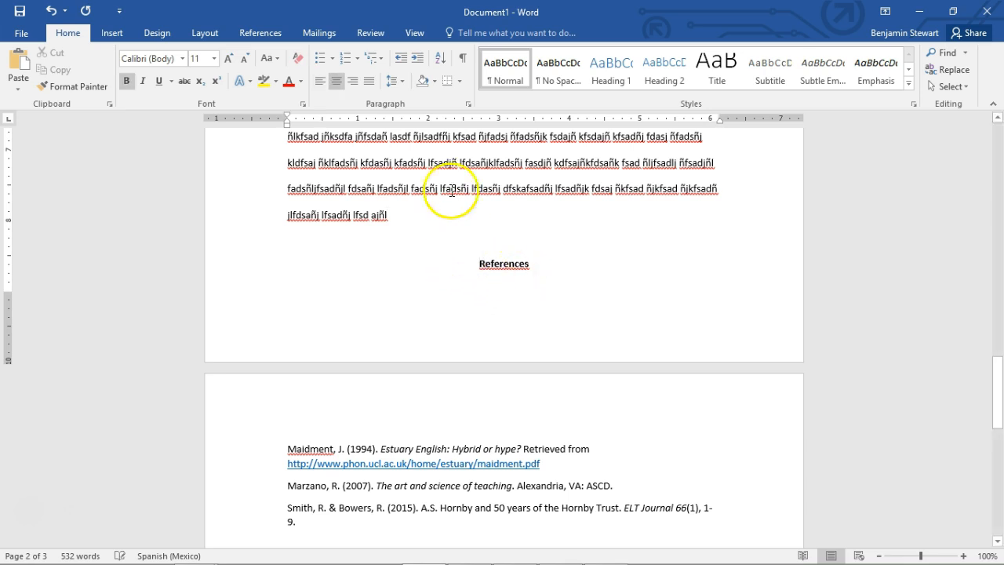
left_click(439, 239)
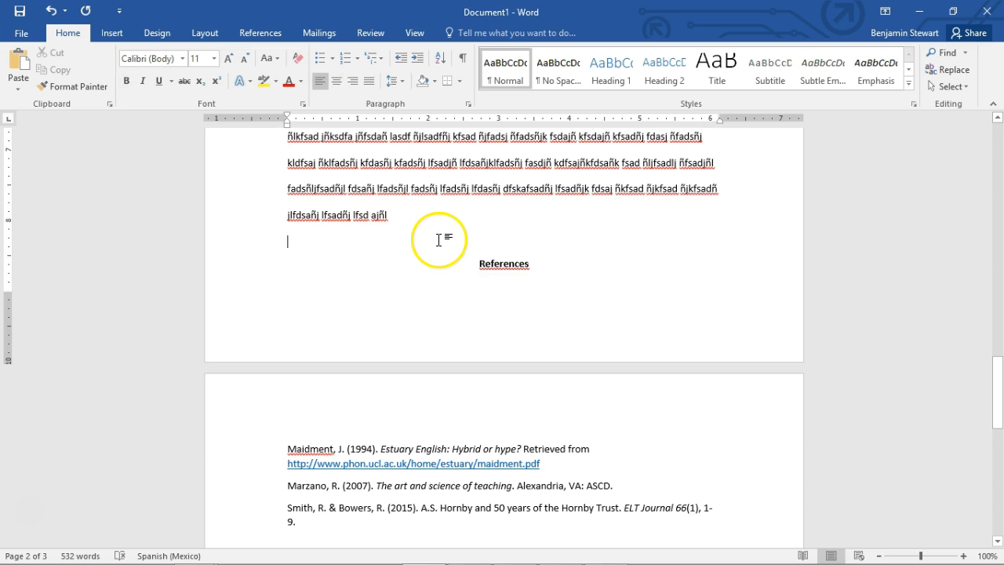
key("BackSpace")
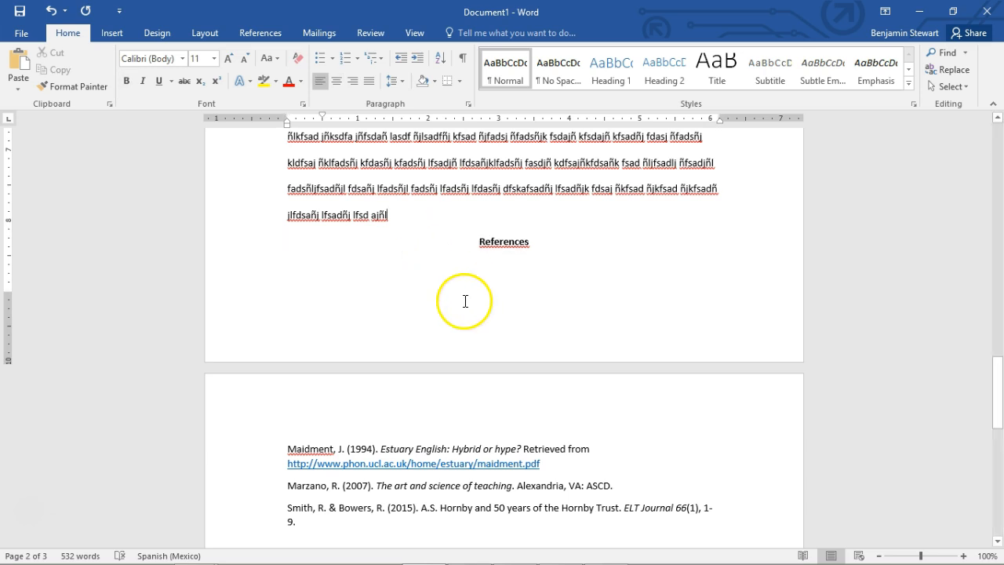
Insert a page break directly before the References heading
left_click(478, 244)
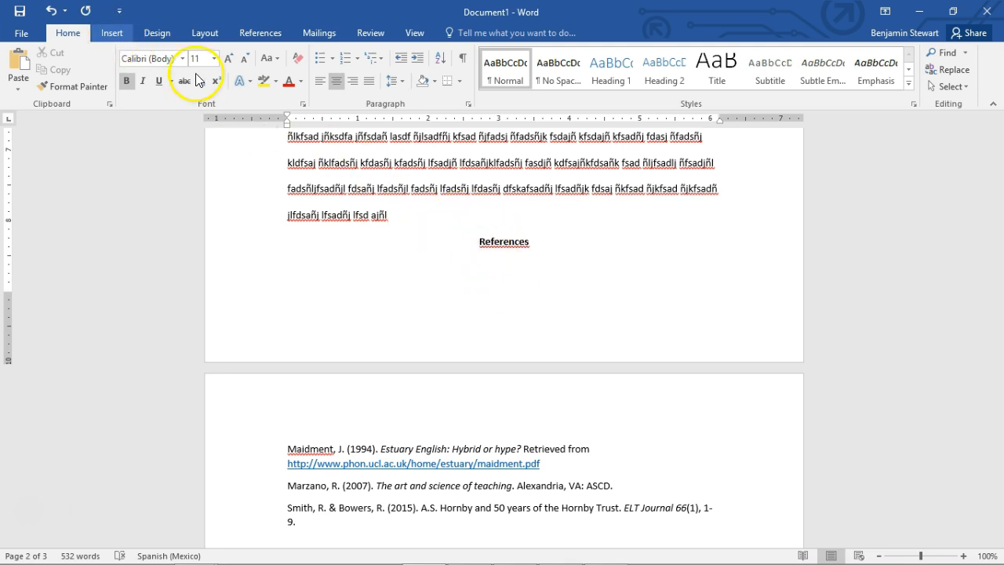
left_click(108, 33)
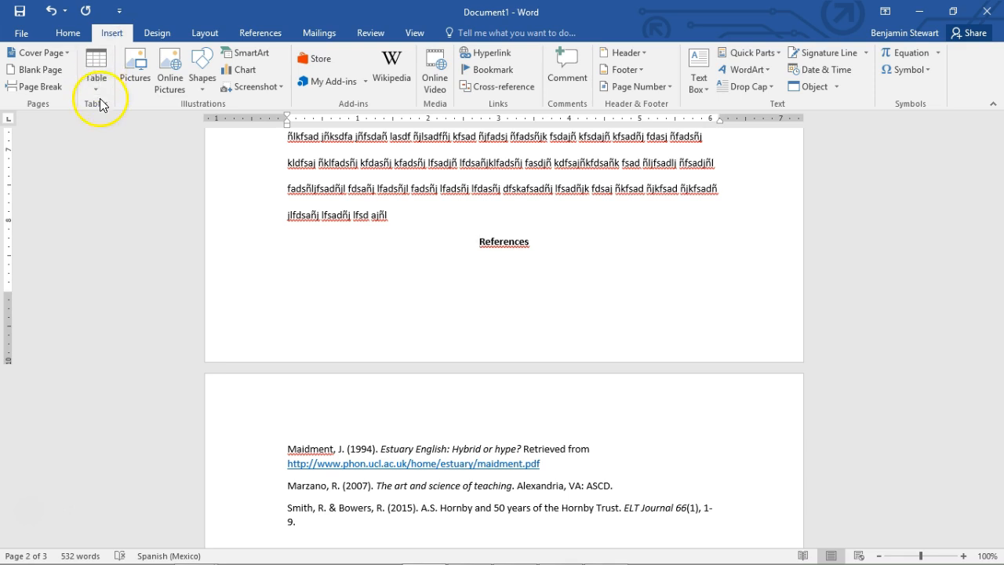
left_click(161, 100)
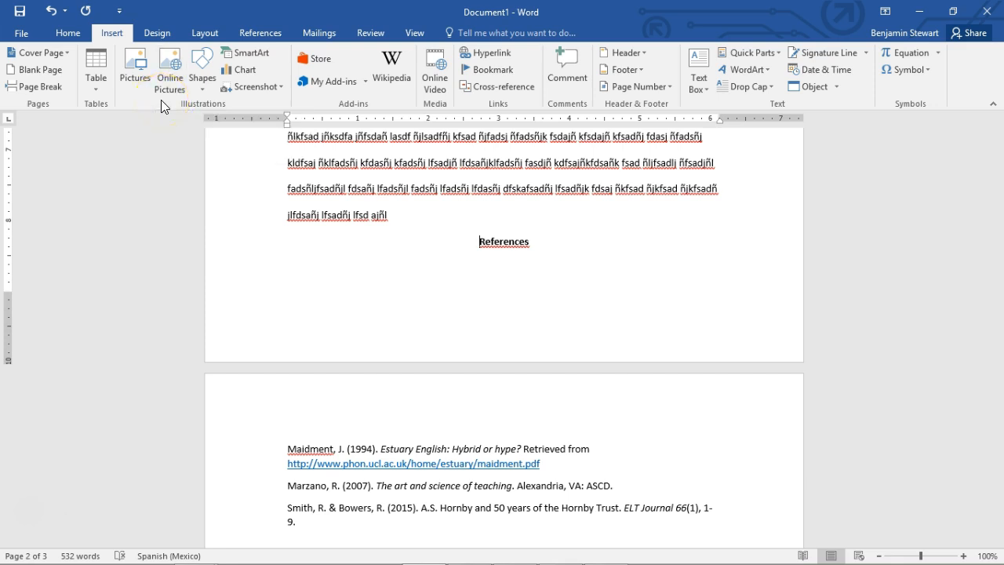
left_click(42, 86)
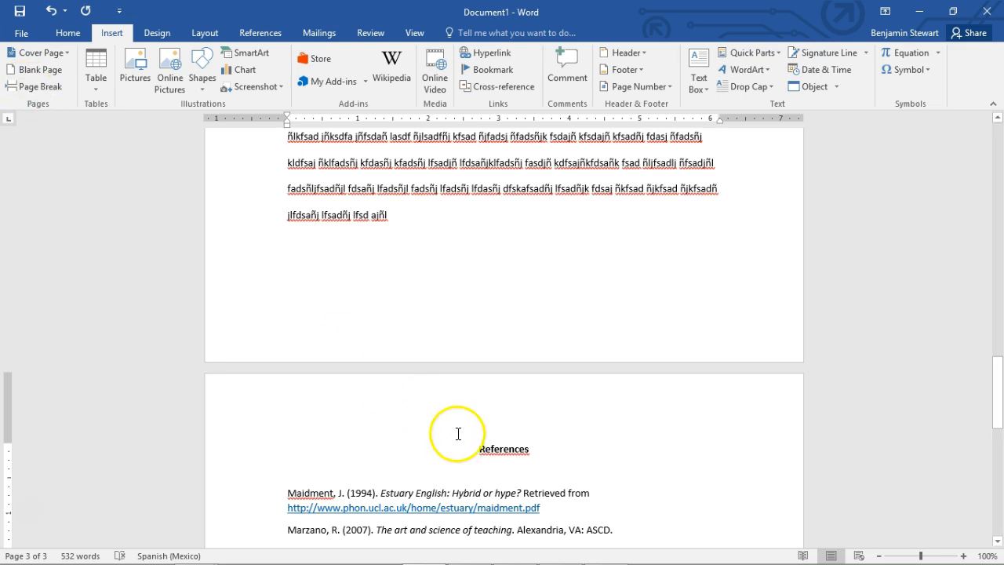
Set the line spacing of all three reference entries below the References heading to 1.0
scroll(451, 328, "down", 2)
left_click(407, 213)
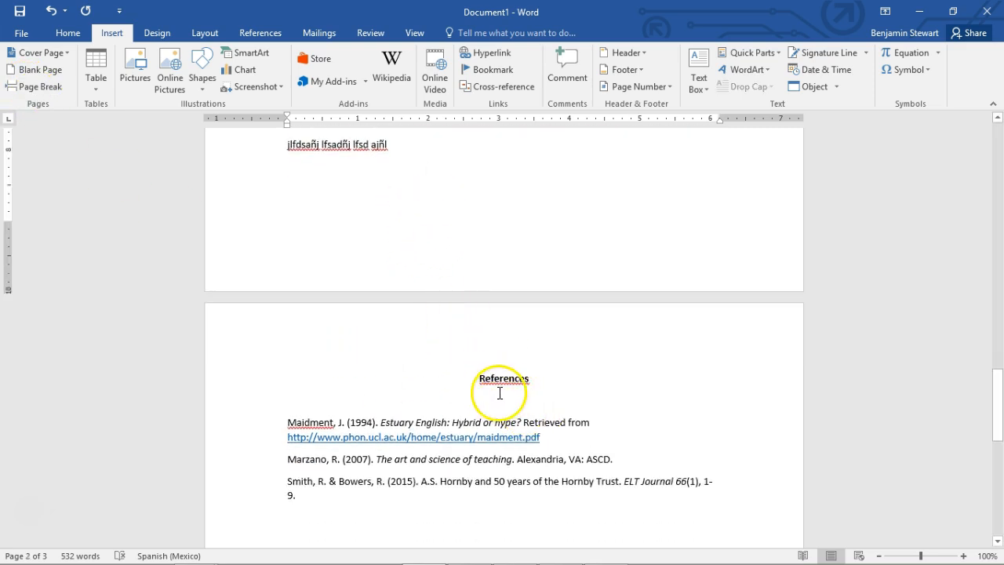
scroll(496, 310, "down", 3)
scroll(495, 309, "down", 2)
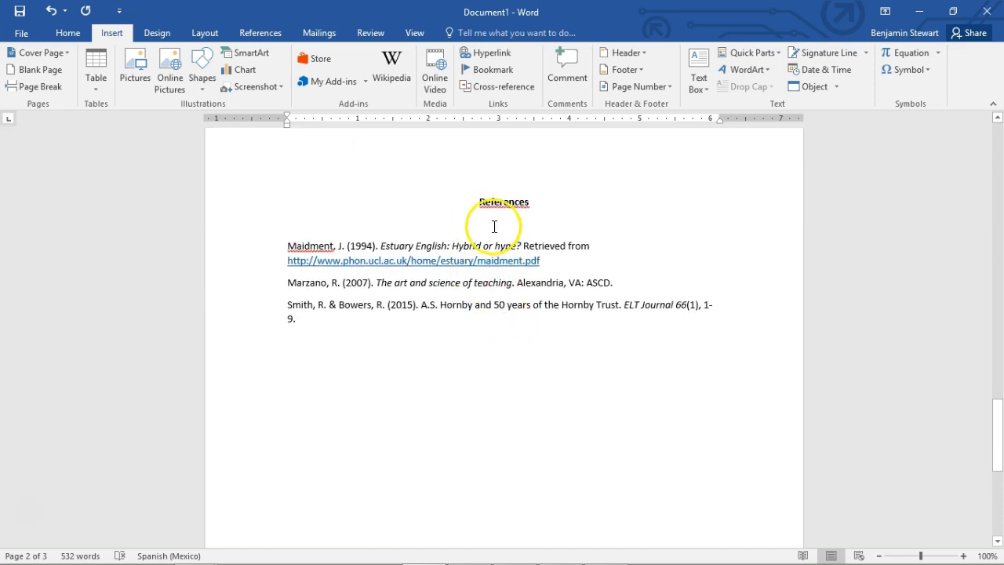
left_click(463, 226)
left_click_drag(276, 238, 403, 352)
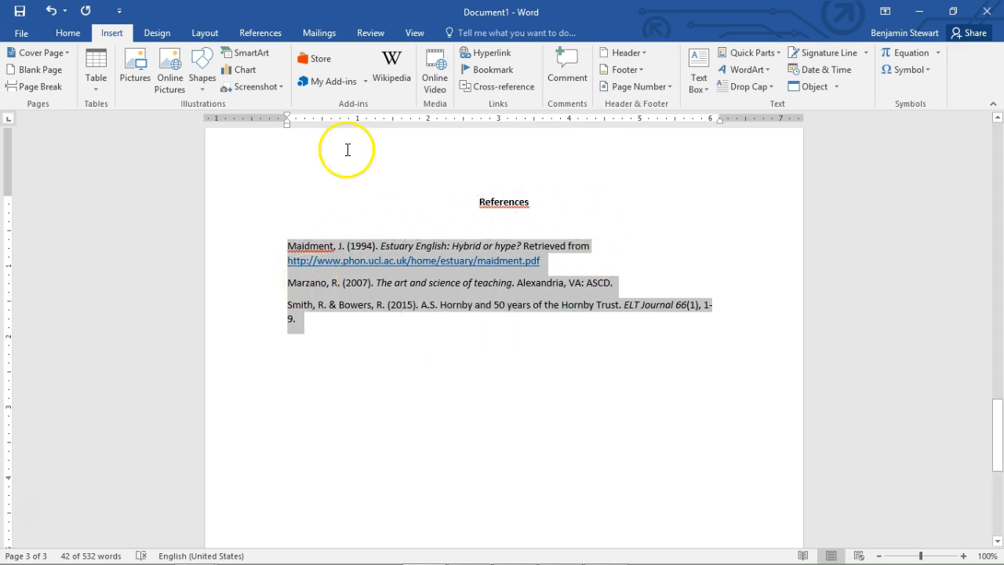
left_click(69, 33)
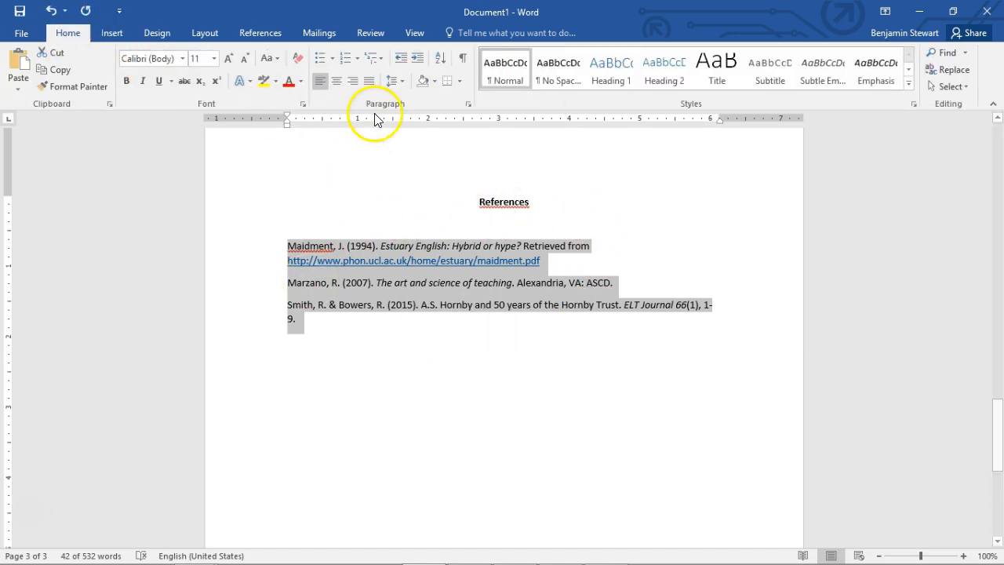
left_click(395, 82)
left_click(411, 100)
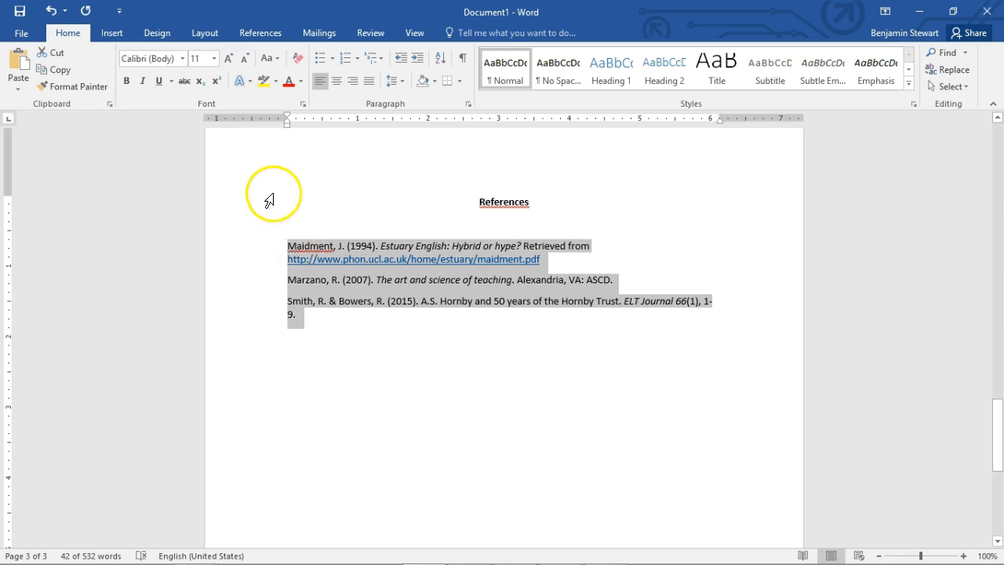
Give the selected reference entries a 0.5-inch hanging indent
mouse_move(287, 127)
left_mouse_down()
mouse_move(328, 128)
mouse_move(321, 115)
mouse_move(288, 118)
left_mouse_up()
scroll(439, 255, "up", 3)
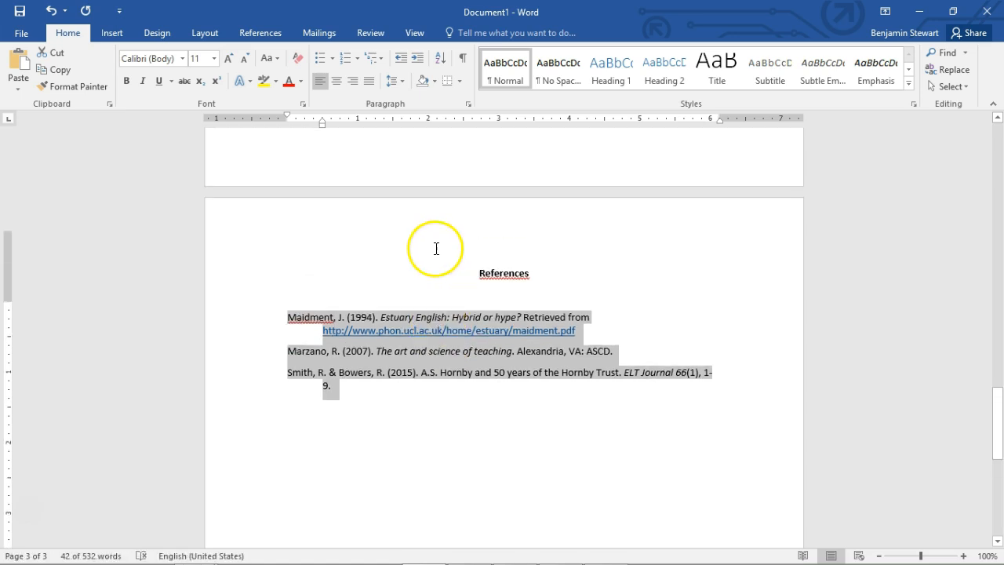
scroll(431, 235, "down", 3)
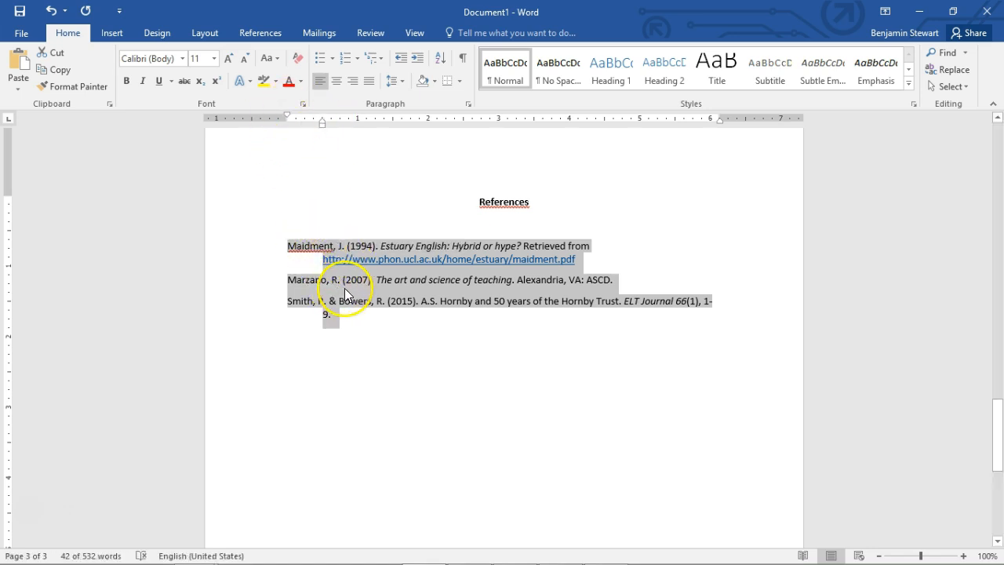
Set the paragraph spacing after the three reference entries to 0 pt
left_click(344, 288)
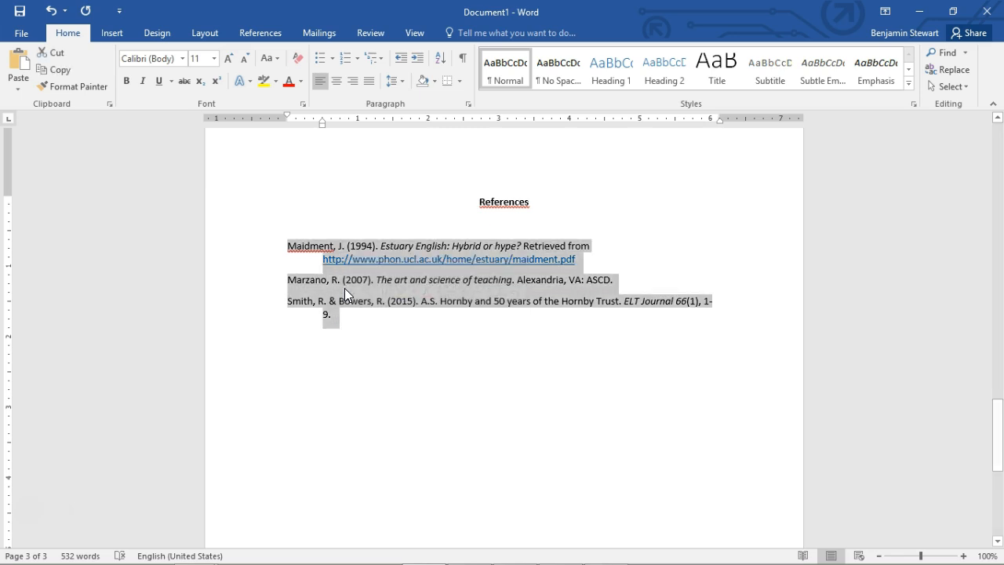
key("alt+h")
key("k")
key("Down")
key("Down")
key("Down")
key("Down")
key("Down")
key("Down")
key("Return")
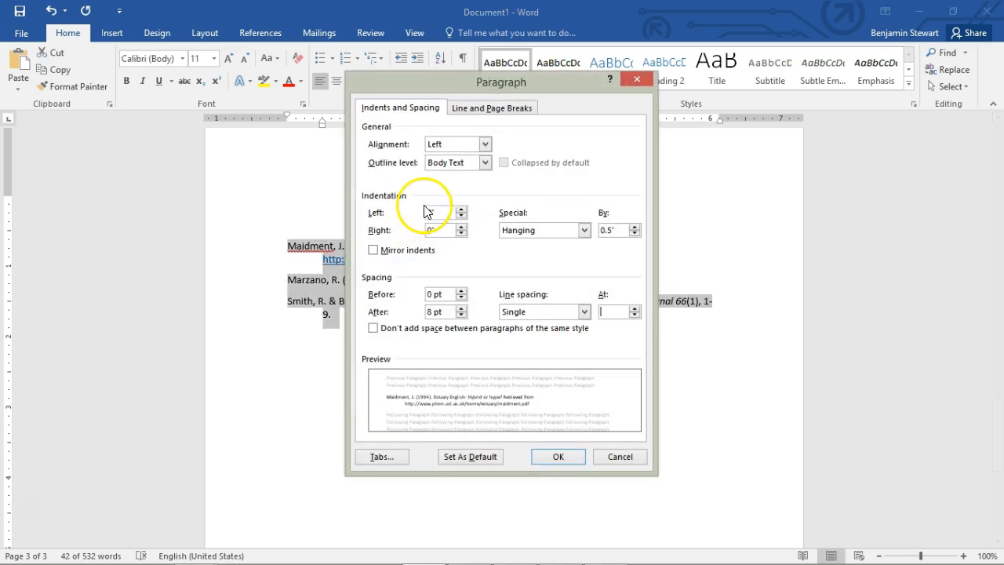
left_click_drag(450, 310, 362, 302)
type("0")
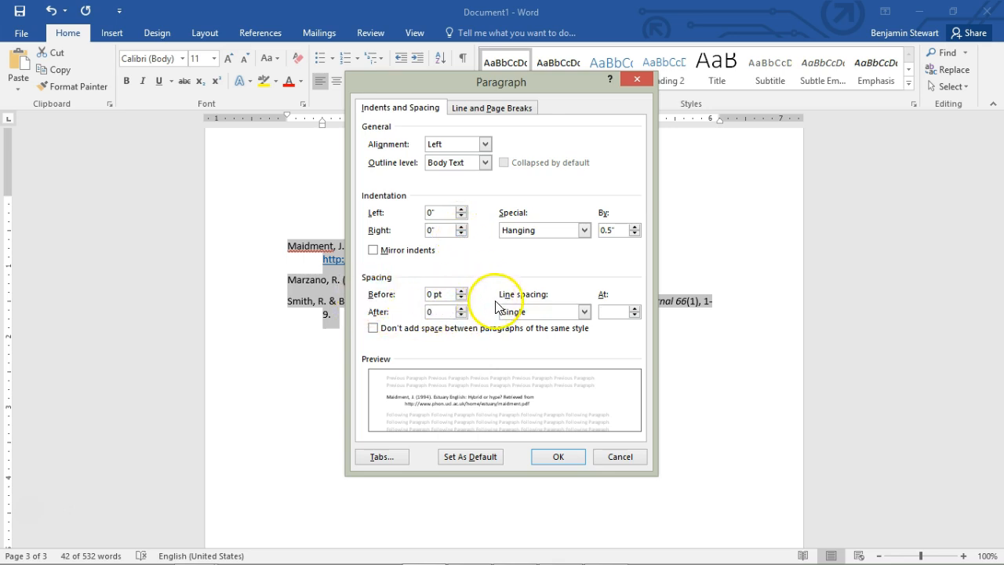
Apply Single line spacing to the reference entries and suppress added space between paragraphs of the same style
left_click(535, 314)
left_click(536, 325)
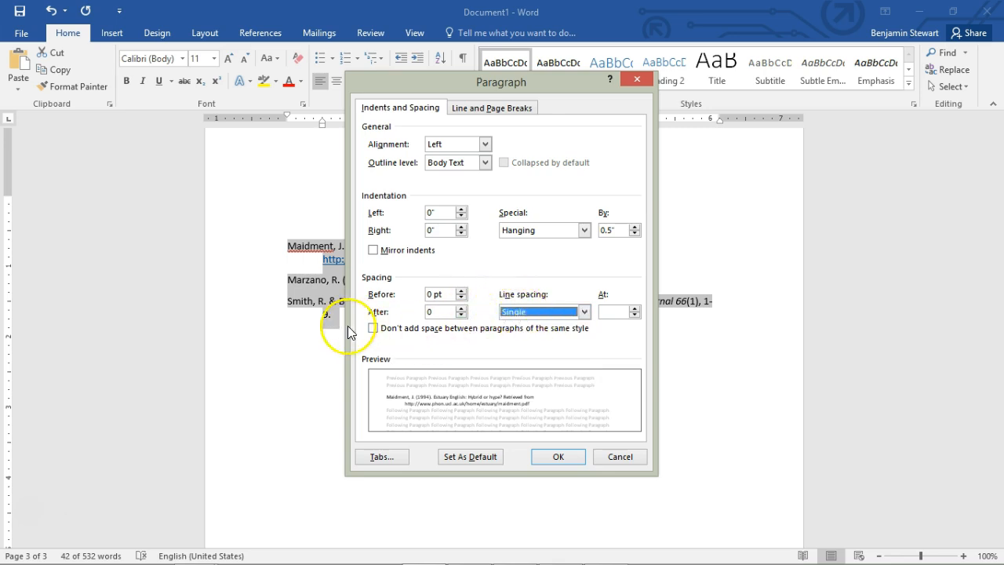
left_click(373, 329)
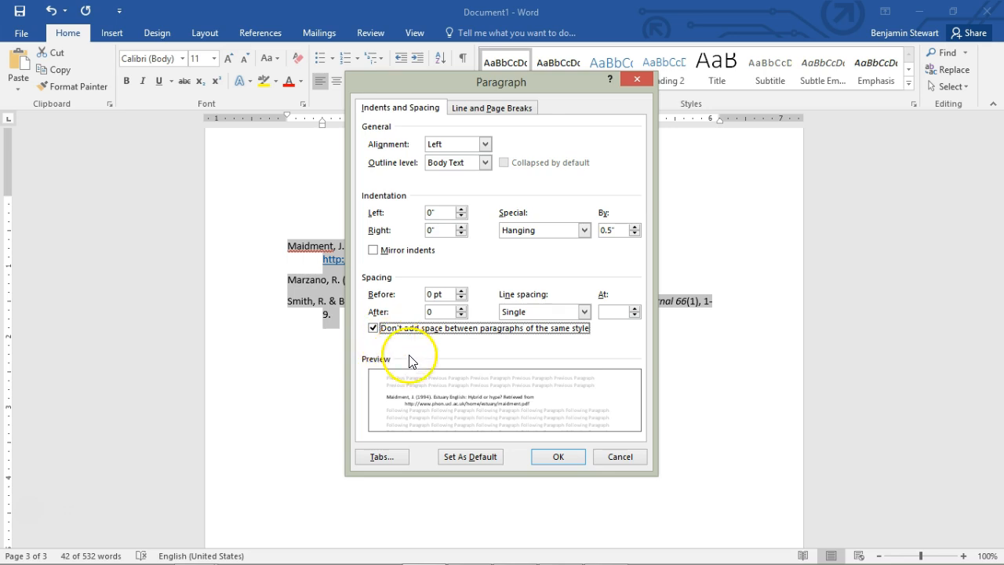
left_click(554, 458)
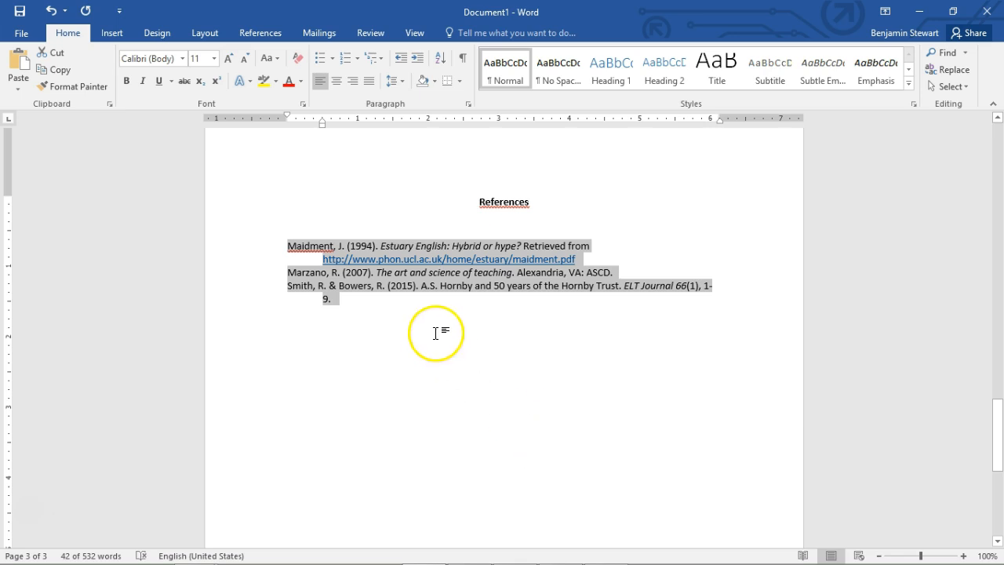
Insert an empty line after the first and second reference entries to separate the three entries
left_click(578, 259)
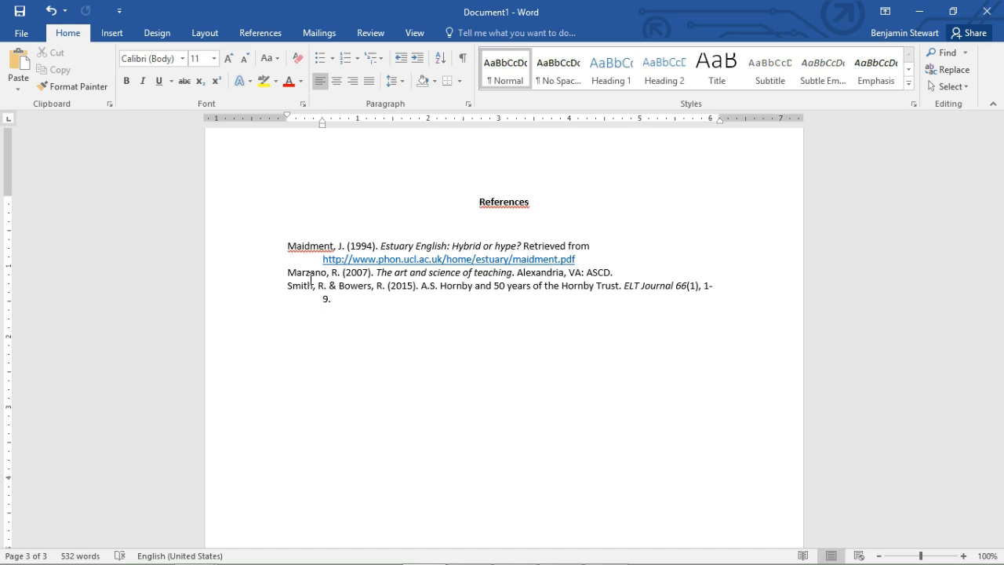
key("Return")
left_click(610, 276)
key("Return")
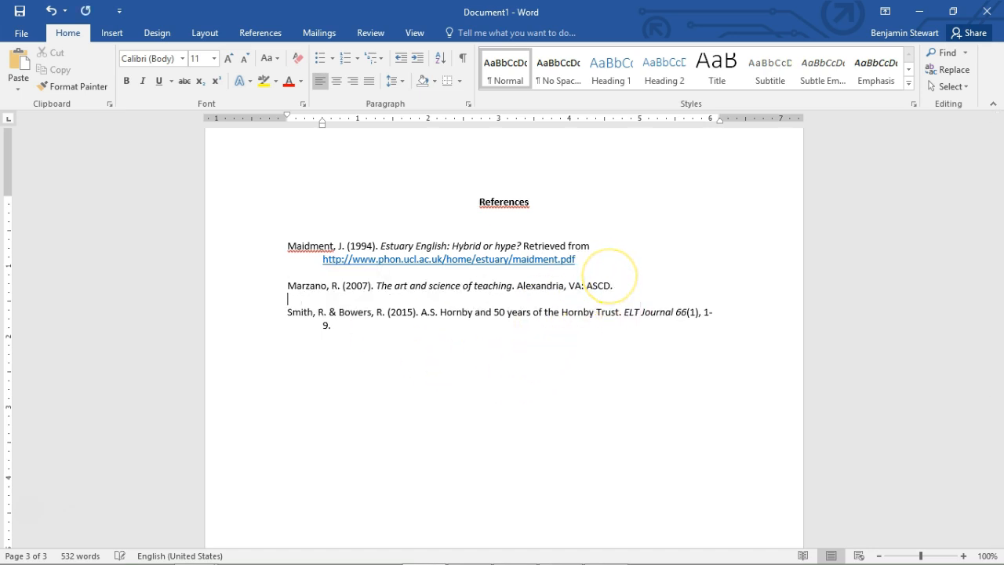
Format the References heading and all entries with 0 pt spacing after, Single line spacing and no added space between same-style paragraphs
left_click(458, 222)
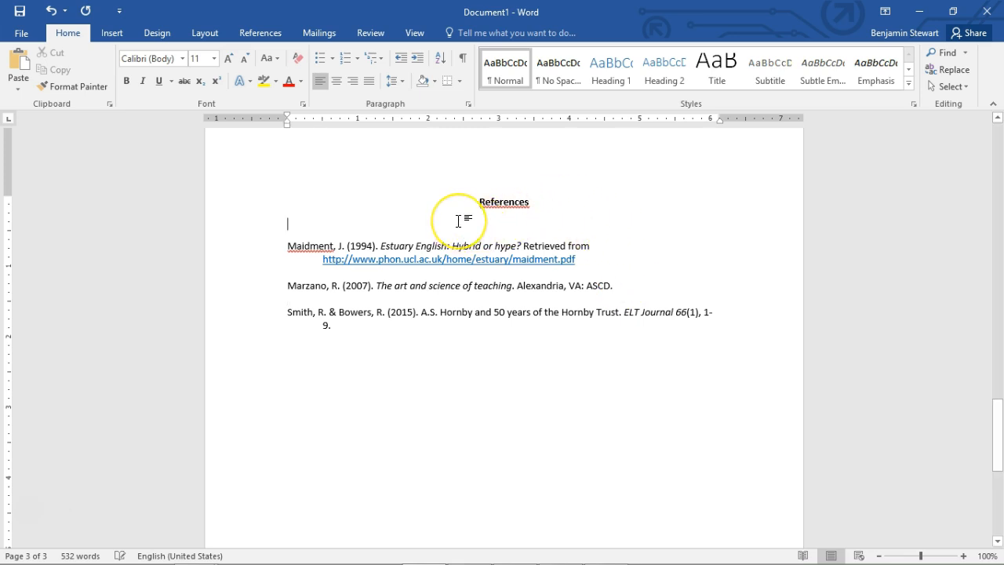
left_click(474, 202)
left_click_drag(479, 201, 579, 327)
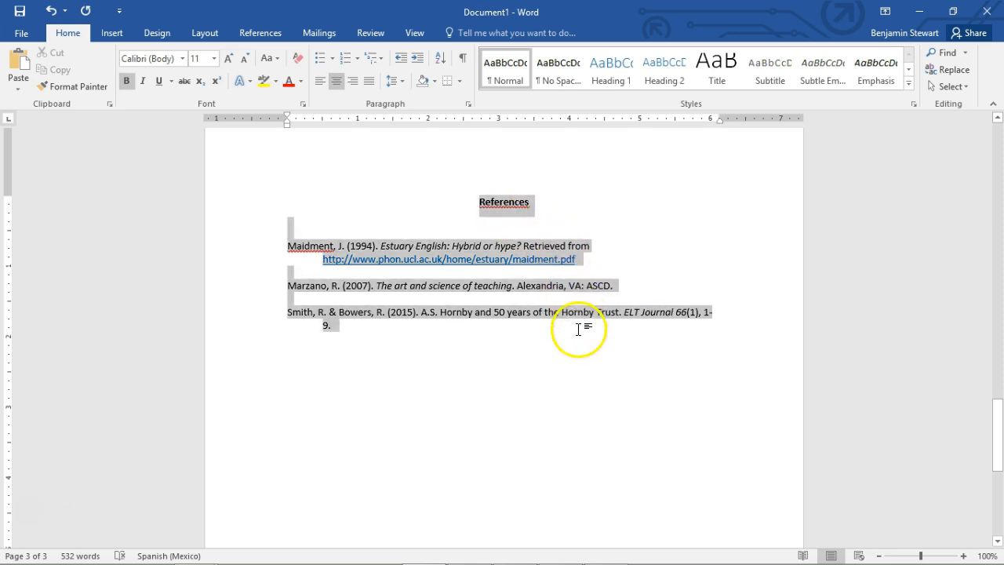
left_click(400, 88)
left_click(433, 206)
left_click(437, 312)
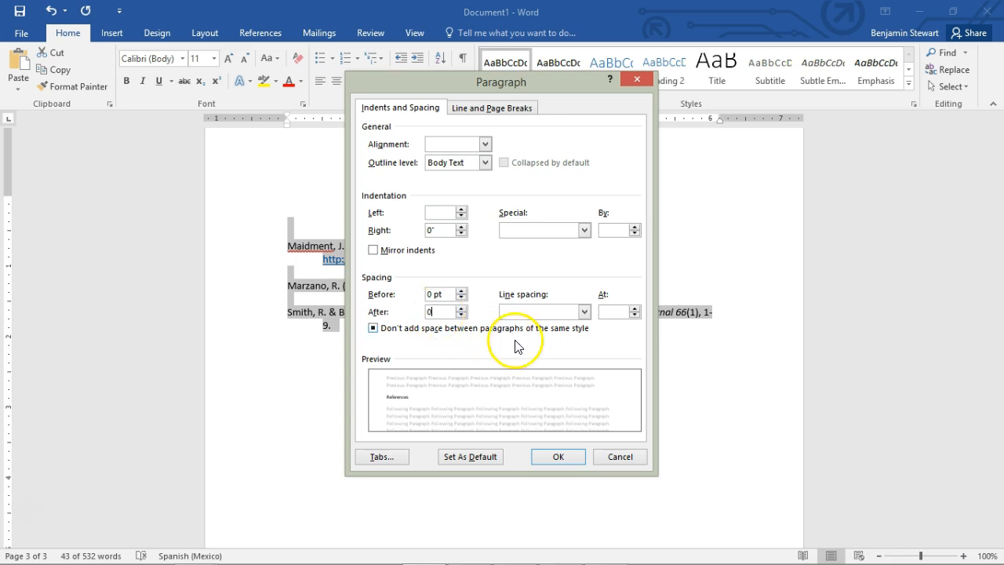
type("0")
left_click(542, 312)
left_click(538, 323)
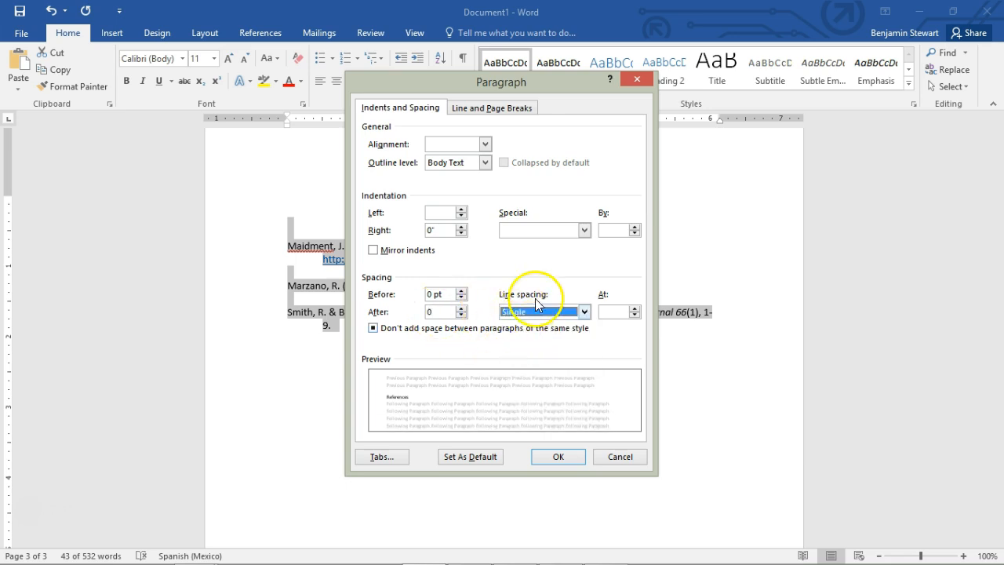
left_click(374, 328)
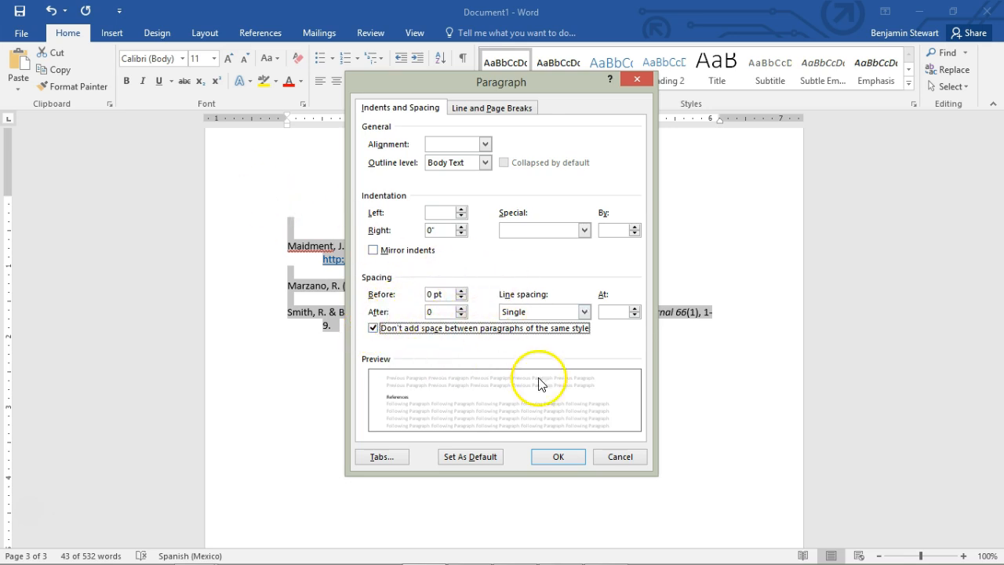
left_click(562, 458)
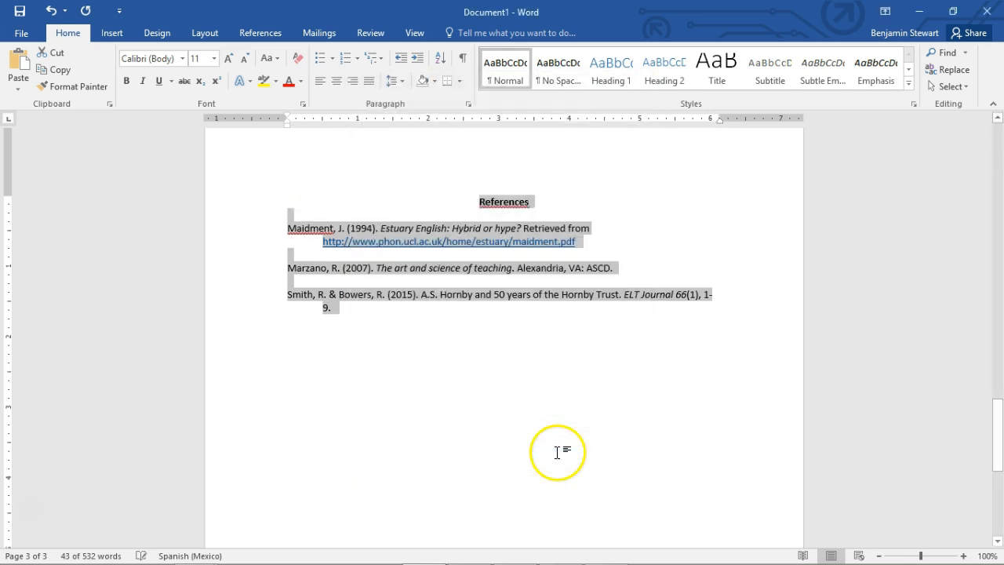
Try a 0.5-inch first-line indent on the References heading, and return it to zero
left_click(543, 205)
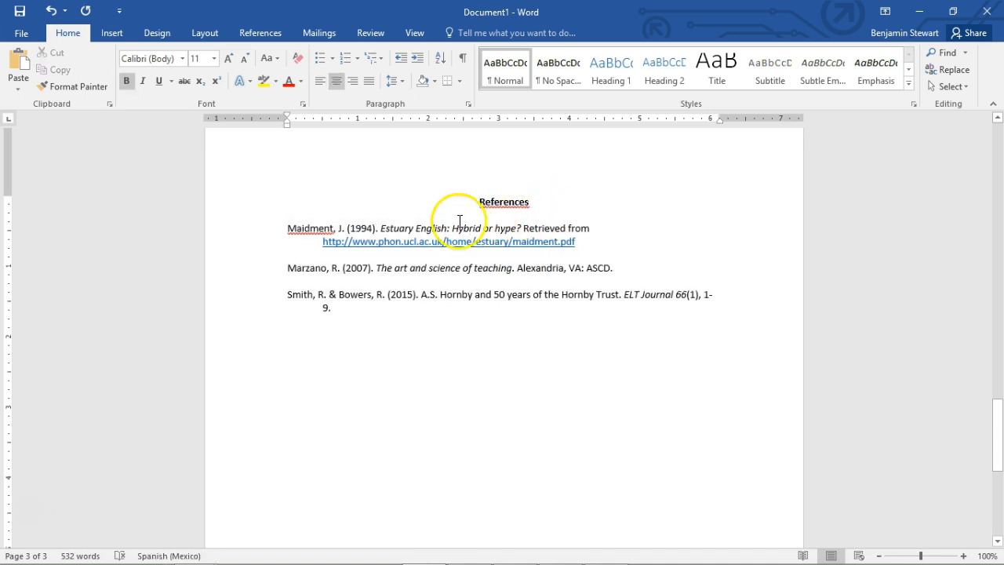
left_click(469, 206)
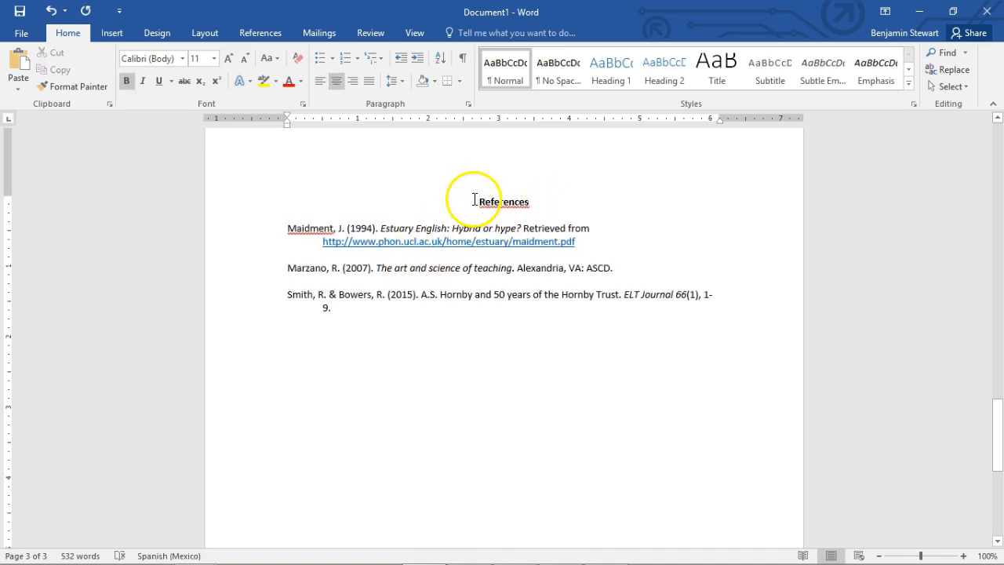
left_click_drag(286, 120, 323, 126)
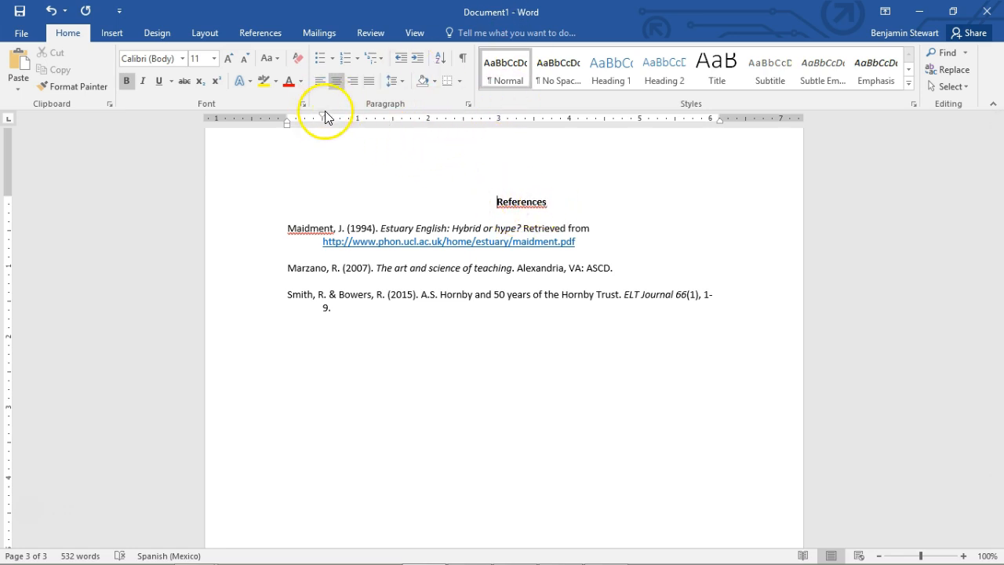
left_click_drag(323, 120, 288, 120)
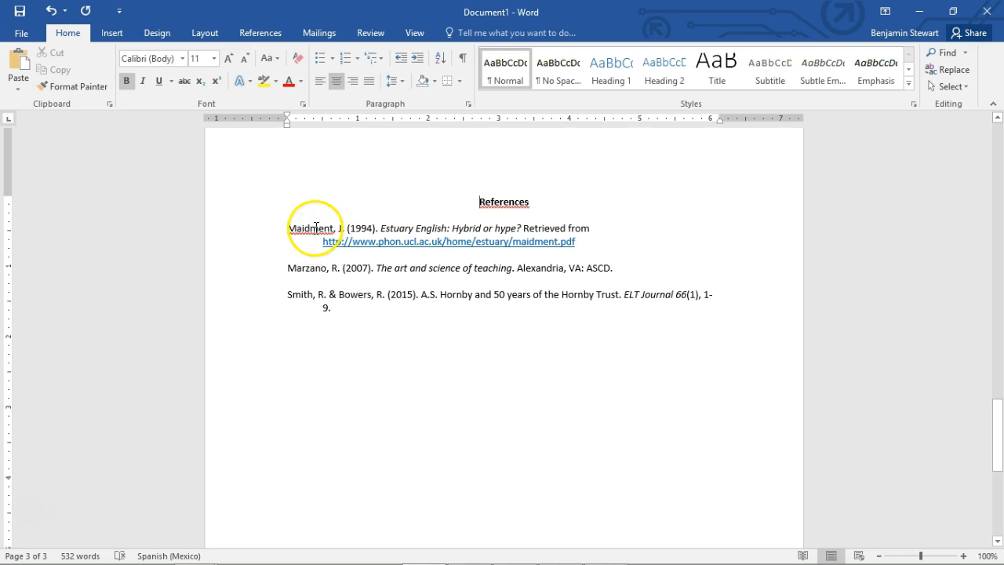
Examine the author, year, italic title and punctuation in the first two reference entries
left_click_drag(287, 228, 578, 243)
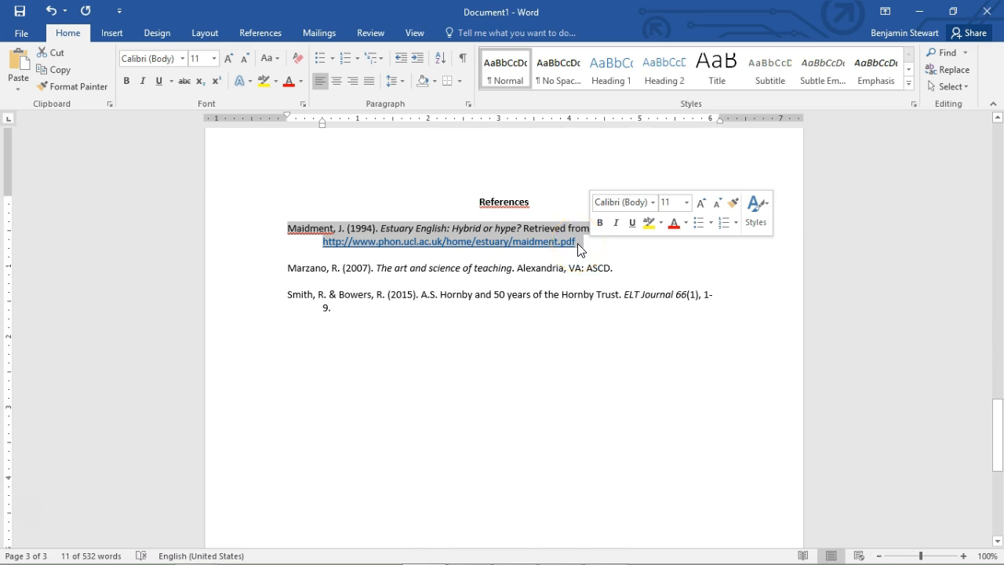
left_click(308, 228)
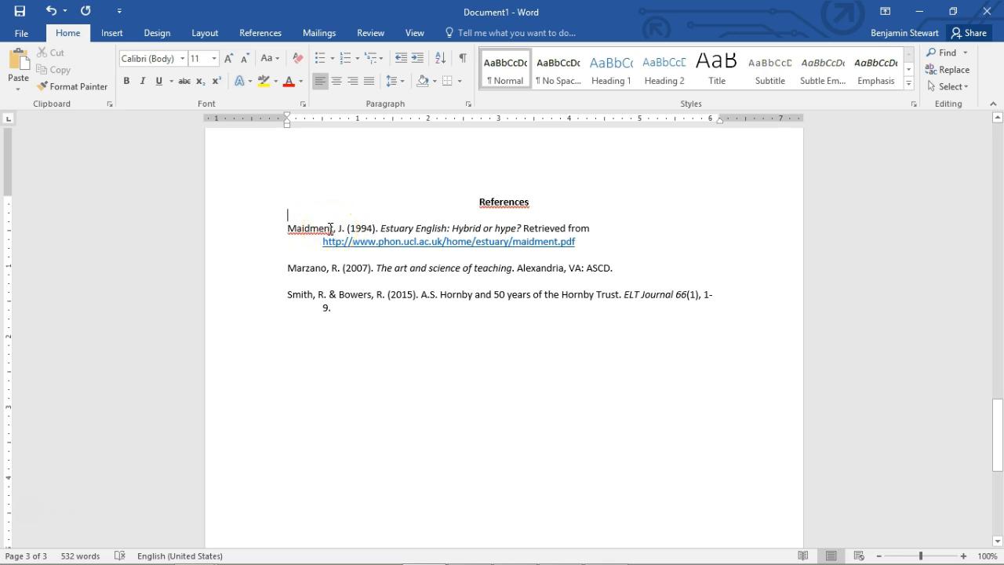
key("Up")
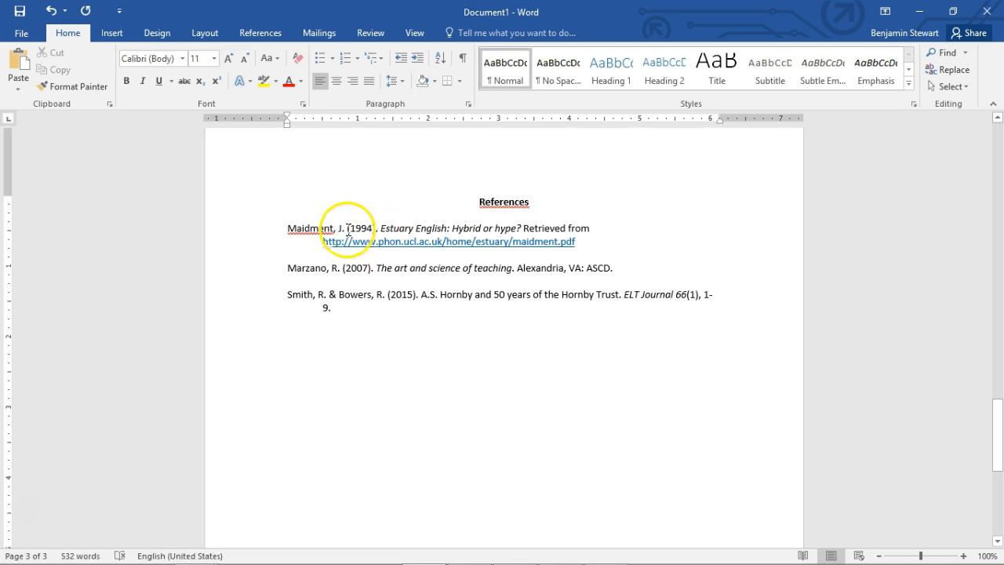
left_click_drag(347, 228, 381, 233)
left_click(376, 229)
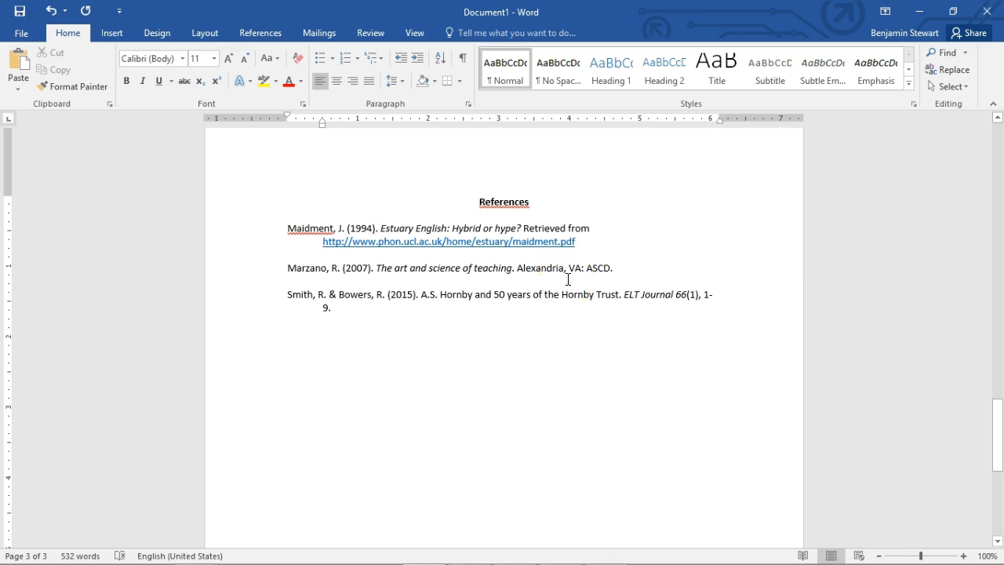
left_click_drag(377, 228, 516, 233)
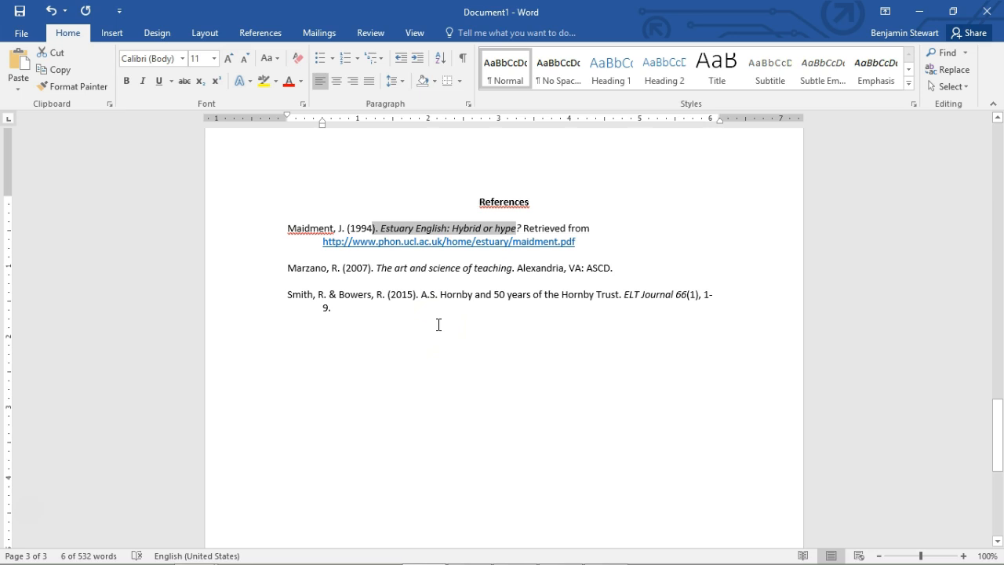
left_click(449, 229)
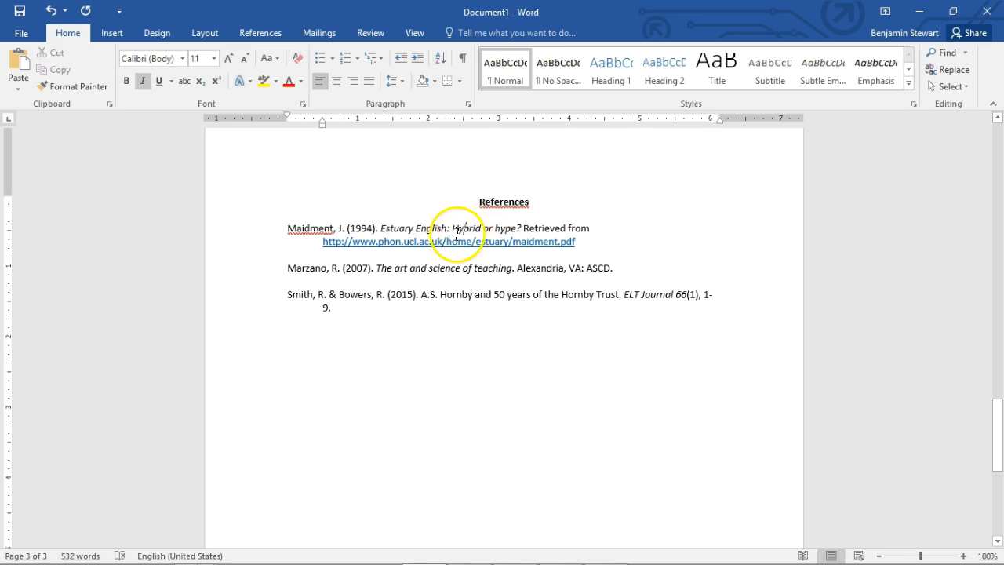
type(":")
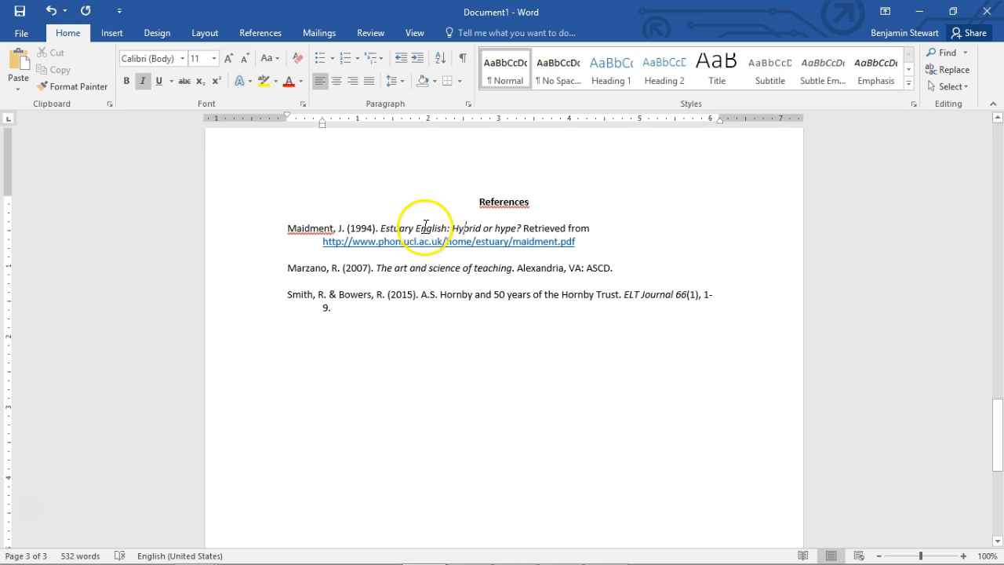
left_click_drag(287, 268, 595, 280)
left_click(375, 267)
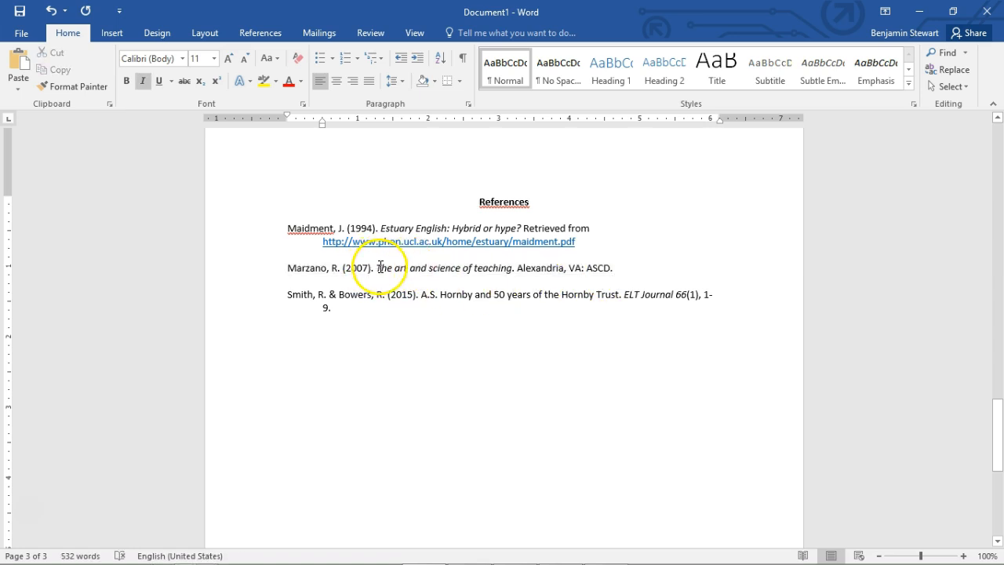
left_click_drag(389, 265, 512, 274)
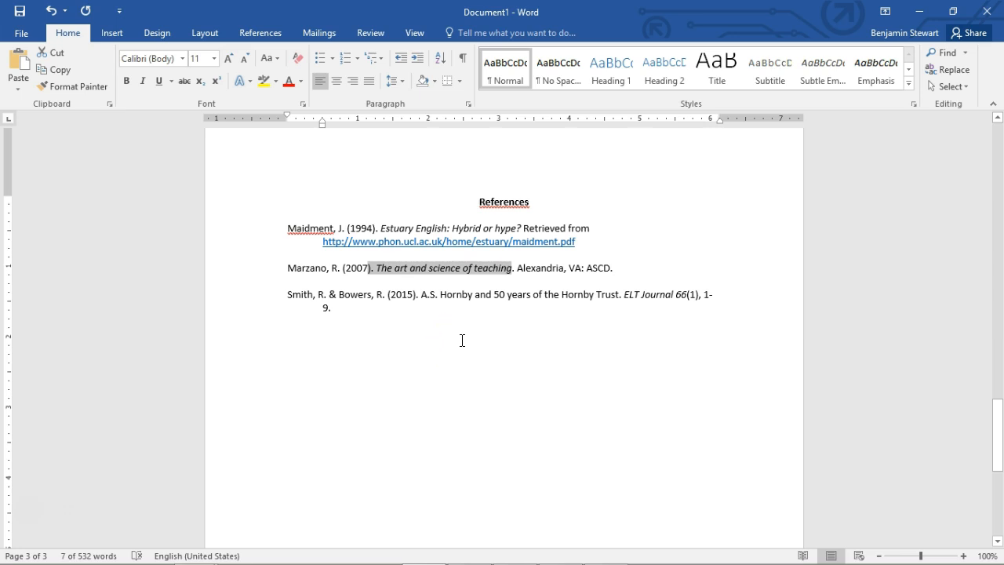
left_click(453, 275)
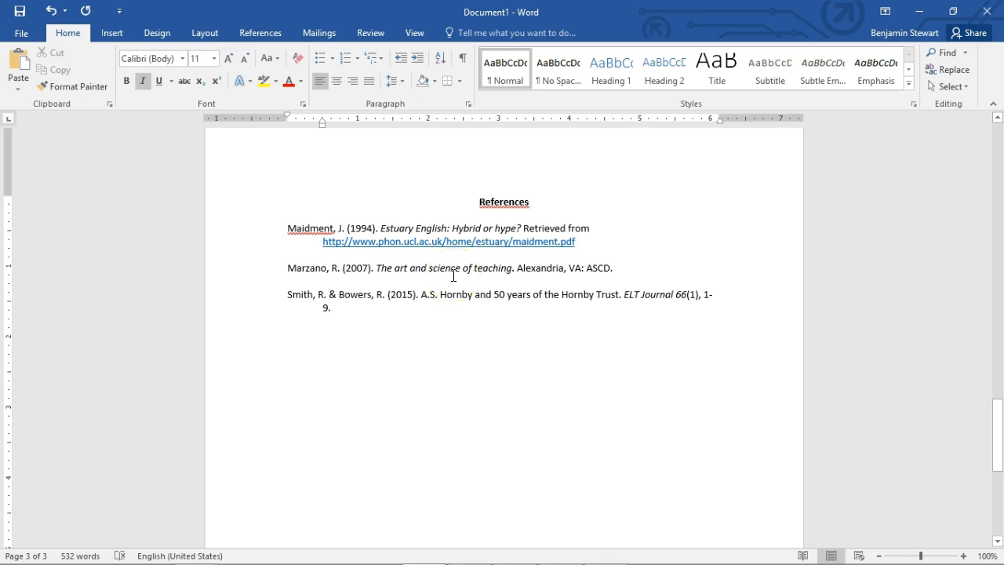
Examine the author, year, italic title, place of publication and publisher in the second reference entry
left_click(301, 268)
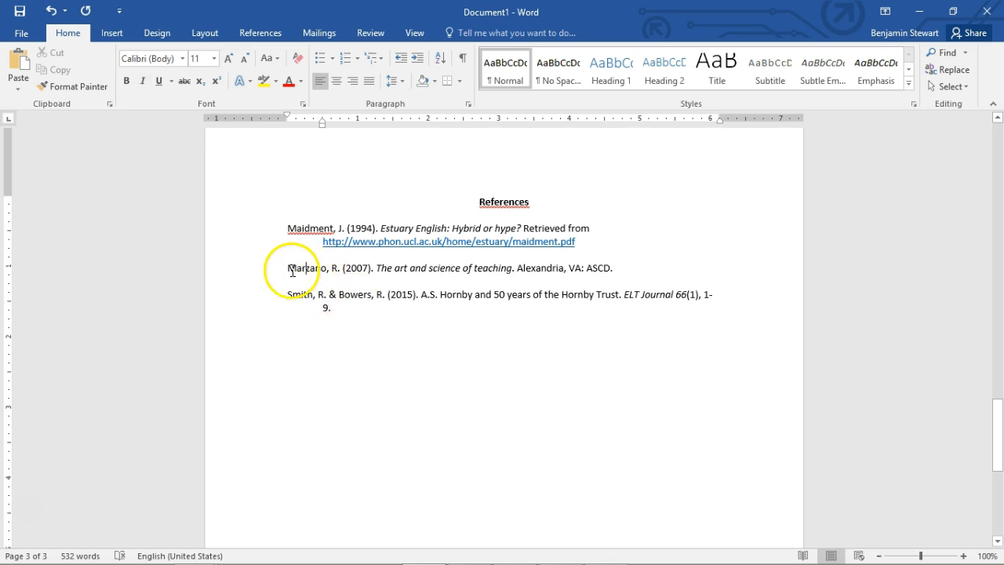
left_click(351, 267)
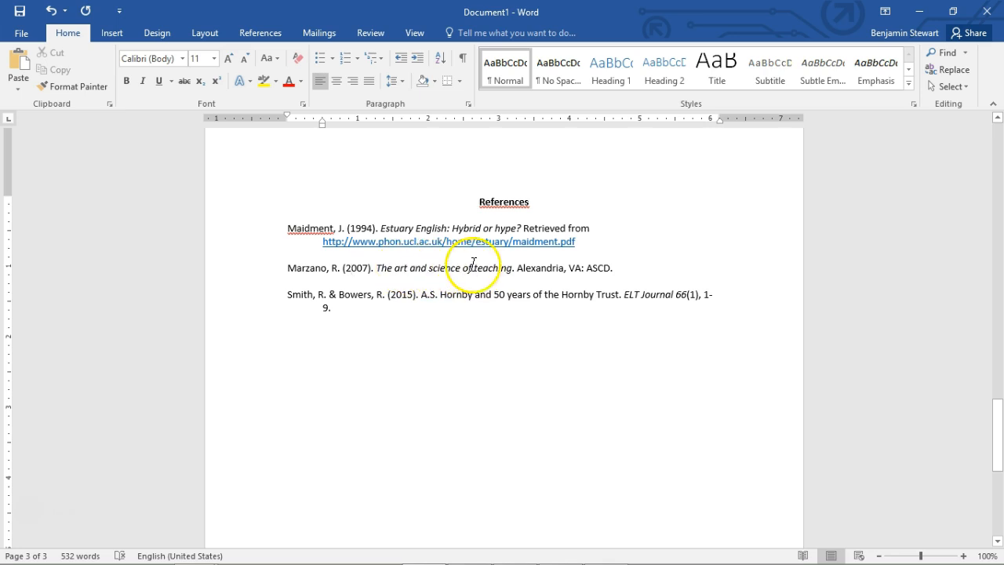
left_click(537, 269)
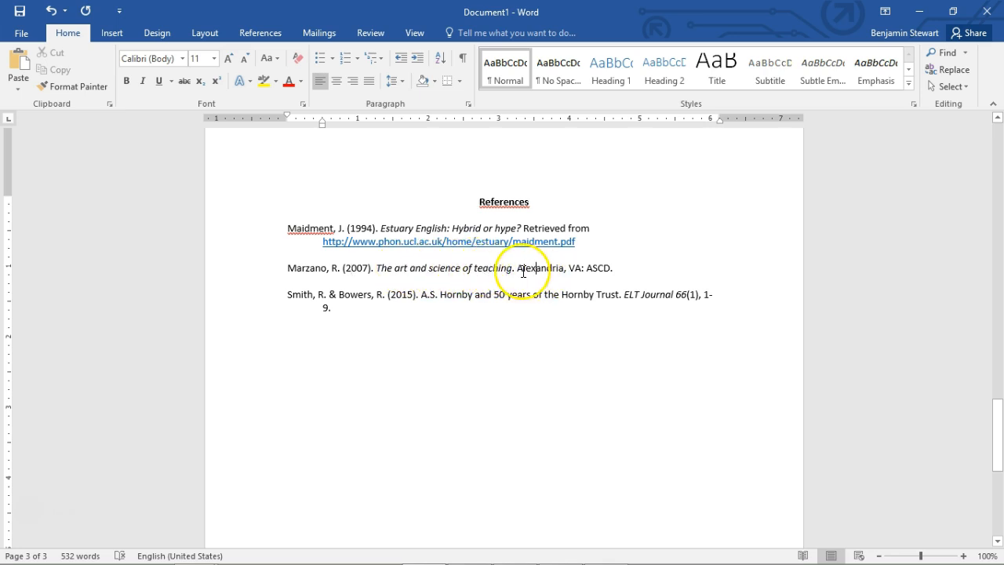
left_click_drag(519, 269, 573, 272)
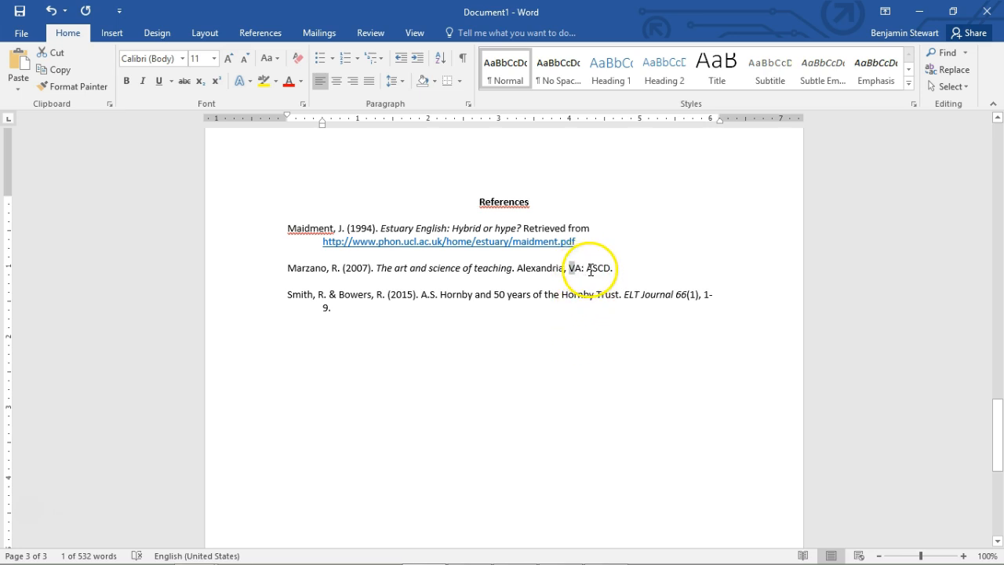
left_click_drag(593, 270, 633, 261)
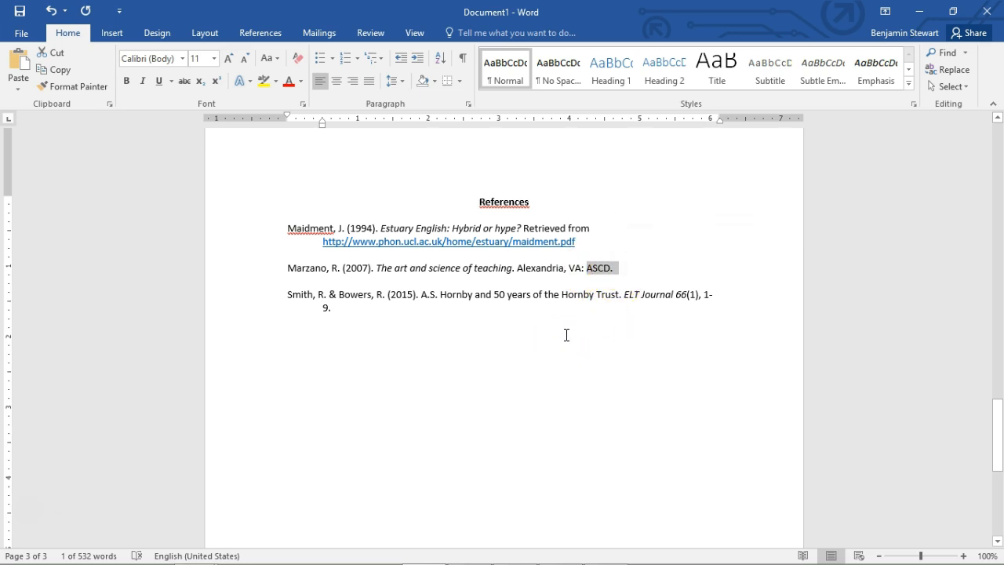
left_click(622, 272)
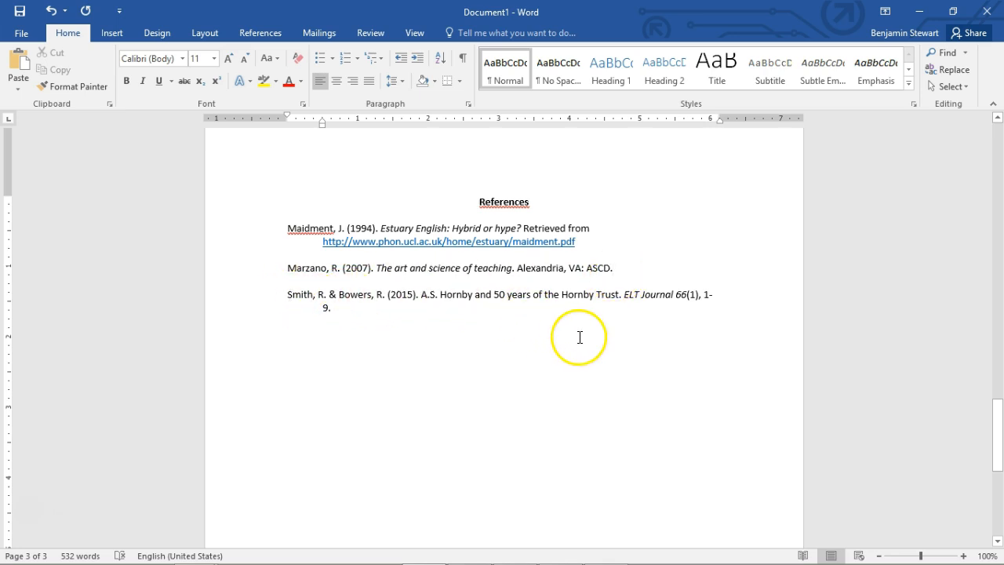
Examine the two authors, the year and the non-italic article title in the third reference entry
double_click(297, 295)
left_click_drag(324, 287, 385, 295)
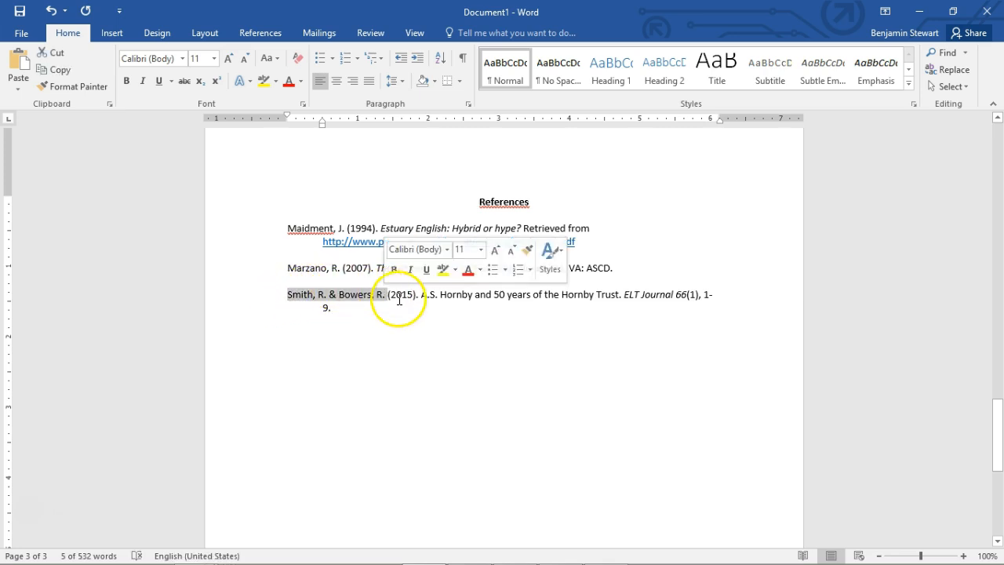
left_click(400, 295)
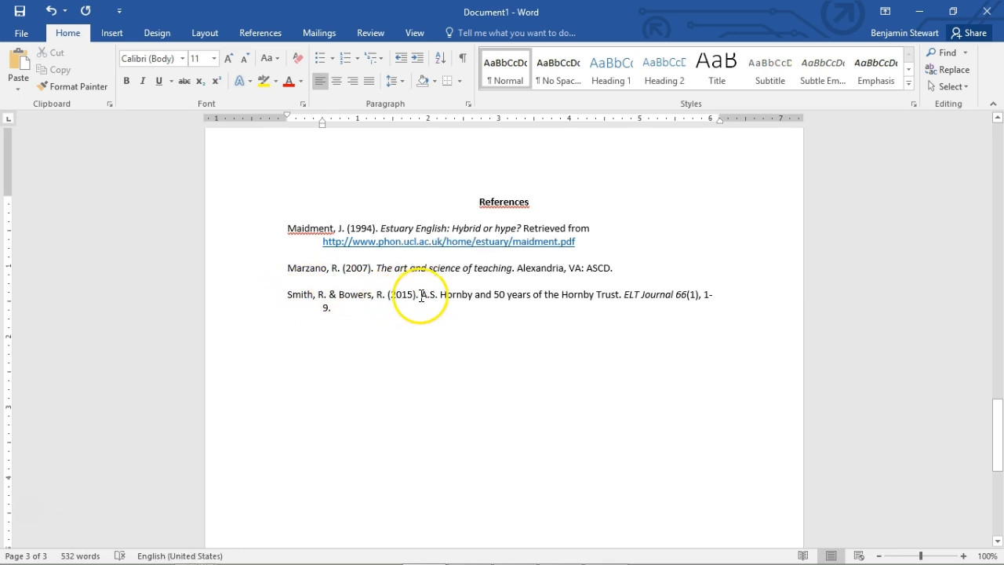
left_click_drag(422, 295, 620, 296)
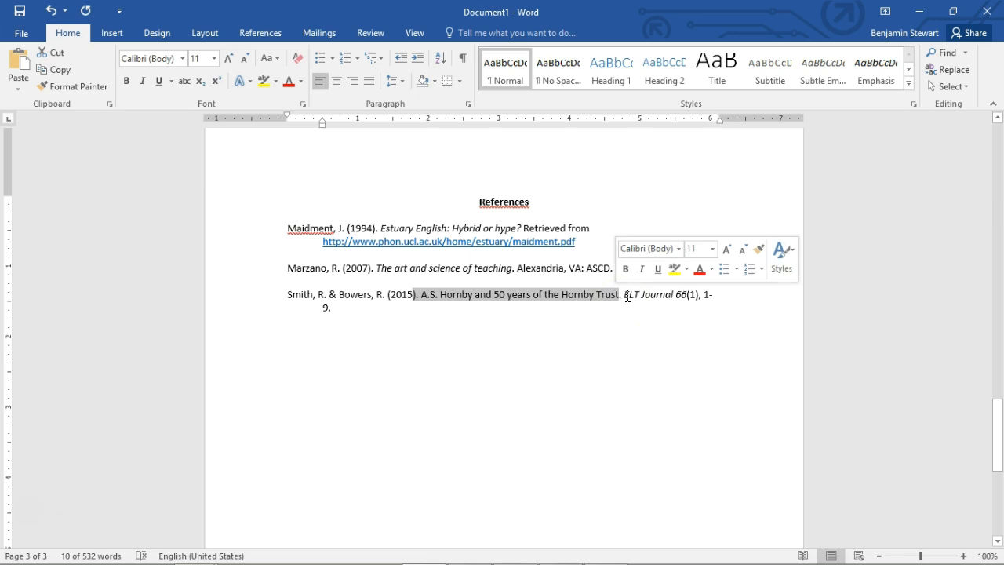
Examine the italic journal title and volume, the issue number in parentheses and the page range in the third reference entry
left_click_drag(627, 294, 698, 294)
left_click(688, 294)
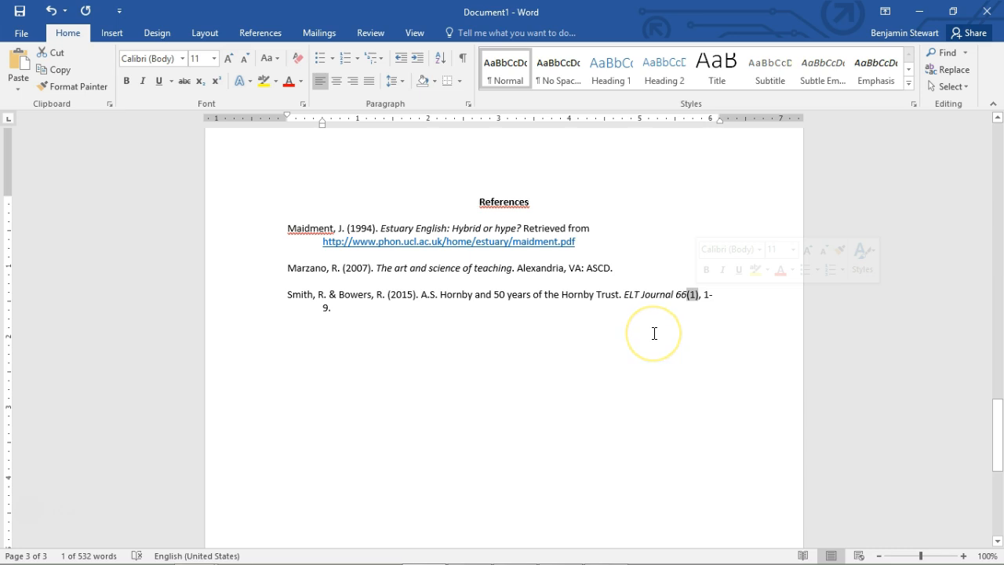
left_click(704, 322)
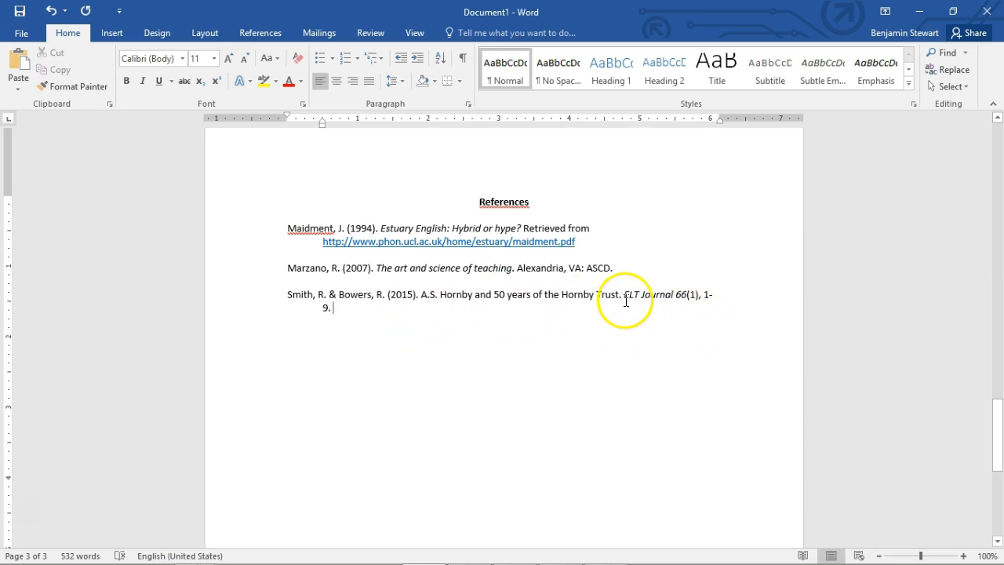
type(".")
left_click_drag(624, 296, 685, 299)
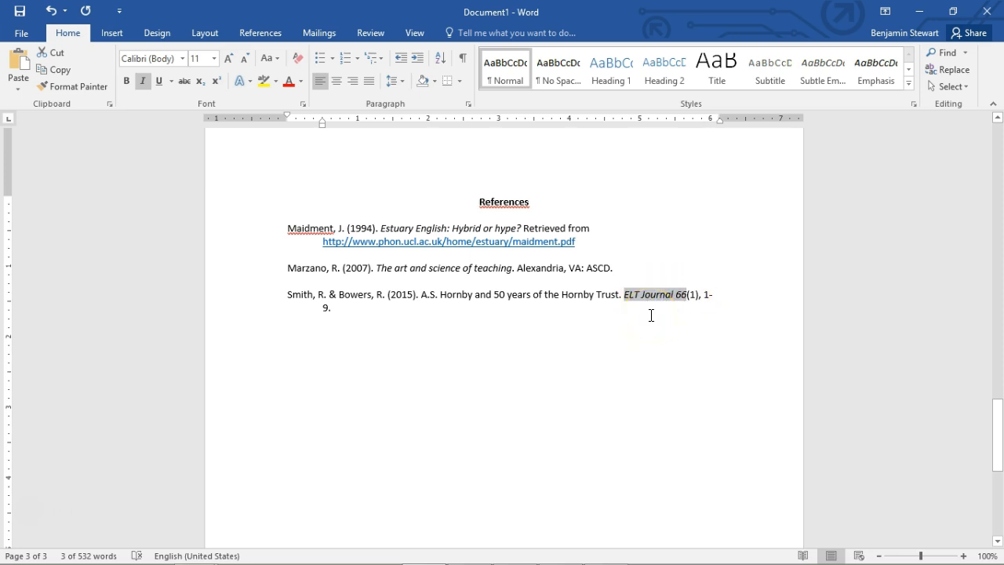
left_click(695, 312)
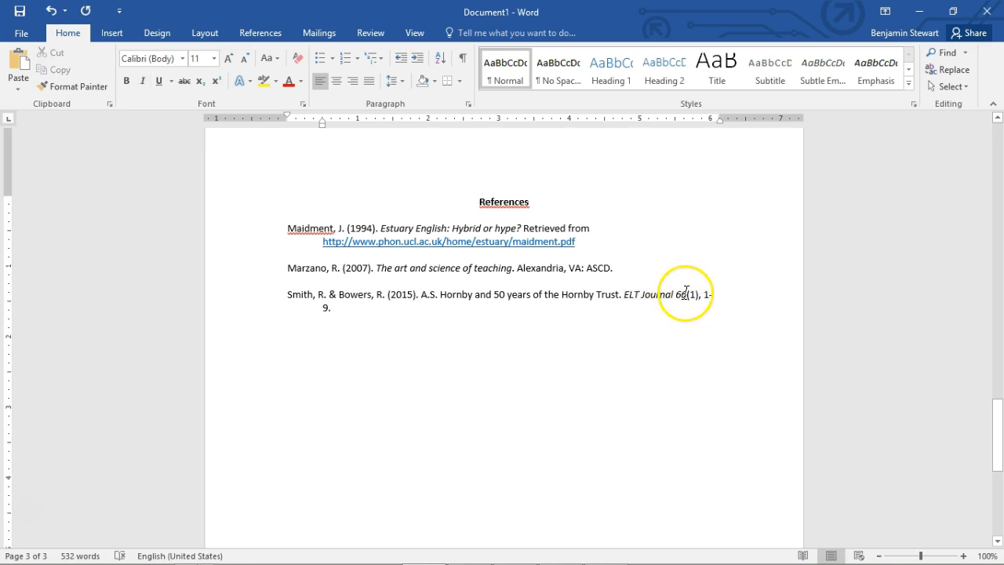
double_click(681, 295)
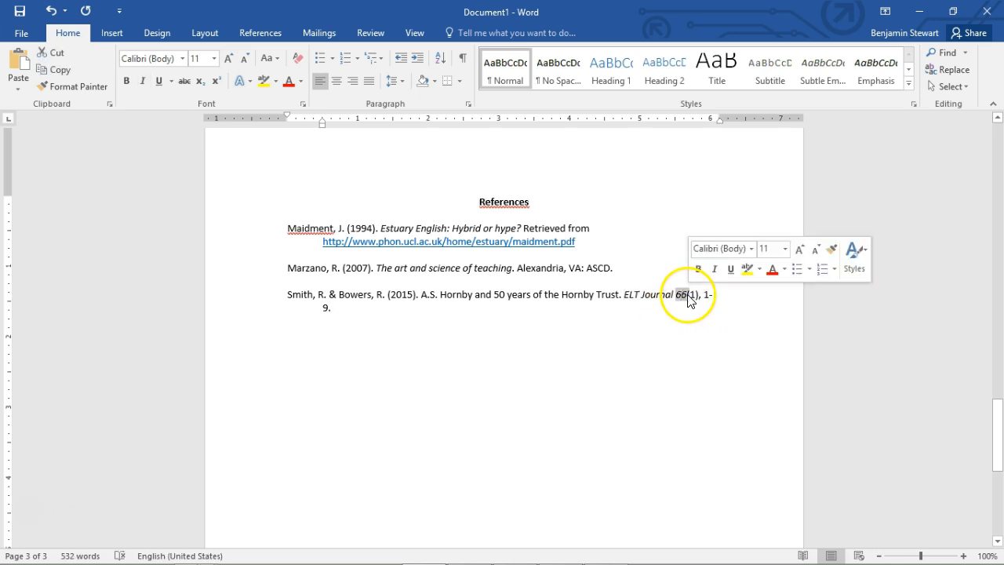
left_click(705, 320)
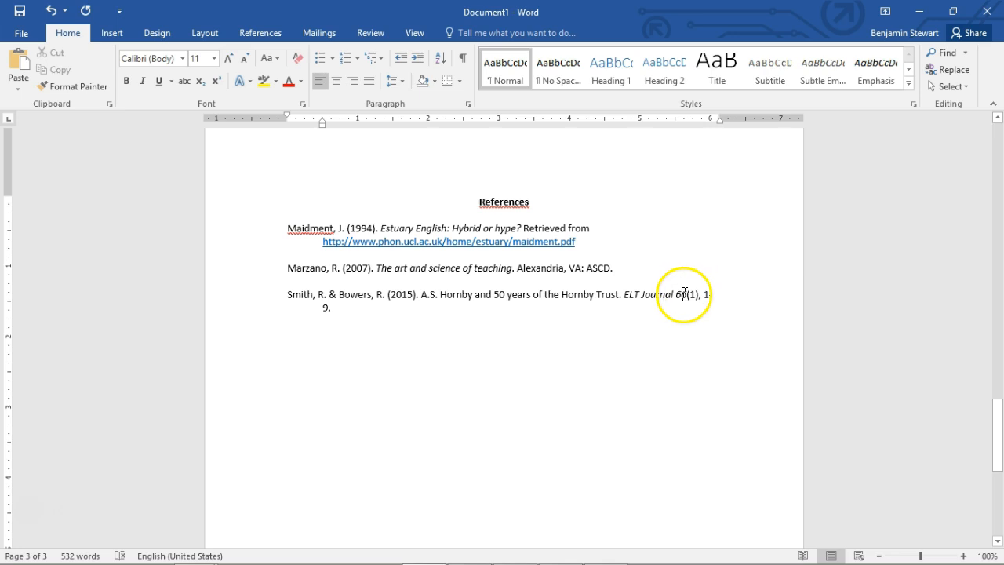
double_click(688, 295)
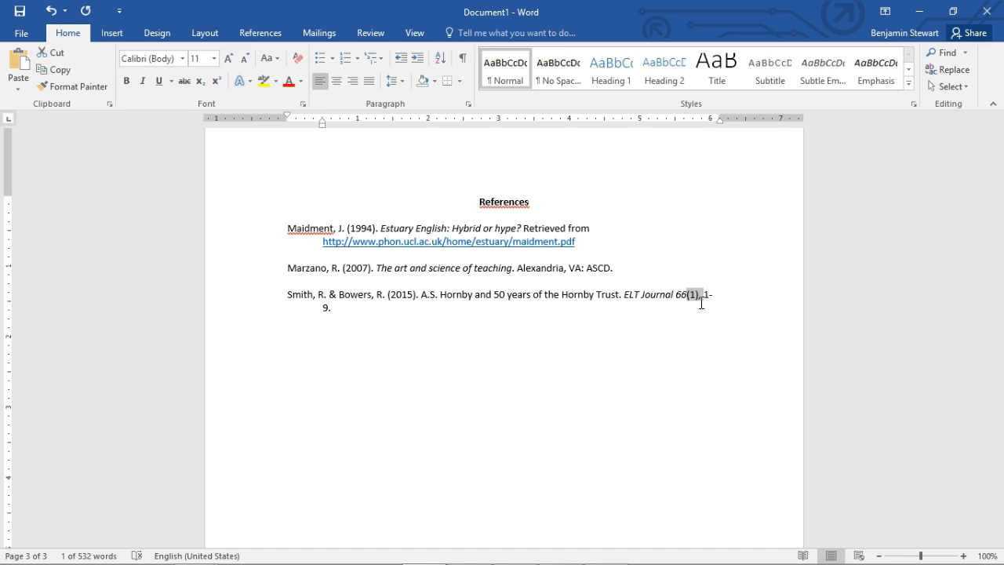
left_click(742, 305)
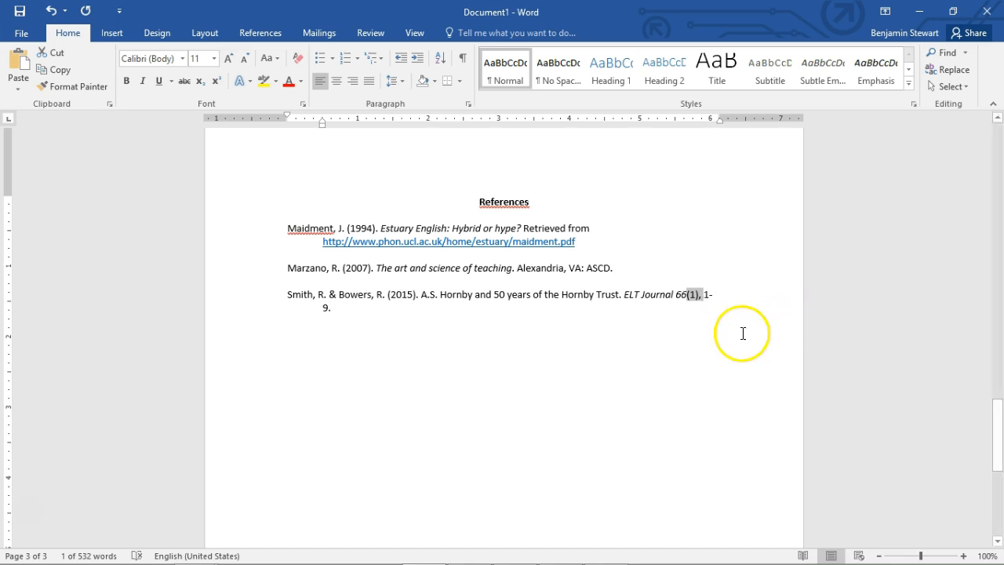
left_click_drag(706, 298, 327, 309)
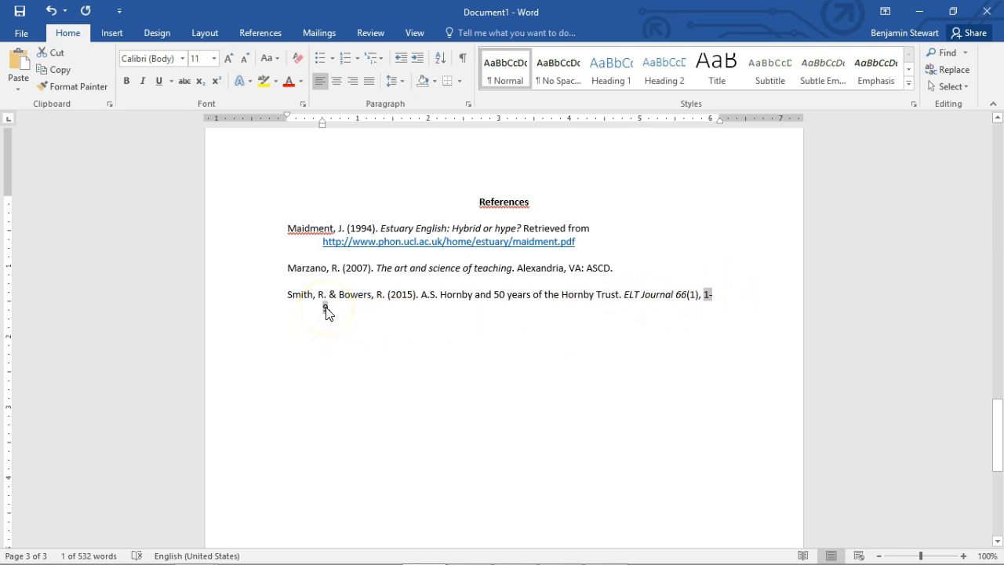
left_click(371, 306)
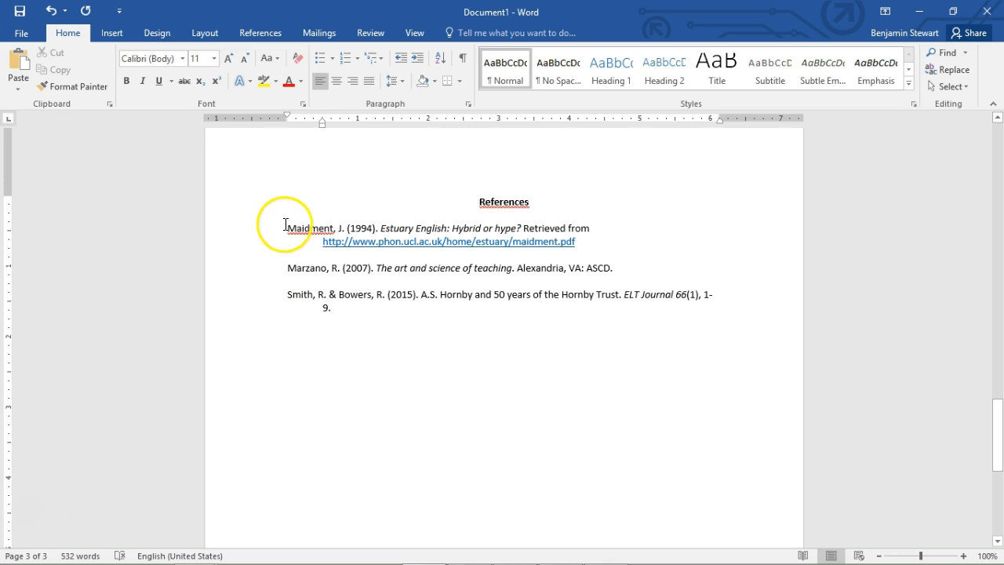
Check the order of the three reference entries by their first authors' surnames
left_click_drag(272, 234, 291, 303)
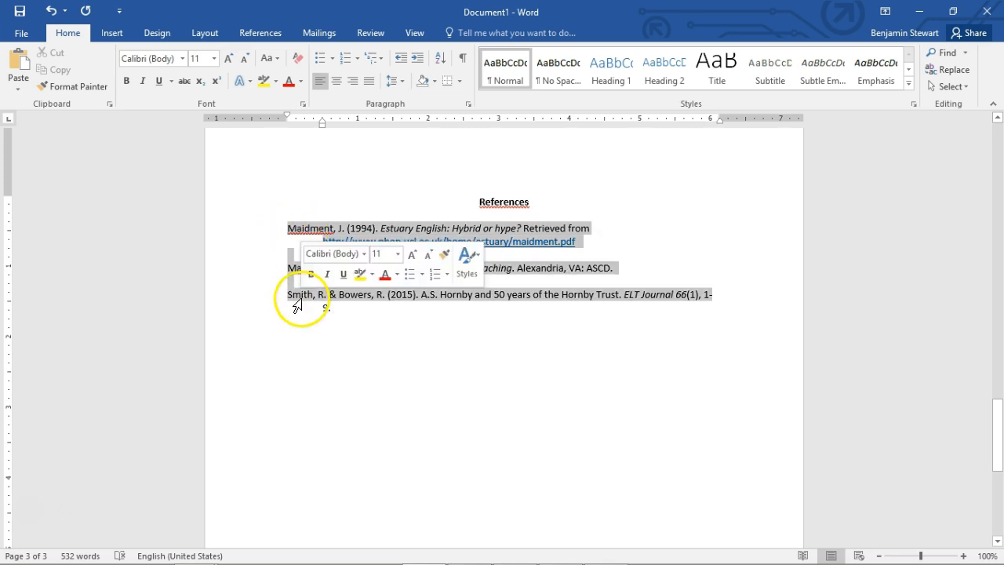
left_click(311, 240)
left_click_drag(288, 230, 288, 292)
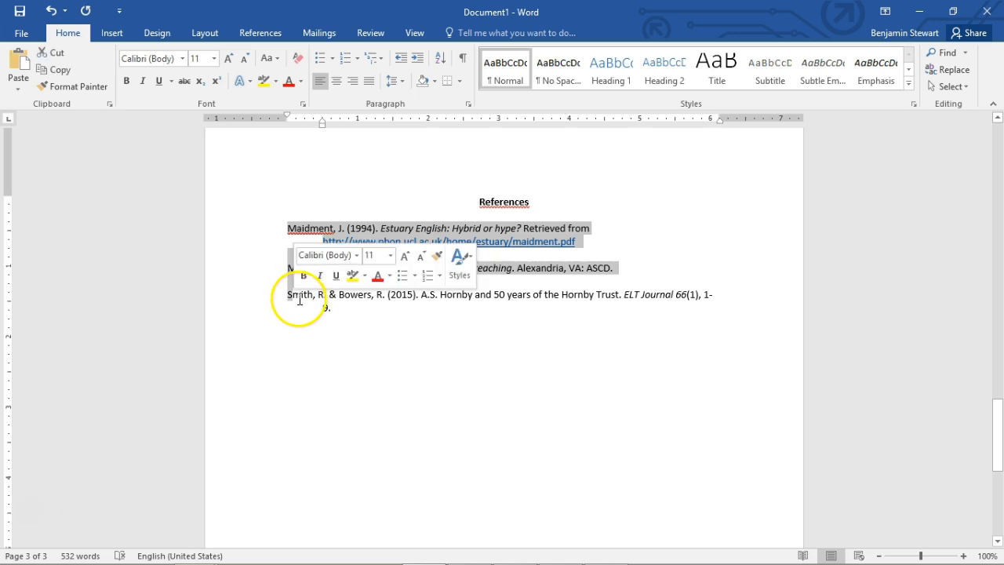
left_click(382, 323)
Review the whole document from the essay title through the double-spaced, indented paragraphs to the separate References page
scroll(386, 325, "up", 15)
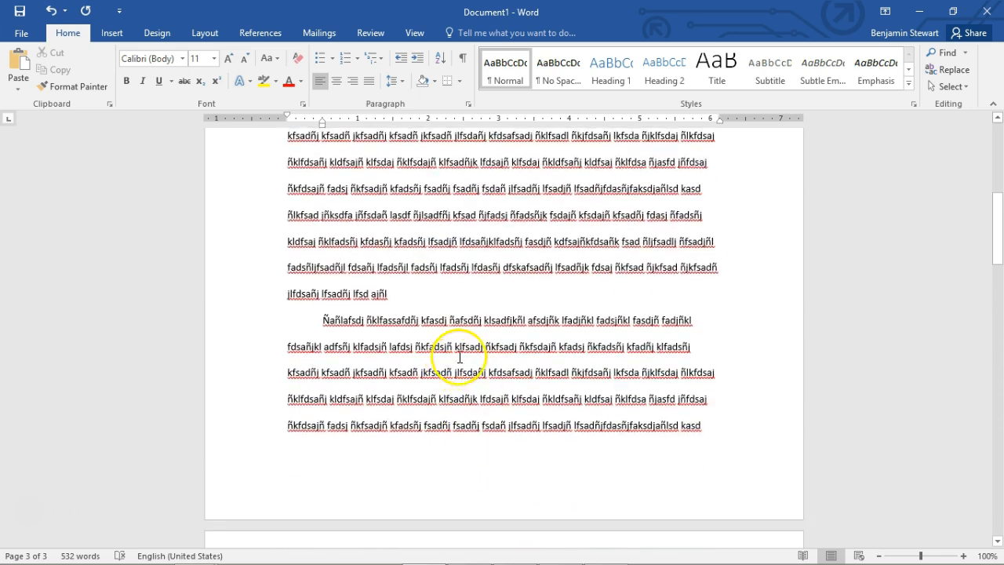
scroll(463, 353, "down", 5)
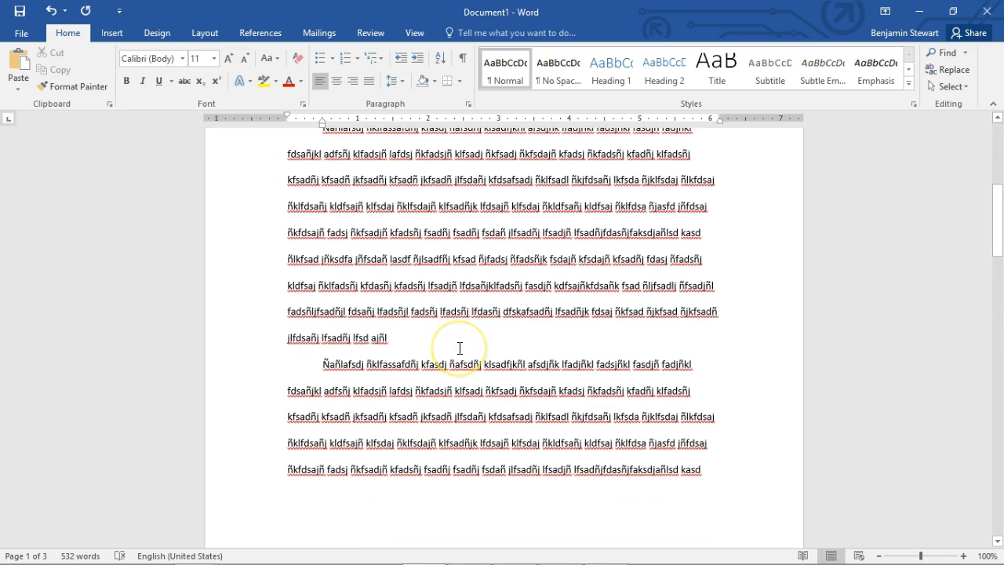
scroll(460, 348, "down", 6)
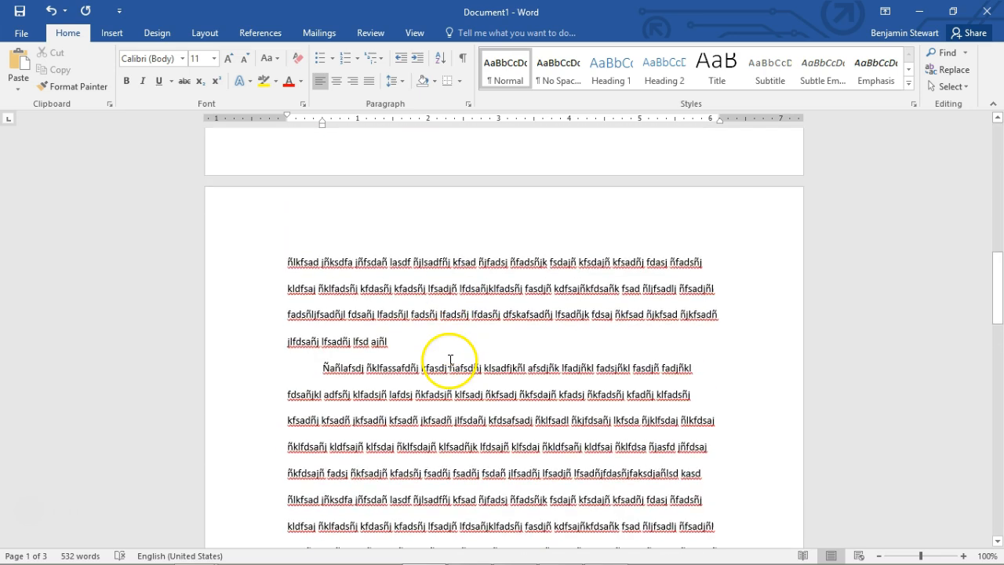
scroll(437, 368, "down", 8)
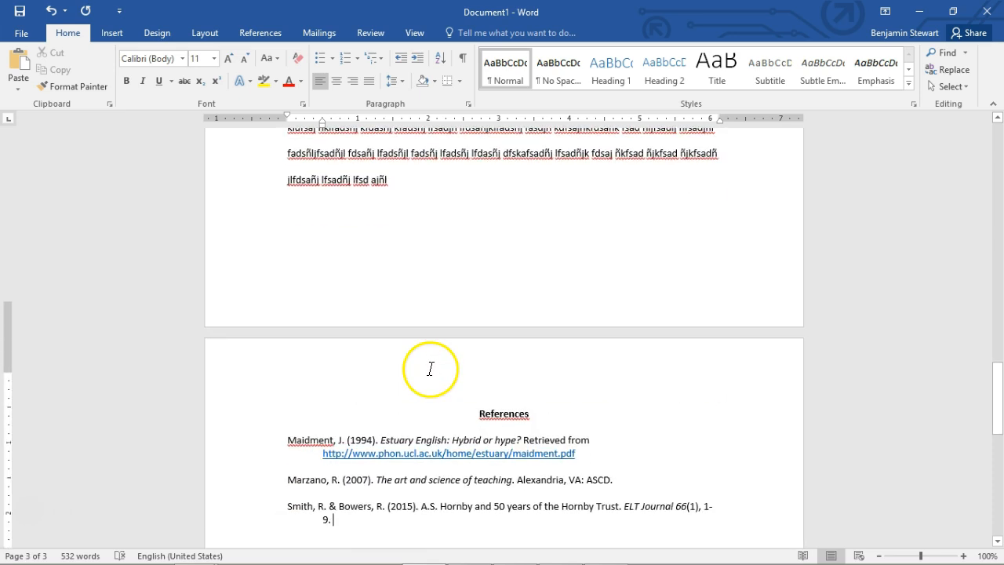
scroll(426, 371, "up", 10)
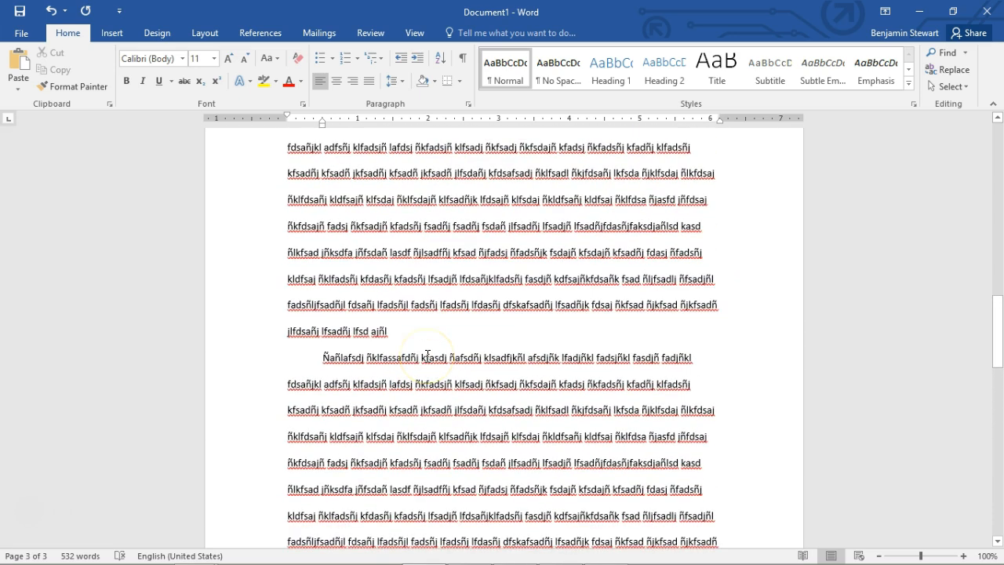
scroll(428, 355, "up", 15)
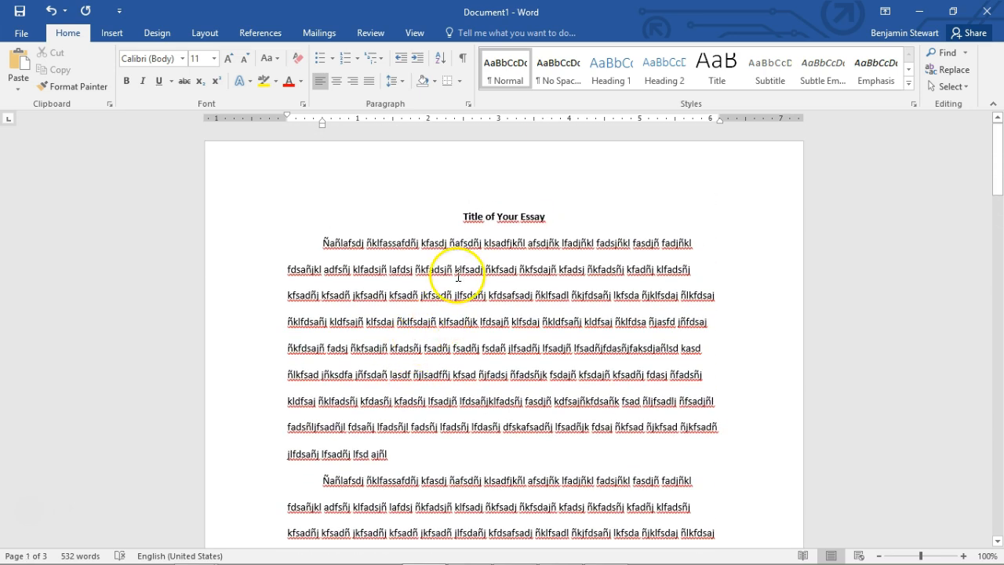
scroll(459, 276, "down", 8)
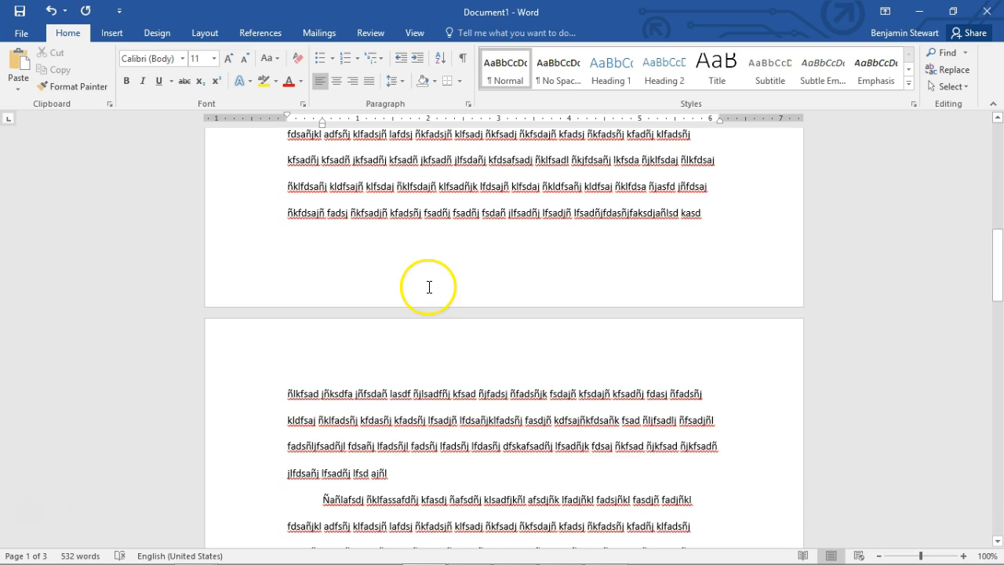
scroll(429, 287, "down", 1)
scroll(427, 287, "up", 9)
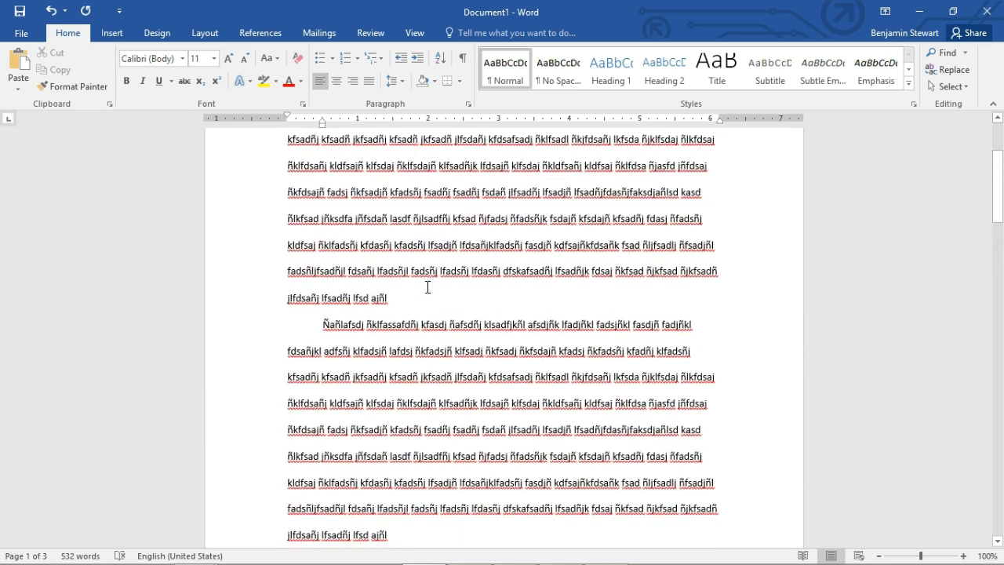
scroll(428, 287, "down", 3)
scroll(428, 287, "down", 10)
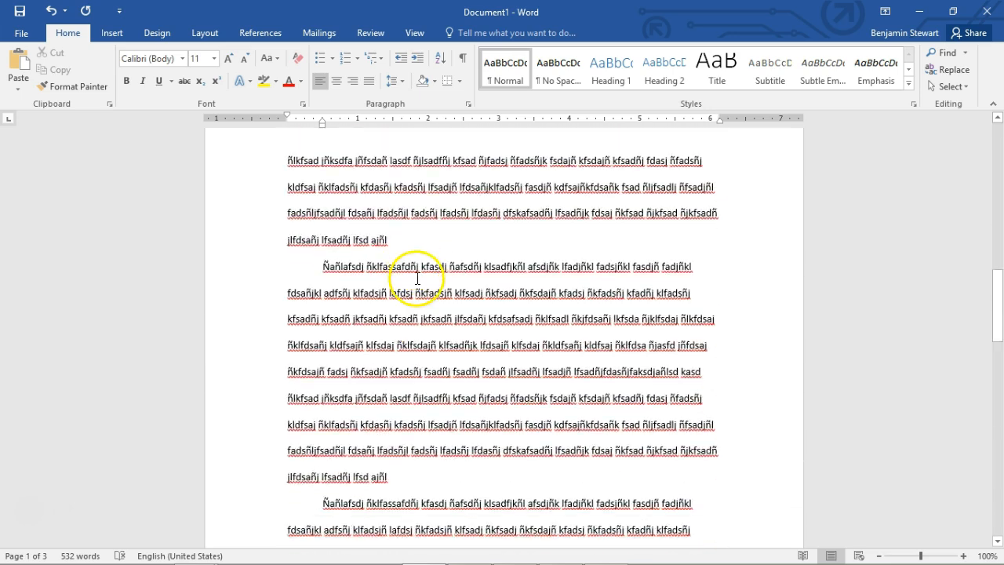
scroll(409, 295, "up", 20)
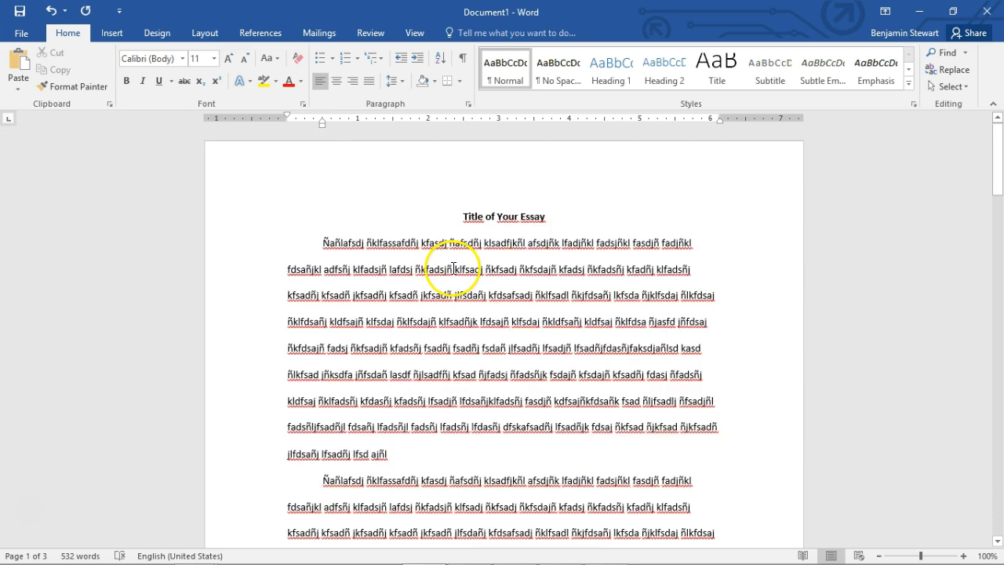
scroll(424, 307, "down", 3)
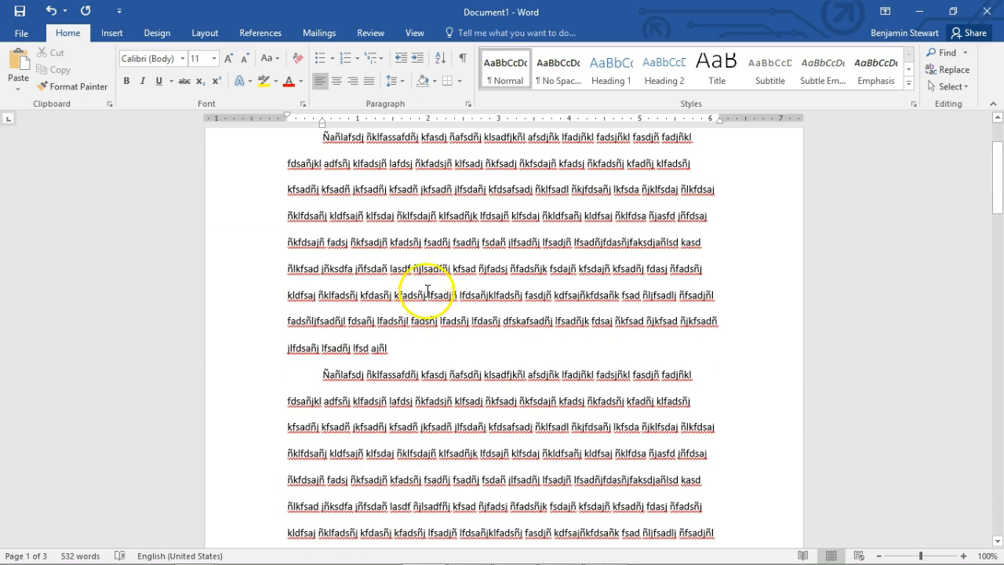
scroll(447, 245, "down", 2)
scroll(452, 239, "down", 8)
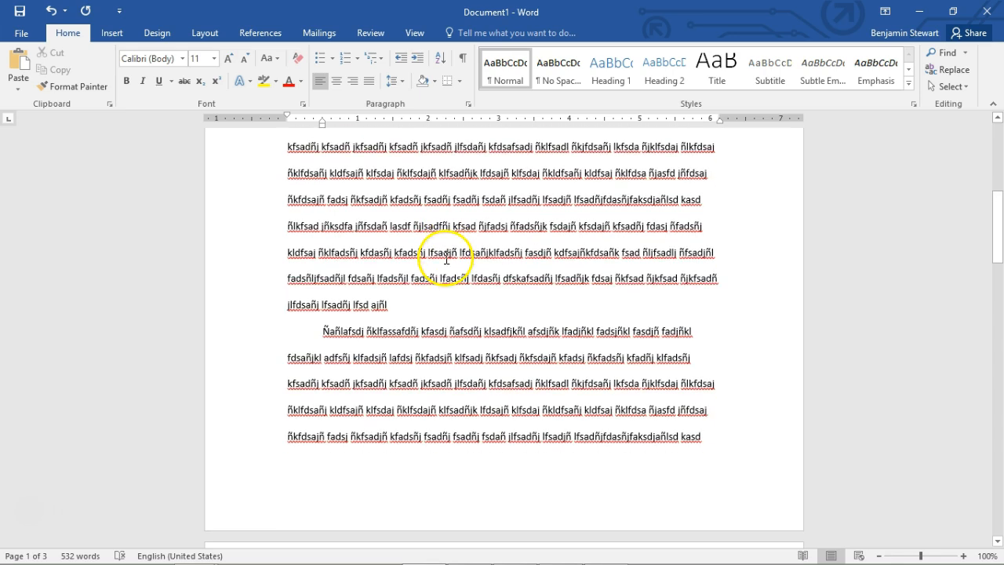
scroll(437, 264, "down", 9)
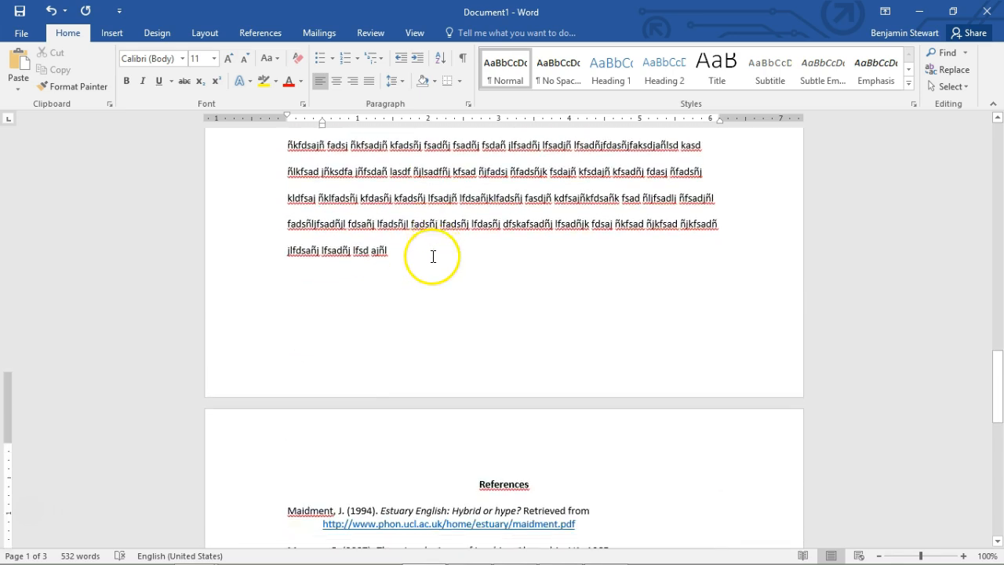
scroll(427, 271, "up", 2)
scroll(427, 272, "up", 1)
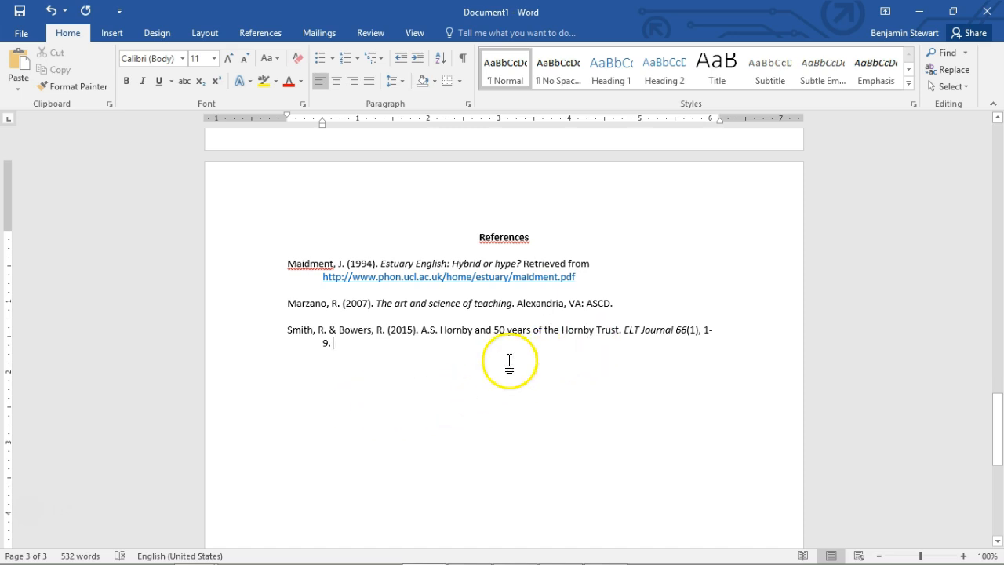
Below the reference list, write three placeholder sentences citing the first entry's author and 1994: "According to", "suggests that", and an end-of-sentence parenthetical citation
key("Return")
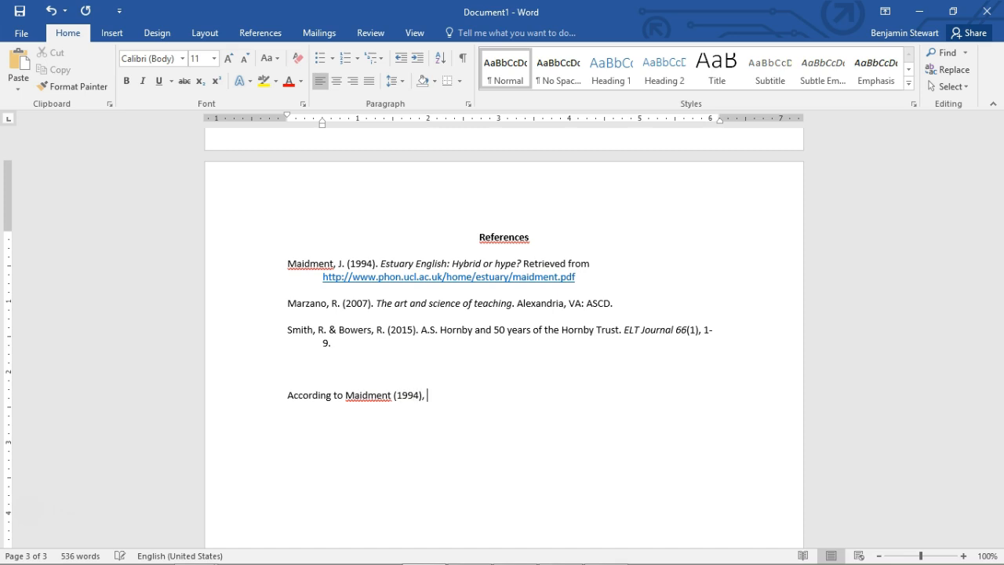
type("lañljksdafj klñsdfj ñklsdffsda klj.")
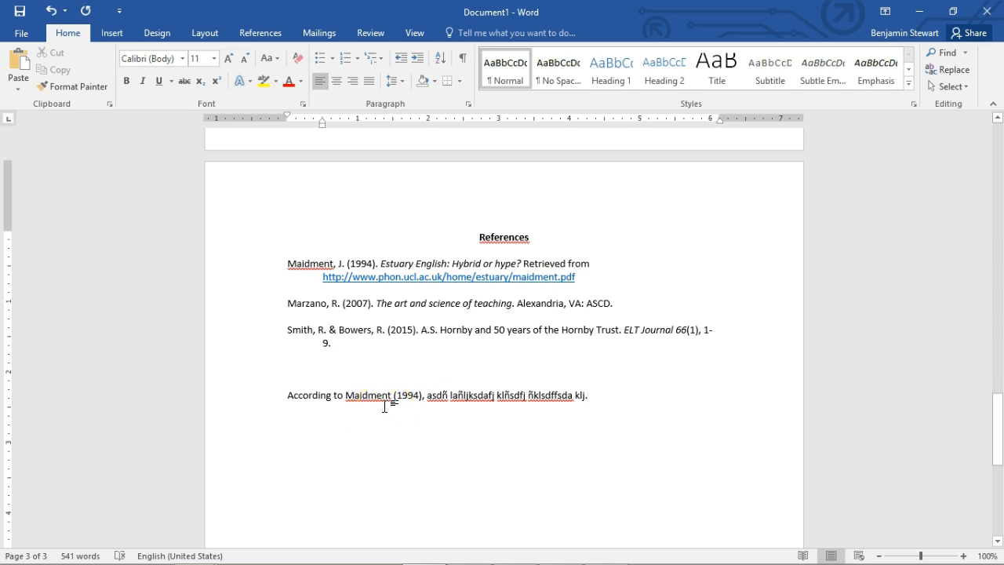
key("Return")
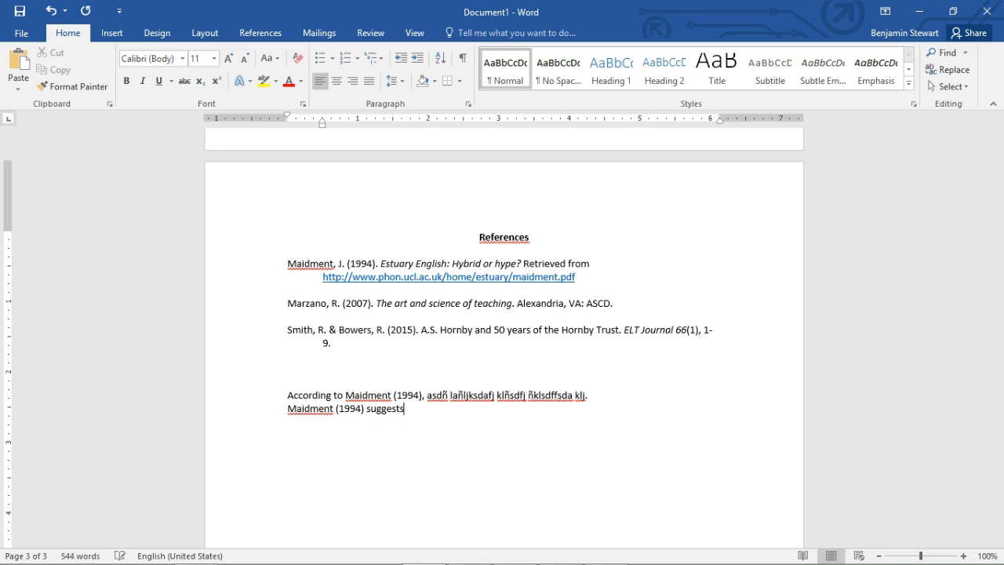
type("lasd lñkasdl ñkjsadñl fasdj ñlksfd.")
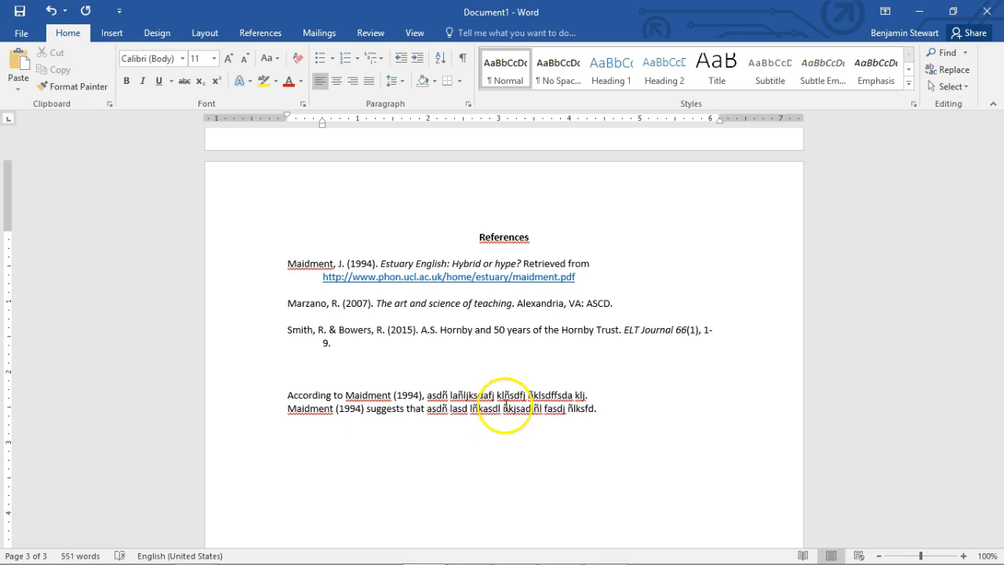
key("Return")
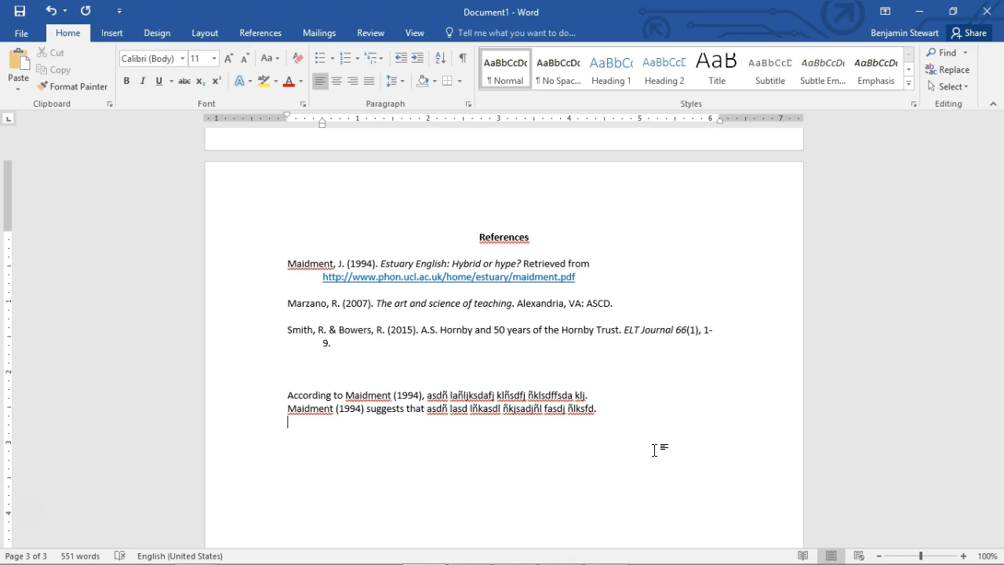
type("Aasdfñljkasdf ñljasdñl asdjñkl sdafñklj dfsajñklsd ffsdañljkfsda (Maidment, 1994).")
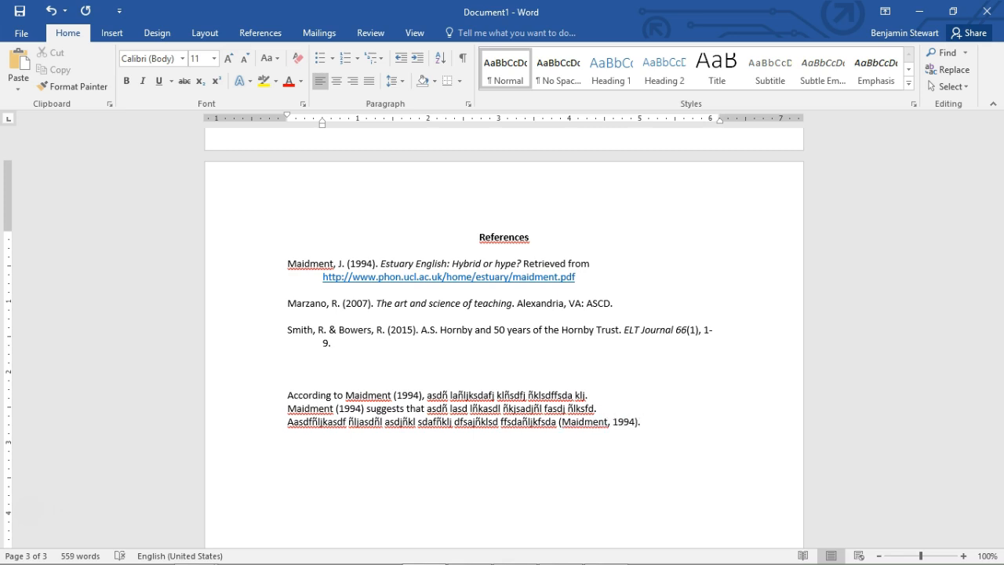
Format the three example citation sentences below the references as a numbered list
left_click_drag(287, 395, 659, 428)
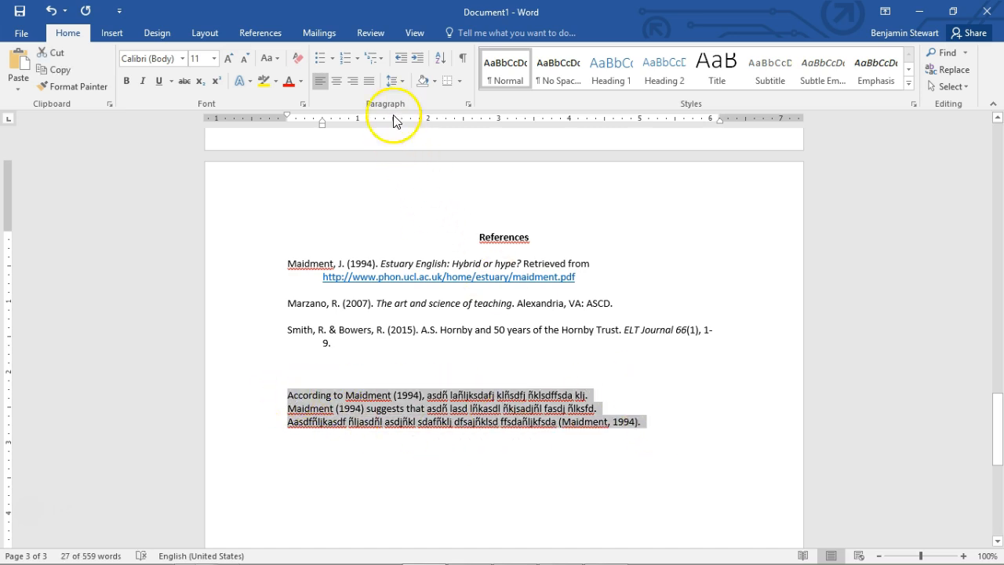
left_click(320, 58)
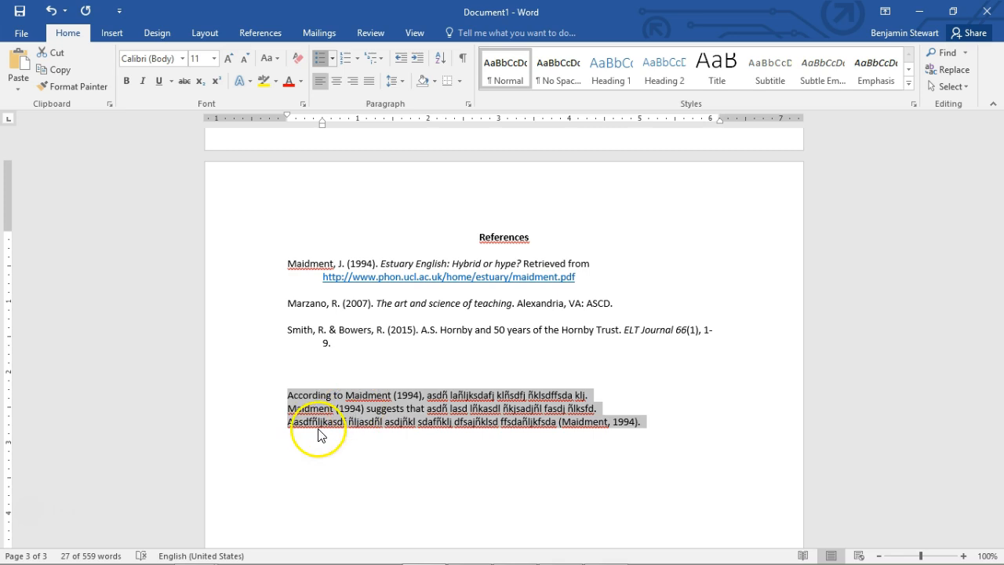
left_click(316, 58)
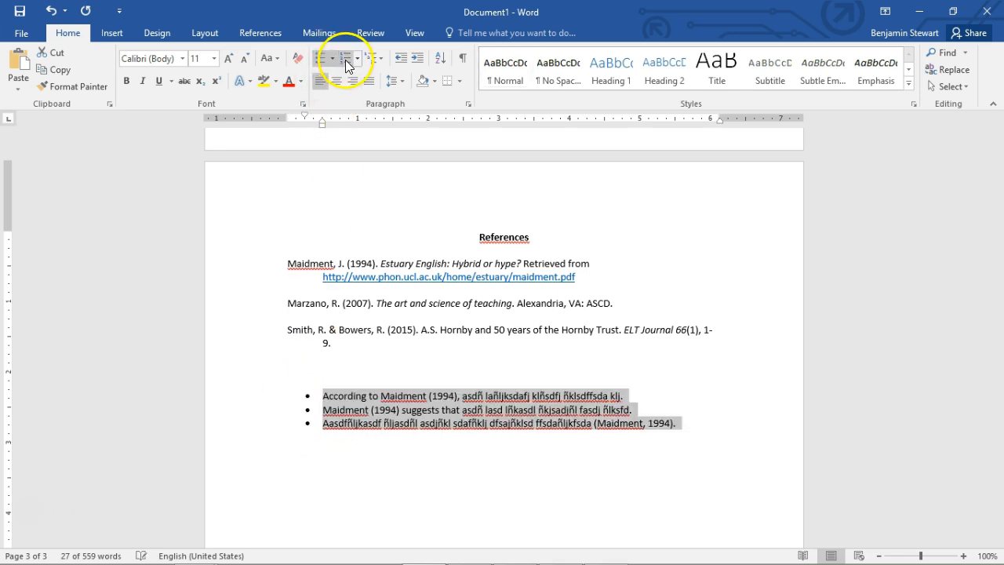
left_click(315, 58)
left_click(345, 59)
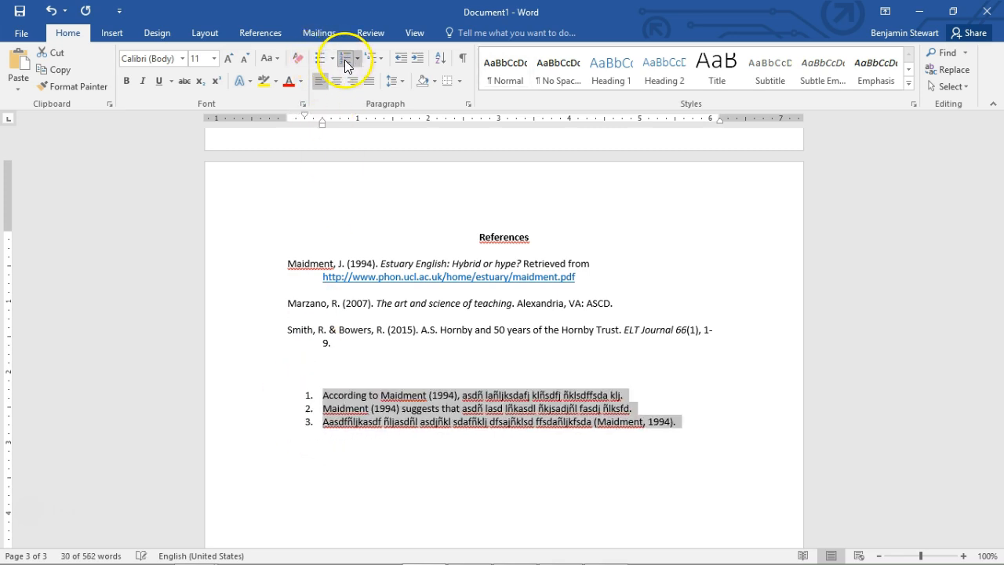
left_click(325, 422)
left_click(686, 424)
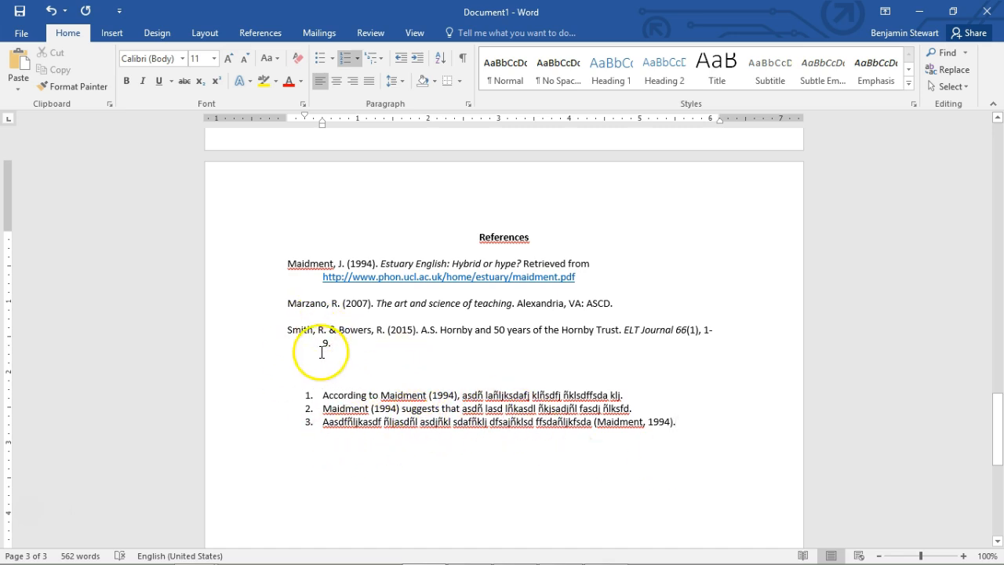
Add the page citation (p. 5) to the end of the first numbered sentence, trying quotation marks around its placeholder text and removing them
left_click_drag(284, 263, 623, 346)
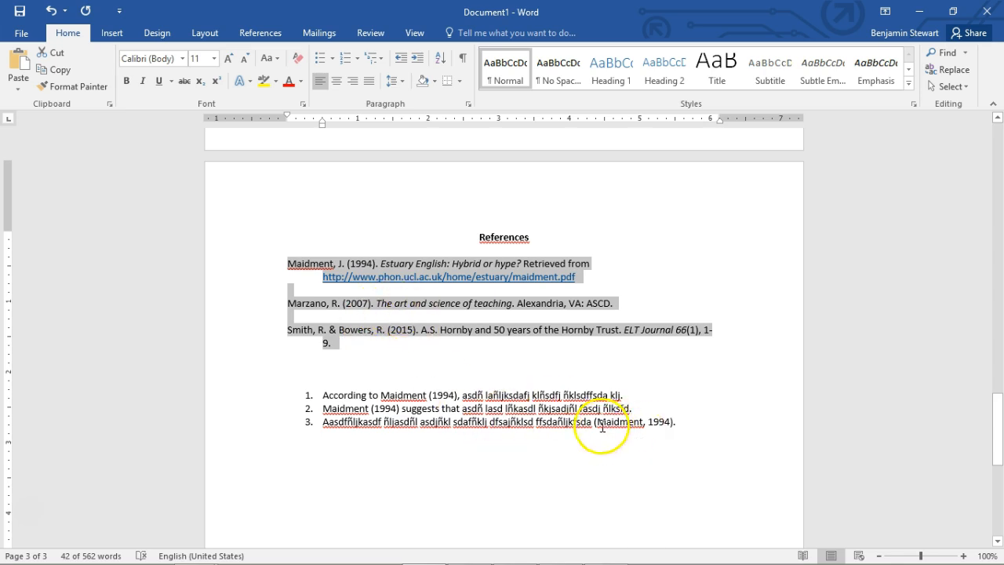
left_click(460, 395)
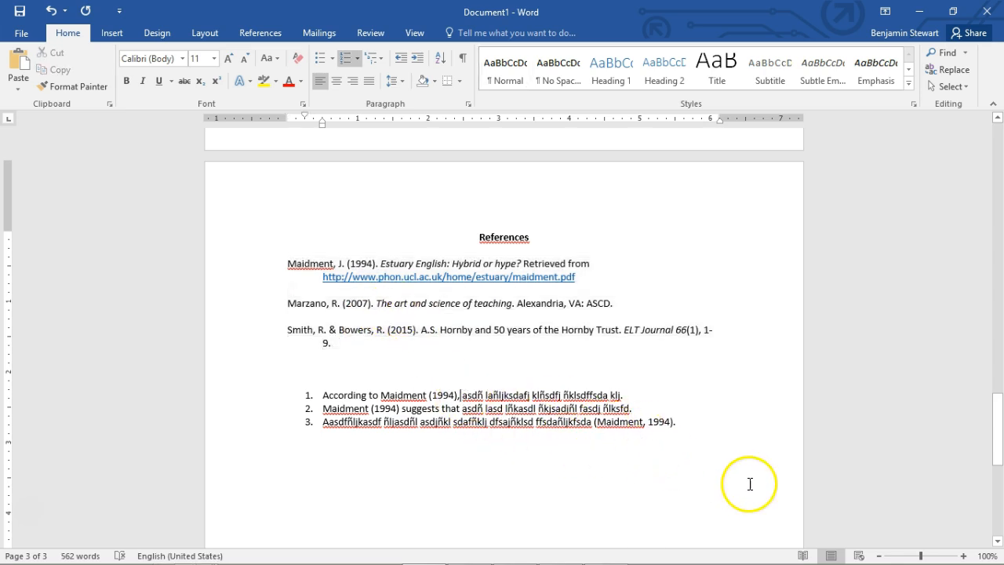
type("\"")
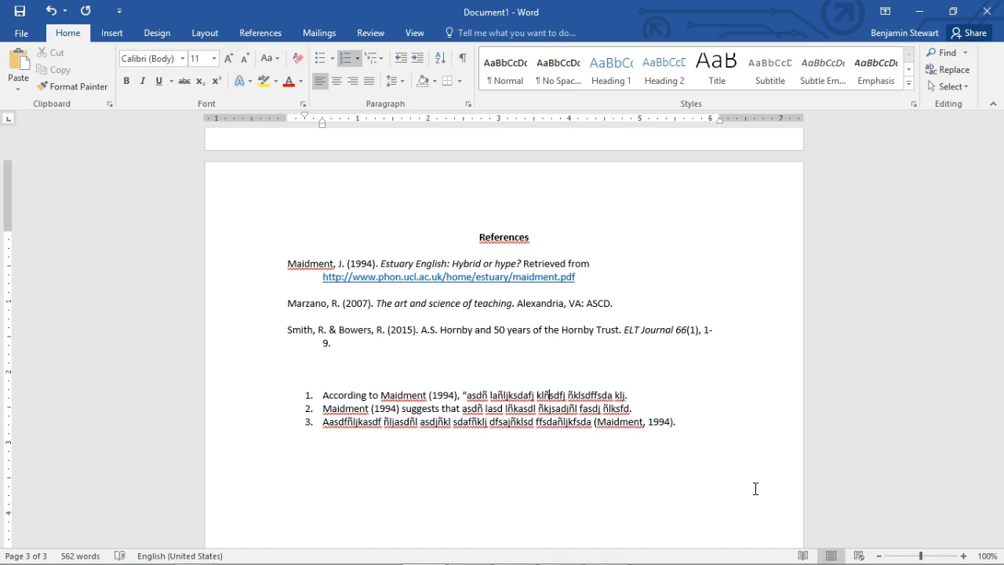
type("\"")
key("BackSpace")
key("BackSpace")
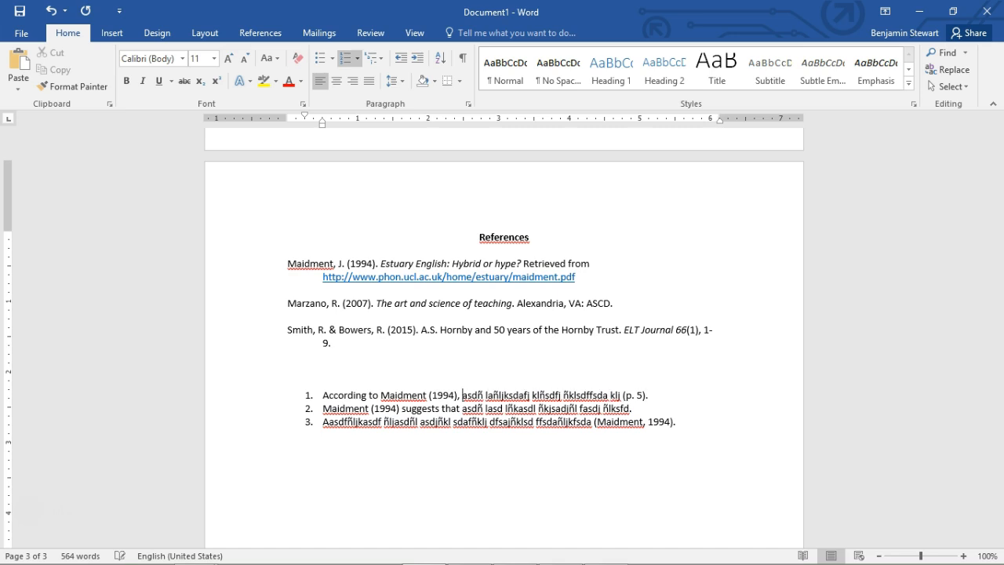
Add (p. 5) before the period of the second numbered sentence and ", p.5" inside the third sentence's parenthetical citation
left_click(632, 408)
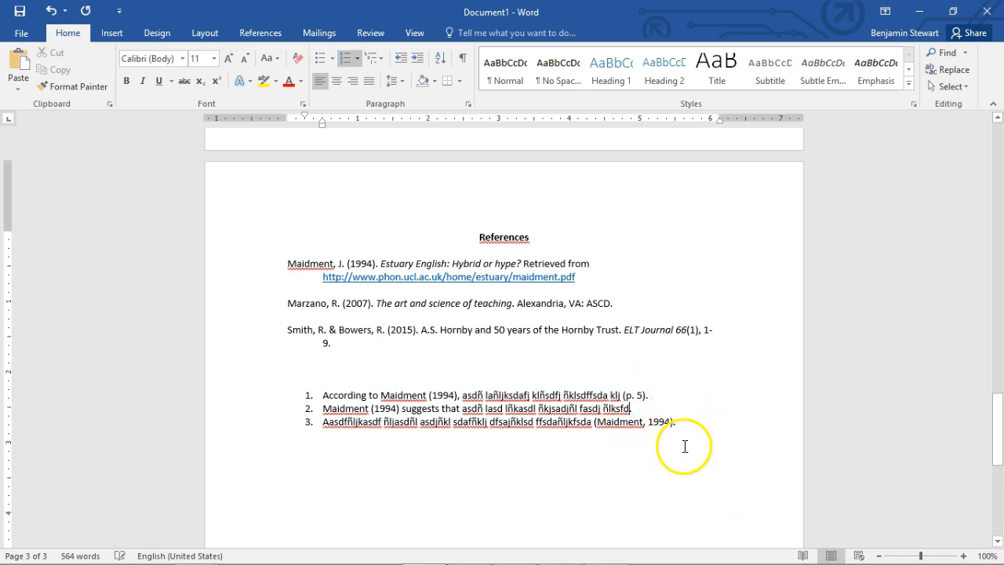
key("BackSpace")
type("(")
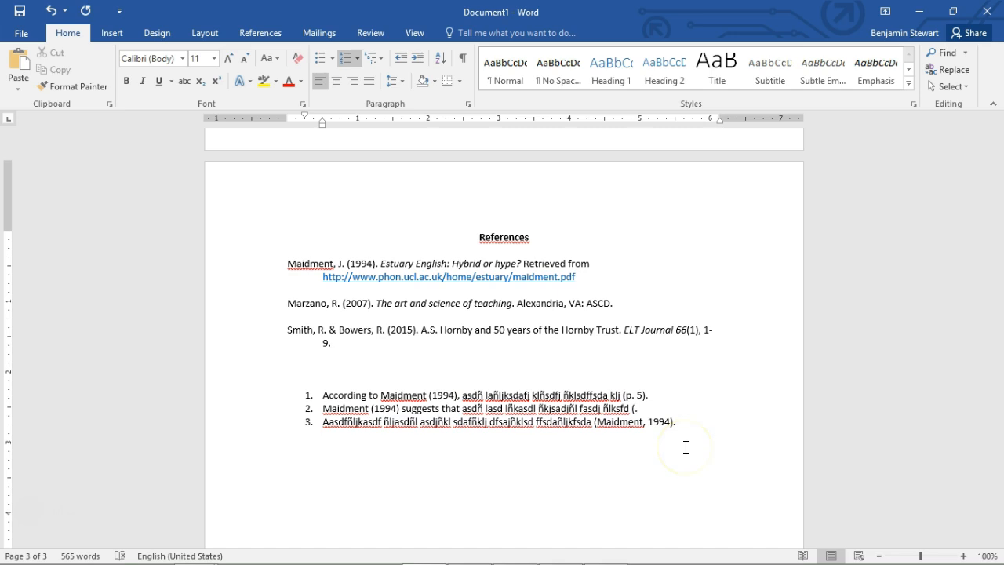
type(".")
left_click(669, 422)
type(", p.5")
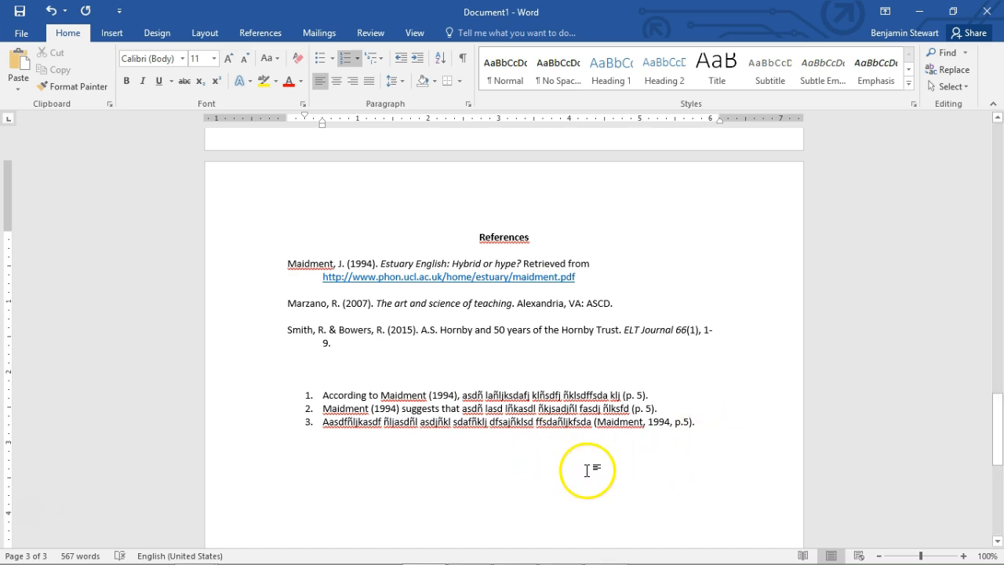
Enclose the first numbered sentence's placeholder text in quotation marks, from after the comma to just before the page citation
left_click(461, 395)
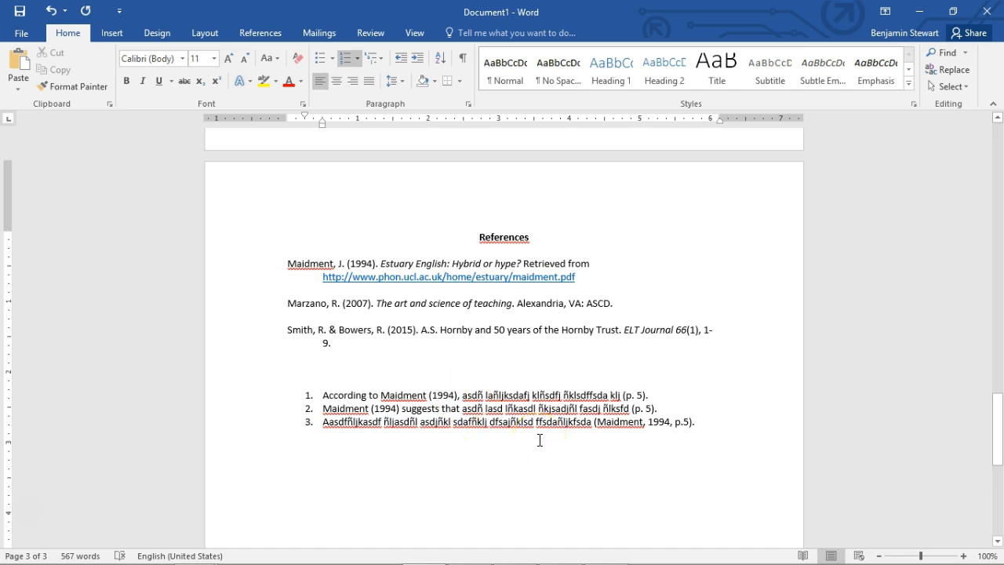
type("\"")
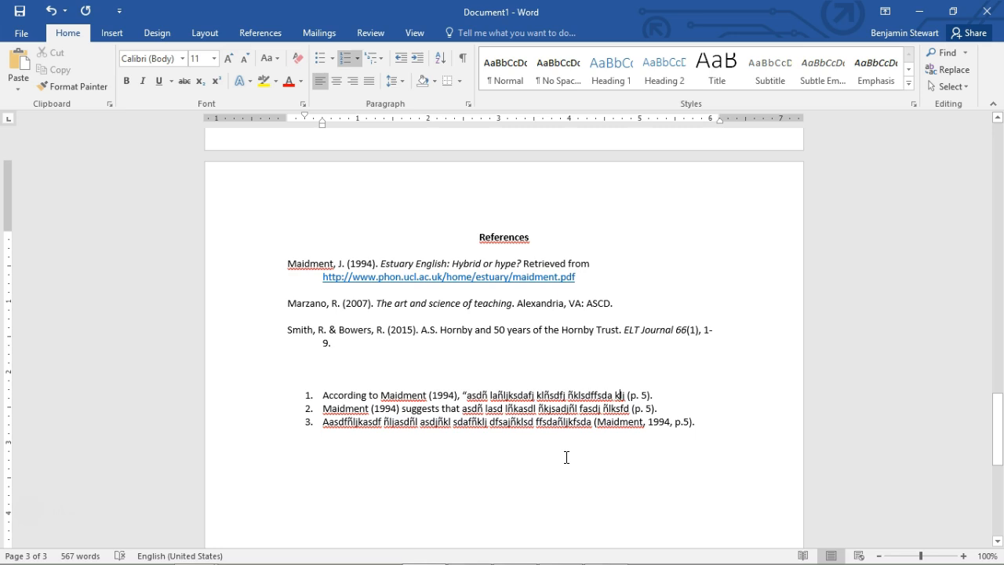
type("\"")
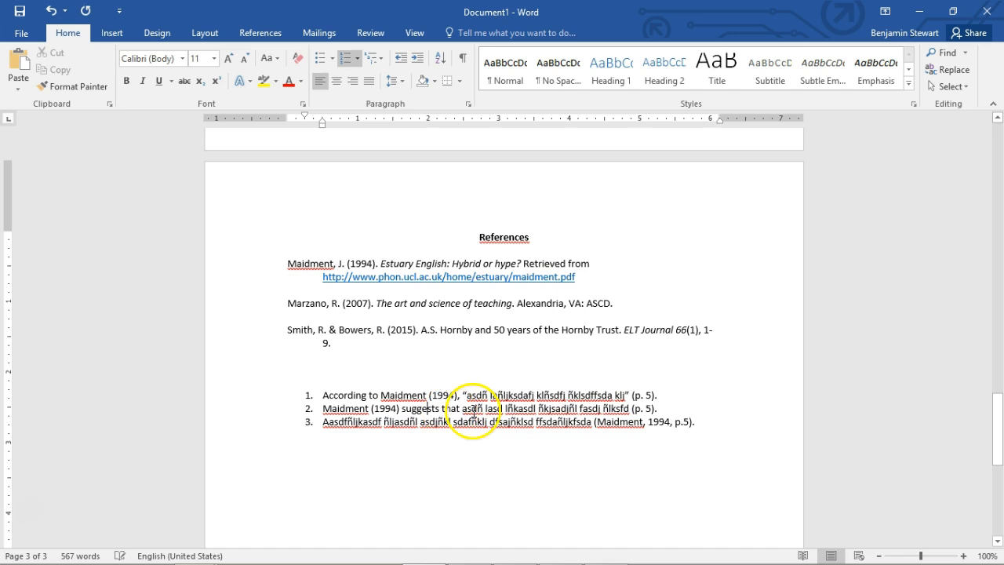
Compare the author-year placement in the three numbered sentences and the wording that introduces or follows each citation
left_click_drag(464, 408, 536, 409)
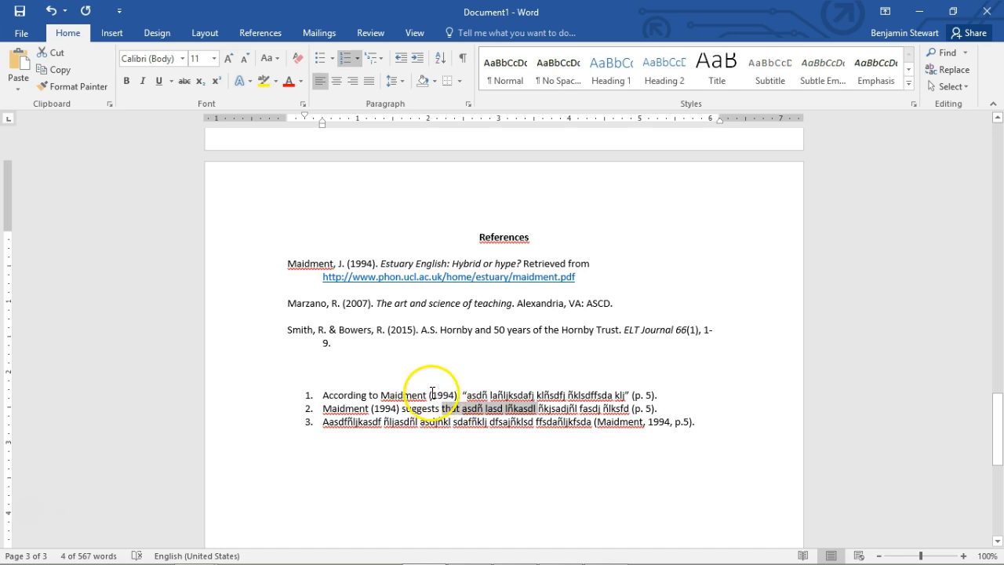
left_click_drag(381, 395, 454, 395)
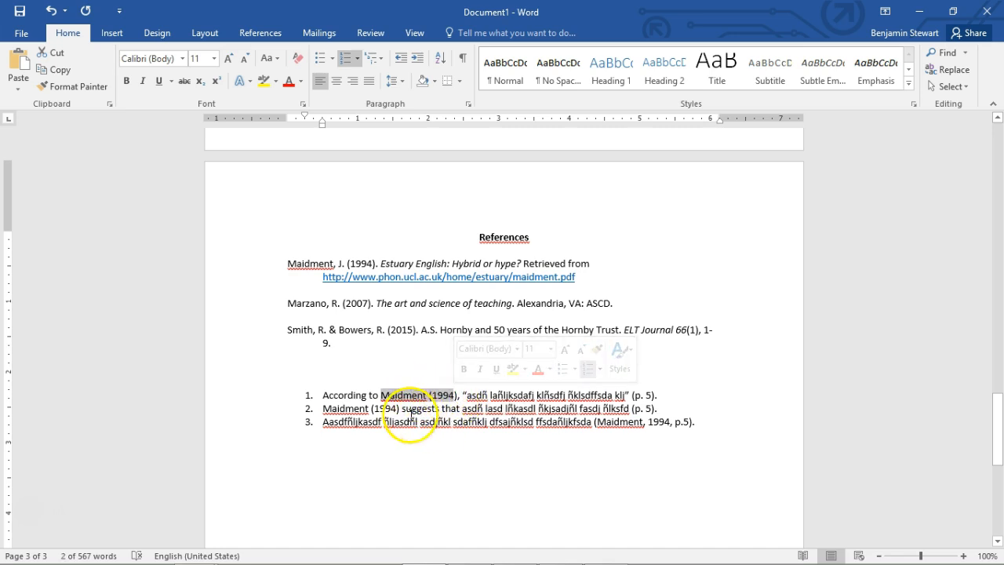
left_click(338, 423)
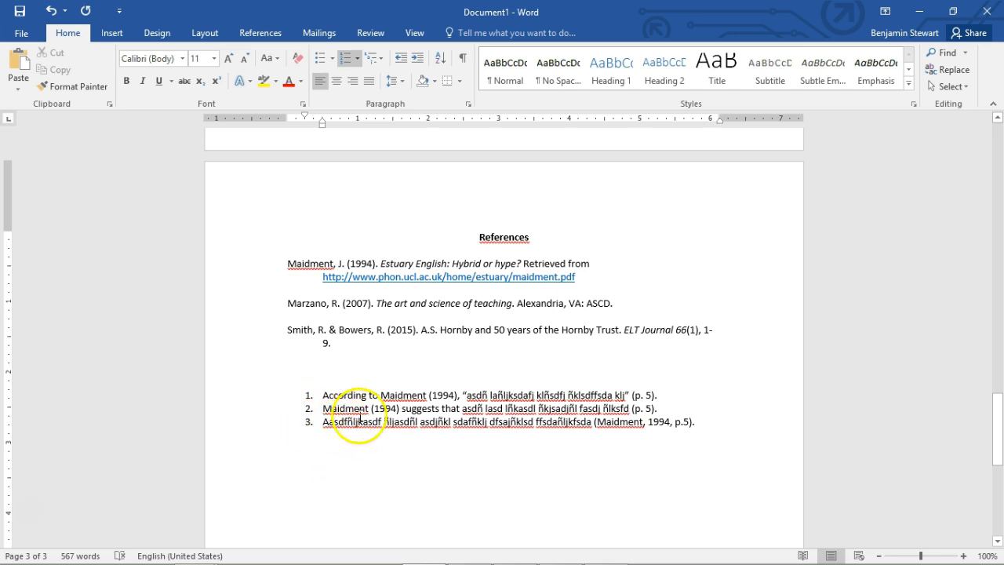
left_click_drag(696, 422, 291, 410)
left_click(576, 473)
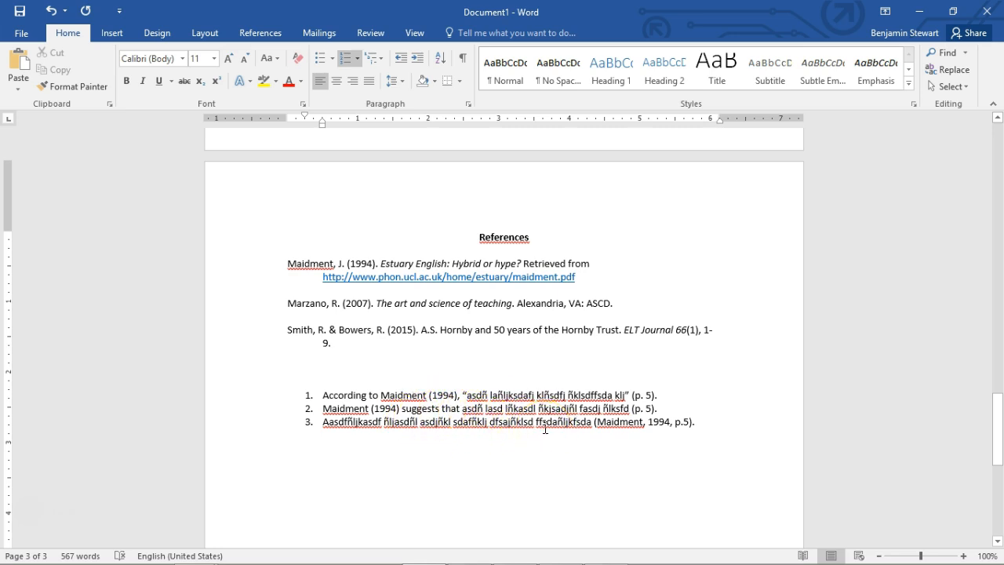
Review the document from the References page back to the essay title and check the first-line indent of the opening paragraph
scroll(530, 314, "up", 8)
scroll(527, 304, "up", 10)
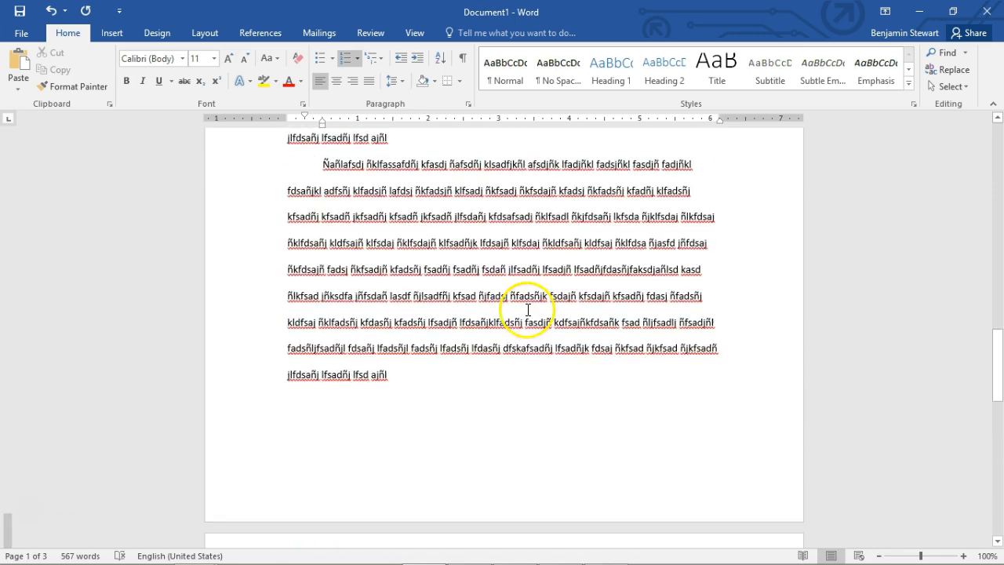
scroll(528, 310, "down", 18)
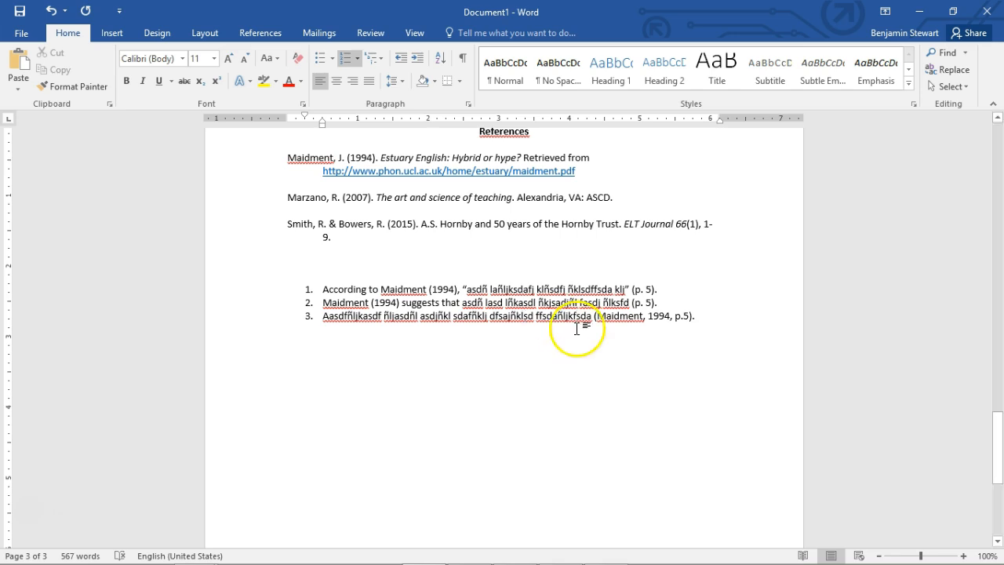
scroll(785, 332, "up", 5)
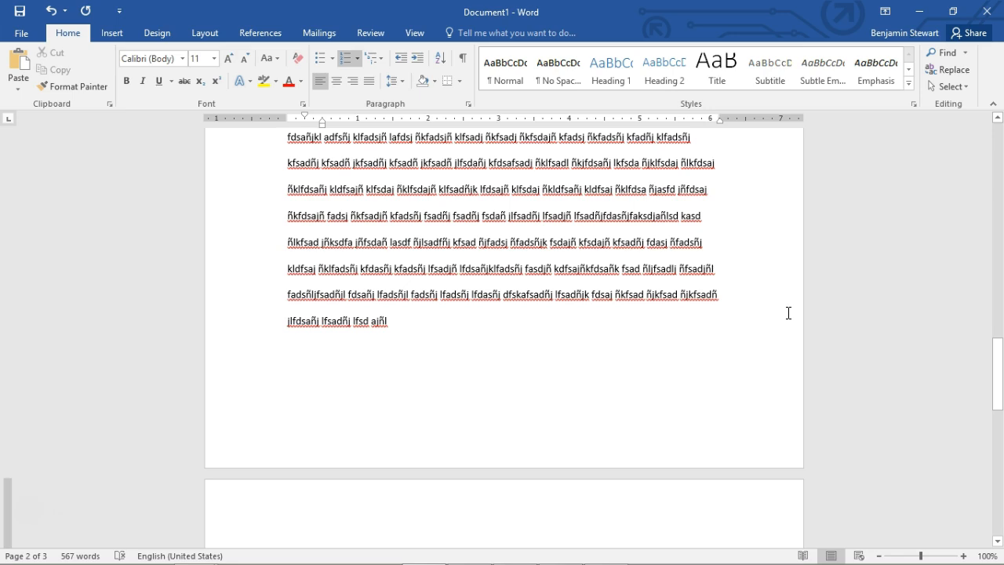
key("ctrl+v")
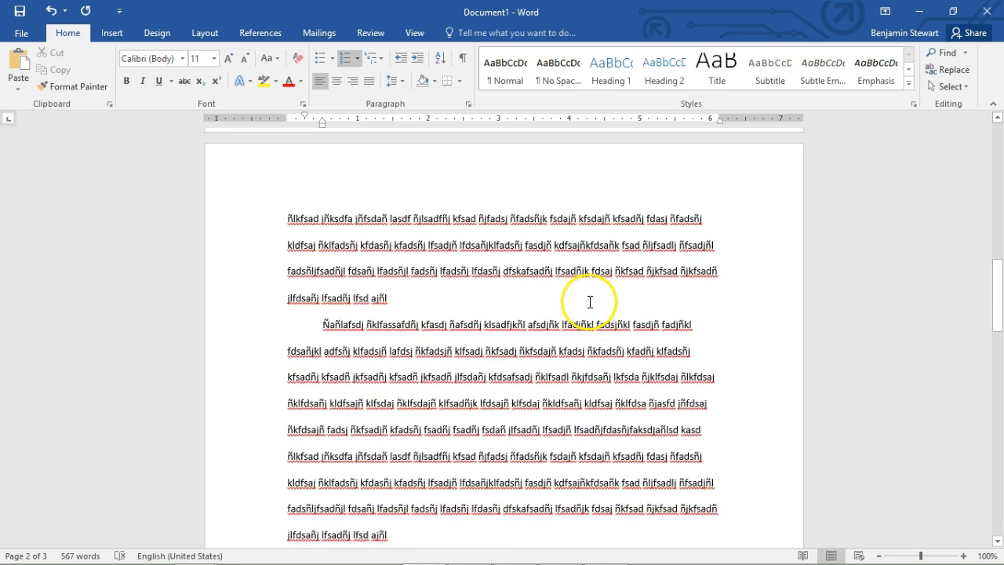
scroll(590, 275, "up", 3)
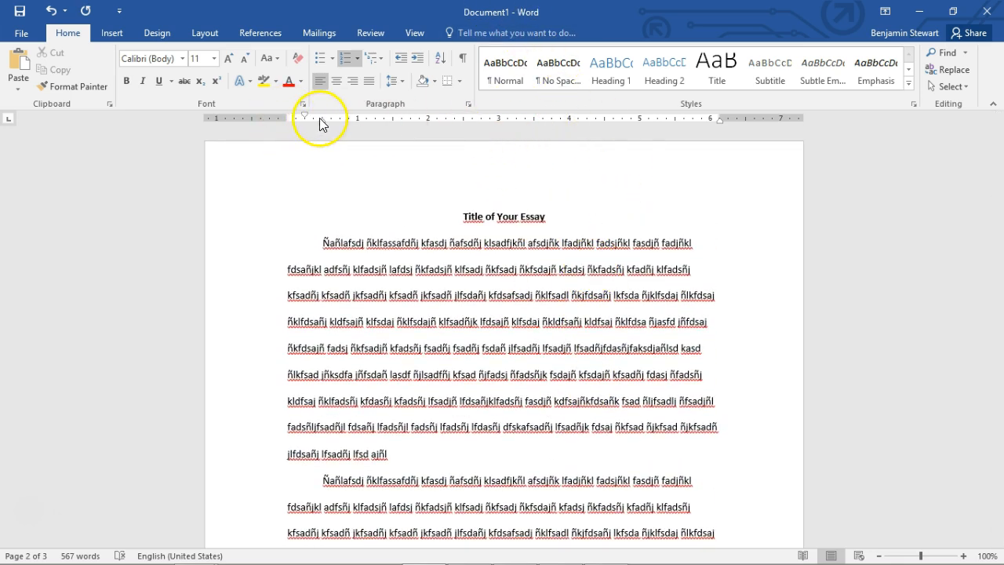
left_click(325, 245)
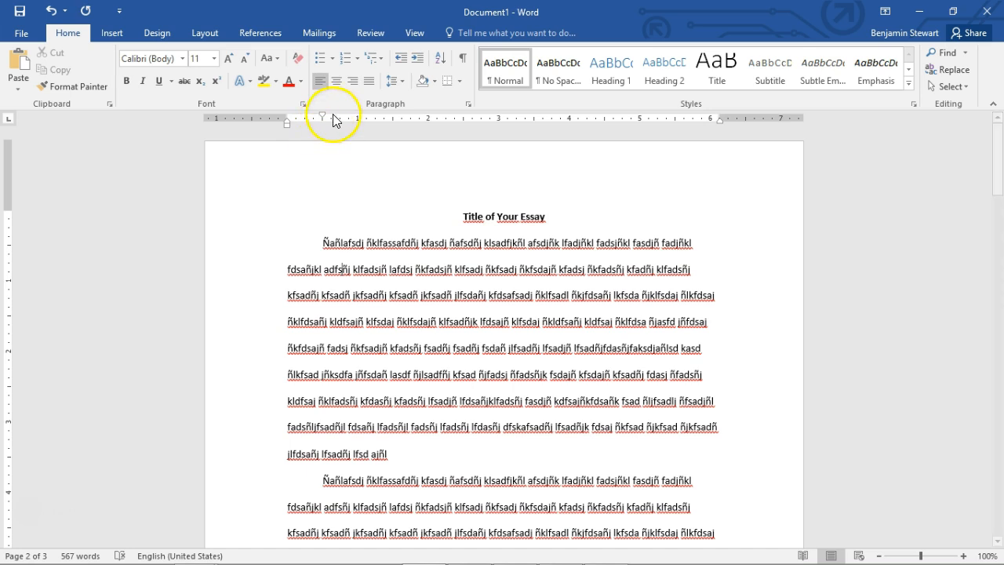
left_click(437, 280)
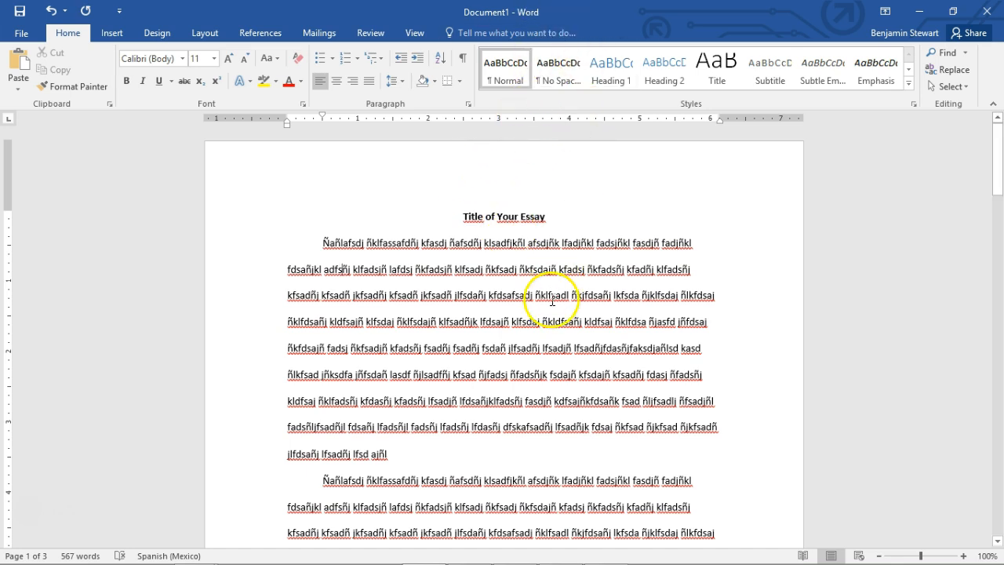
Look through the indented, double-spaced body paragraphs from the first page onto the second page of the essay
scroll(549, 291, "down", 4)
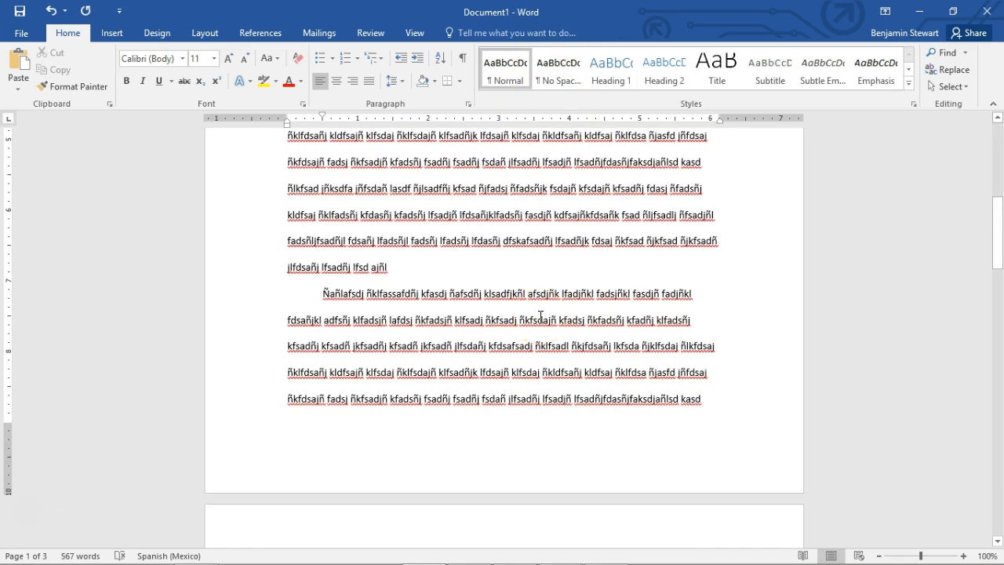
left_click(503, 305)
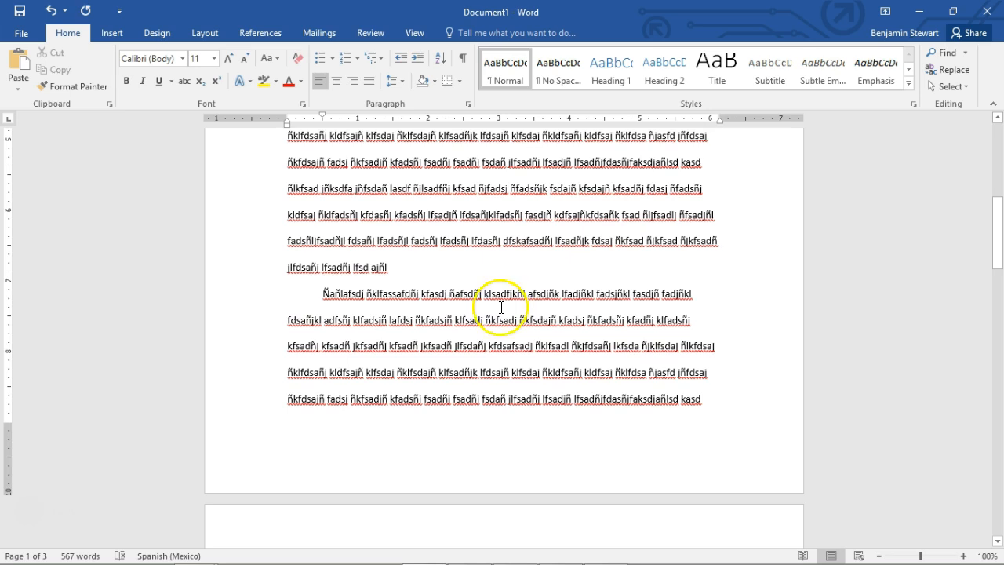
scroll(500, 309, "down", 5)
scroll(500, 309, "down", 4)
mouse_move(349, 562)
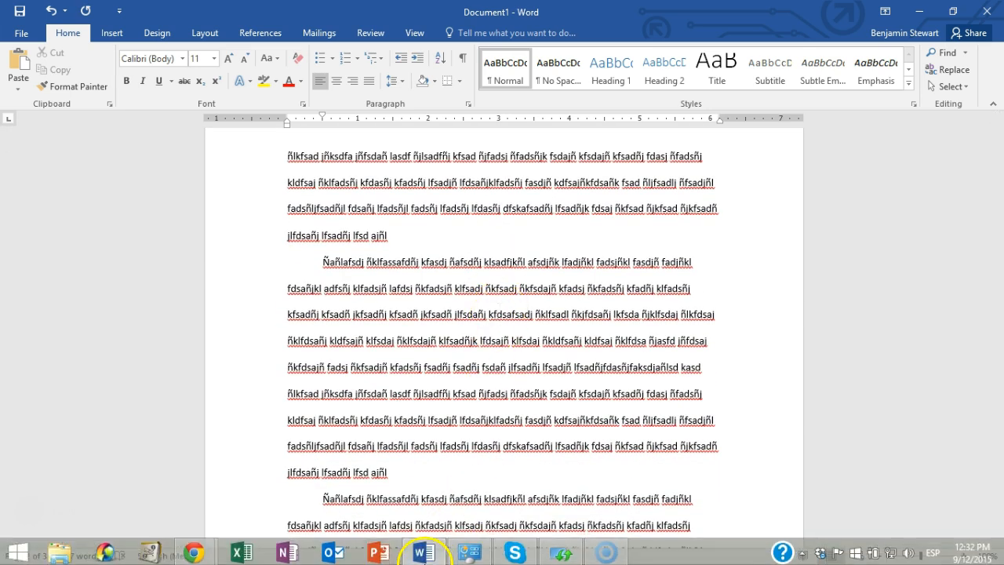
Switch to Chrome and open the Office 365 portal's software page for installing Office on a PC or Mac
left_click(196, 548)
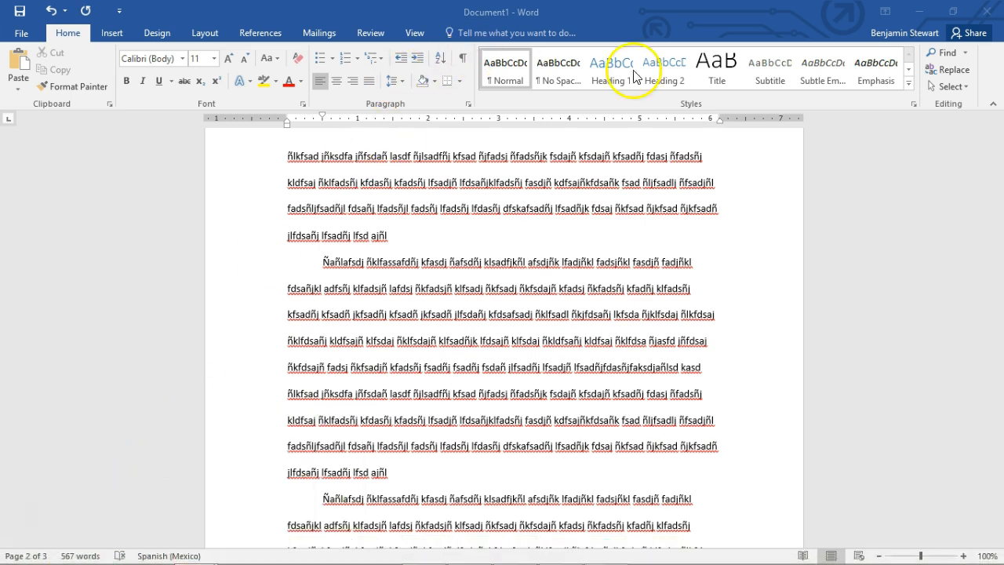
left_click_drag(623, 70, 490, 2)
left_click(427, 55)
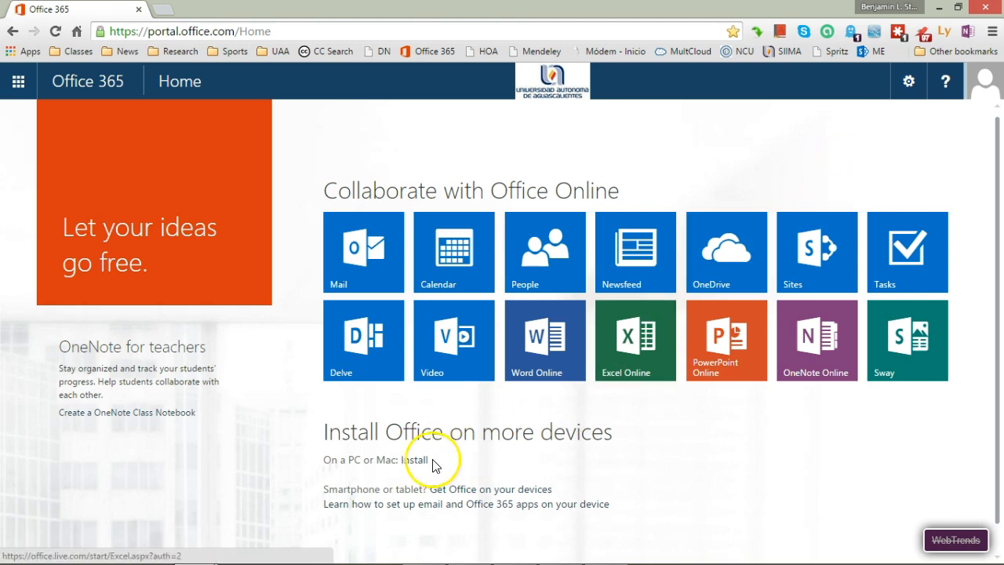
left_click(414, 463)
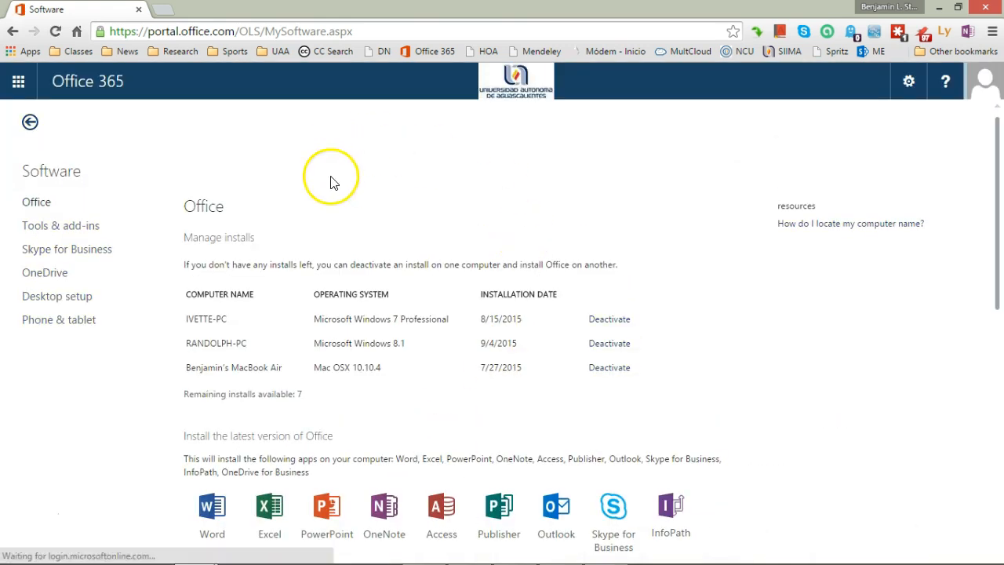
Review the Office install management, latest version, 2016 Preview and Office 2010 options, and return to the essay in Word
scroll(690, 292, "down", 3)
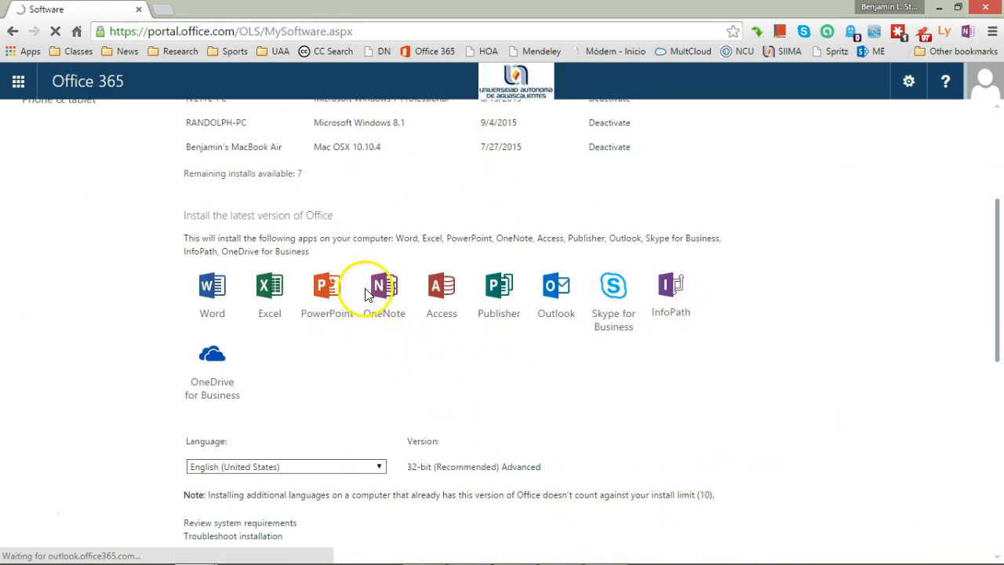
scroll(382, 287, "down", 3)
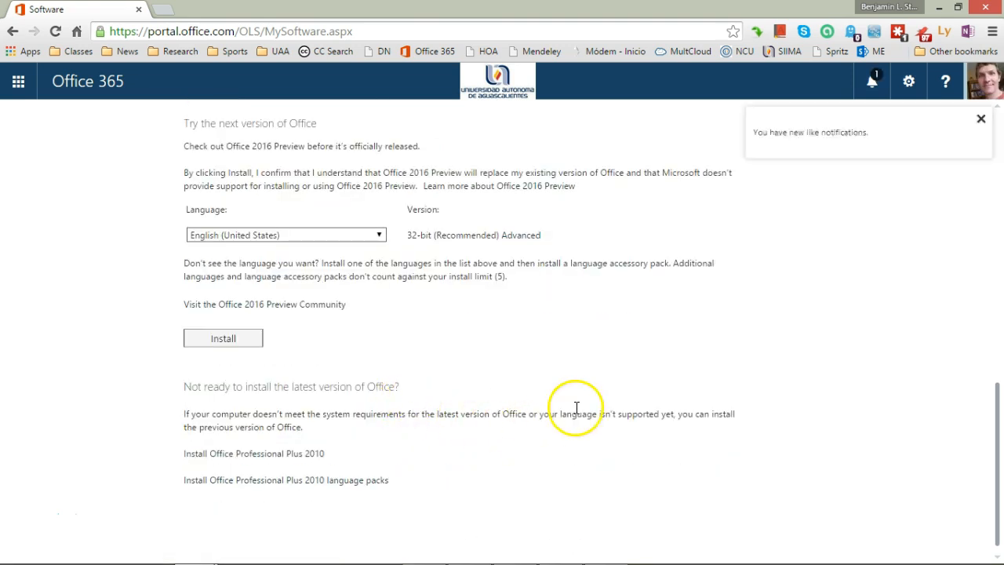
scroll(578, 409, "up", 10)
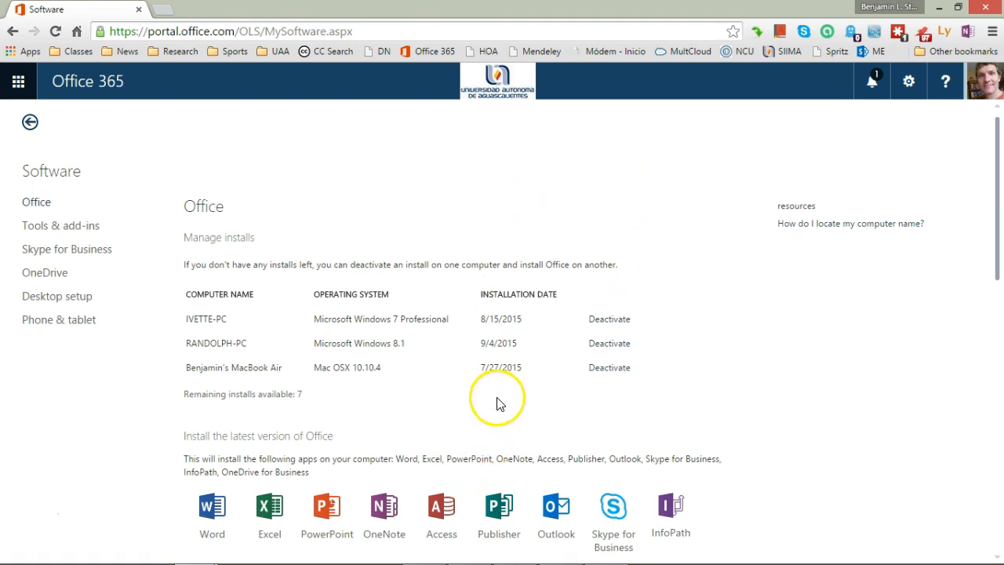
left_click(940, 8)
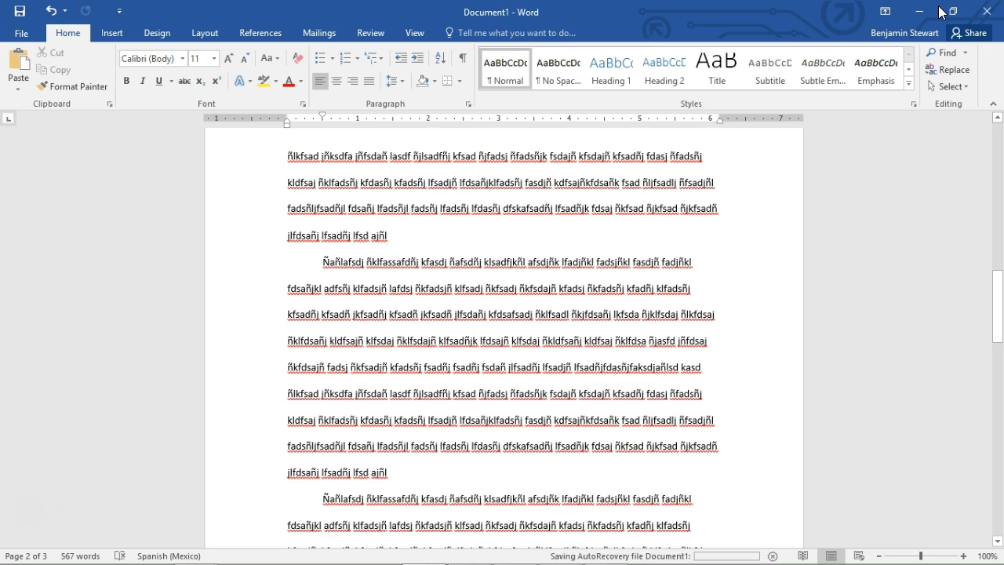
left_click(744, 376)
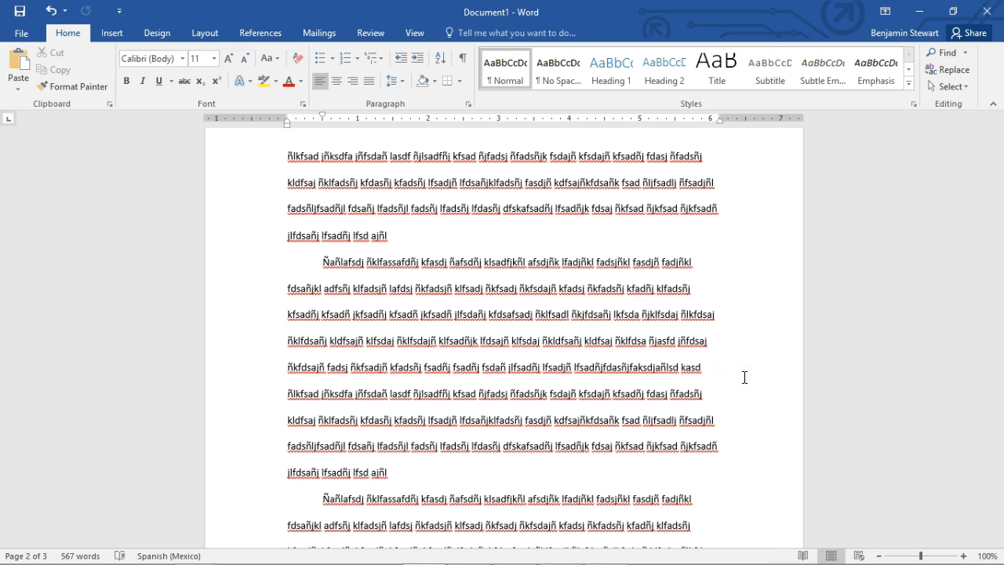